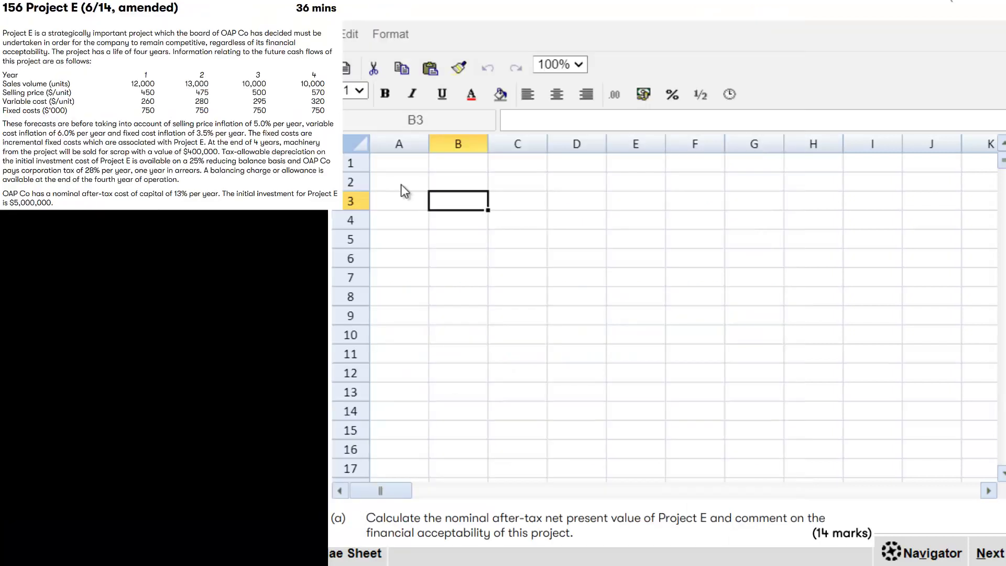
- Enter the row labels Sales, VC and FC in cells A2 to A4
{"action": "left_click", "coordinate": [580, 66]}
{"action": "left_click", "coordinate": [562, 120]}
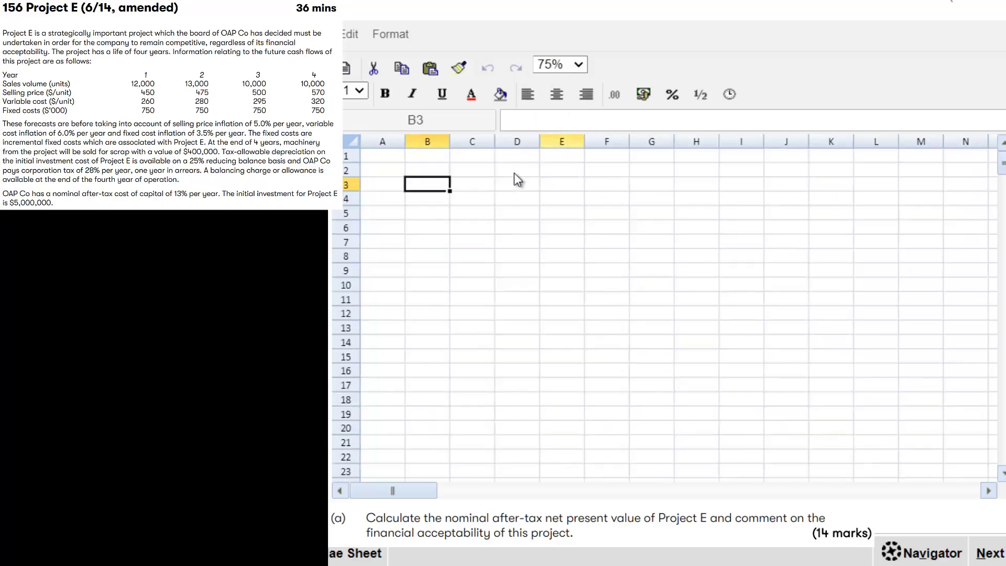
{"action": "left_click", "coordinate": [392, 173]}
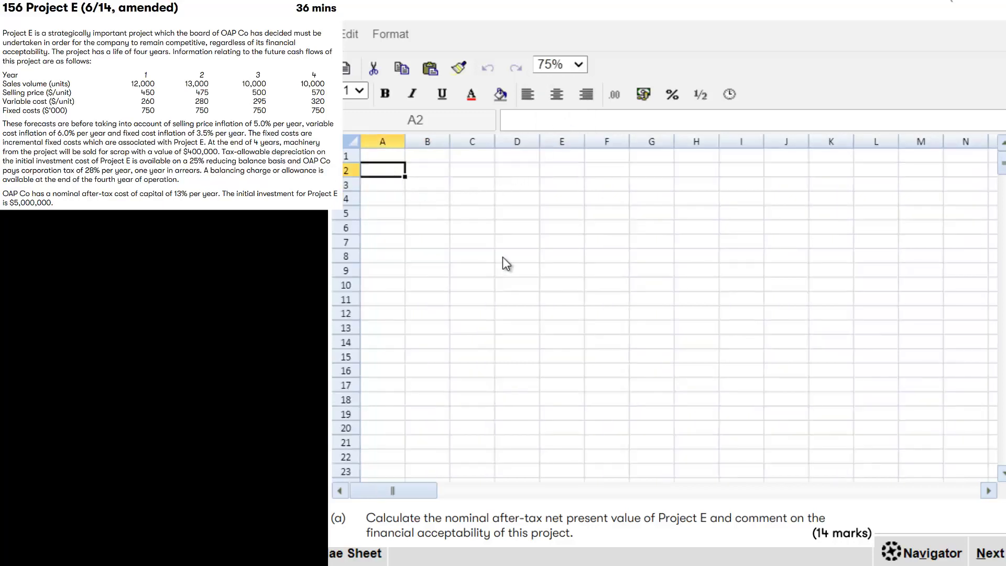
{"action": "type", "text": "Sales"}
{"action": "key", "text": "Return"}
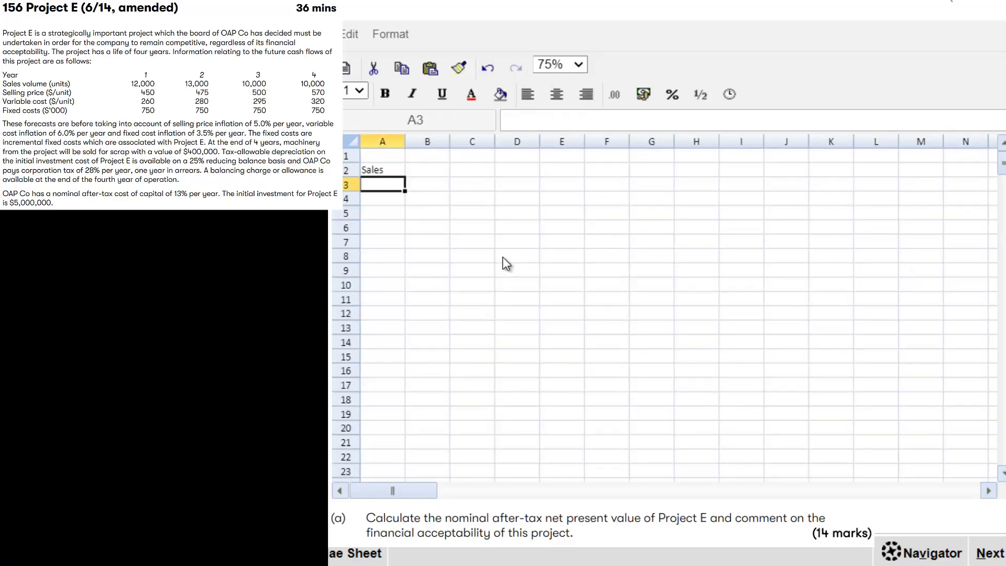
{"action": "type", "text": "VC"}
{"action": "key", "text": "Return"}
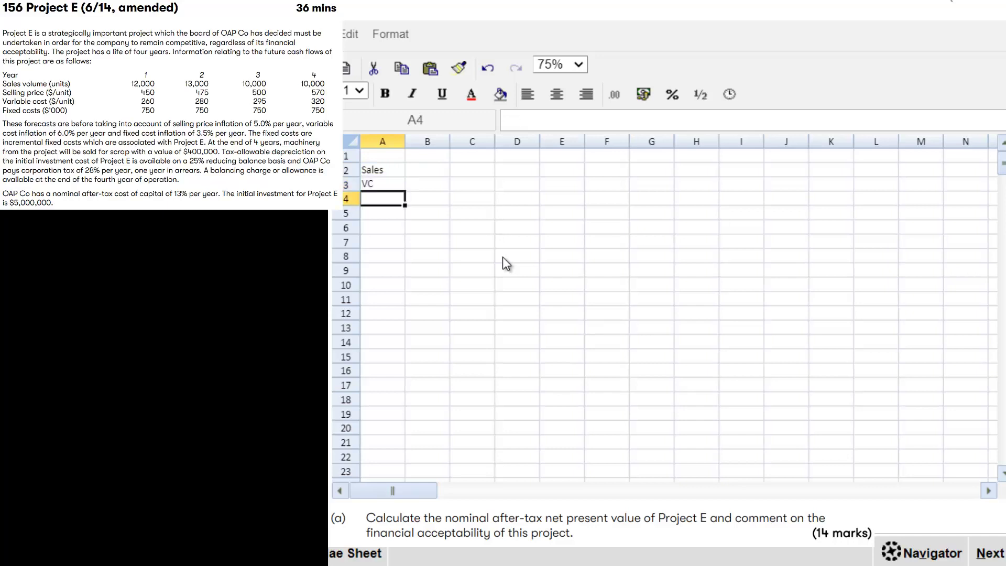
{"action": "type", "text": "FC"}
{"action": "key", "text": "Return"}
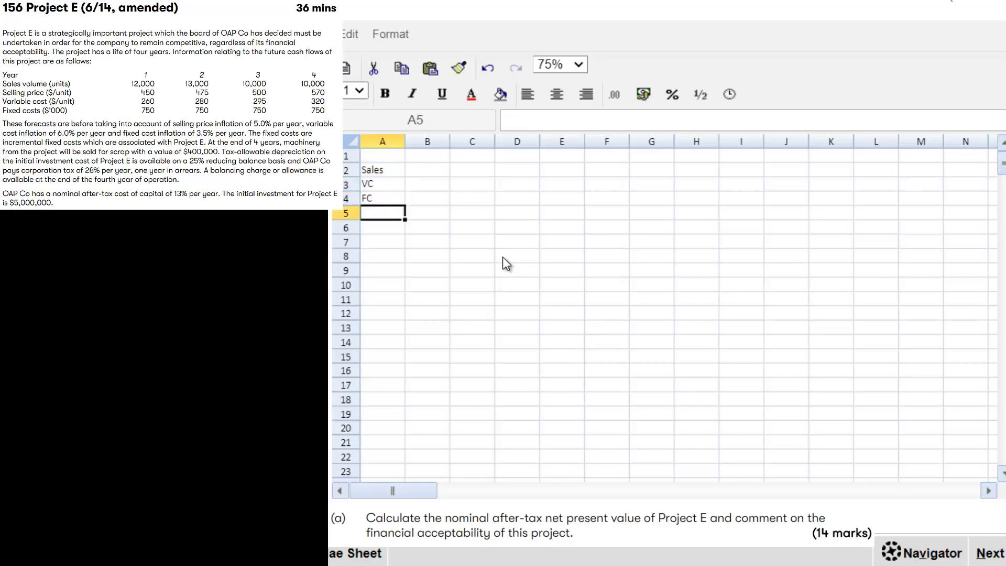
- Add the row labels Taxable CF, Tax Payment, Tax Saving and WC in cells A5 to A8
{"action": "type", "text": "Taxabl"}
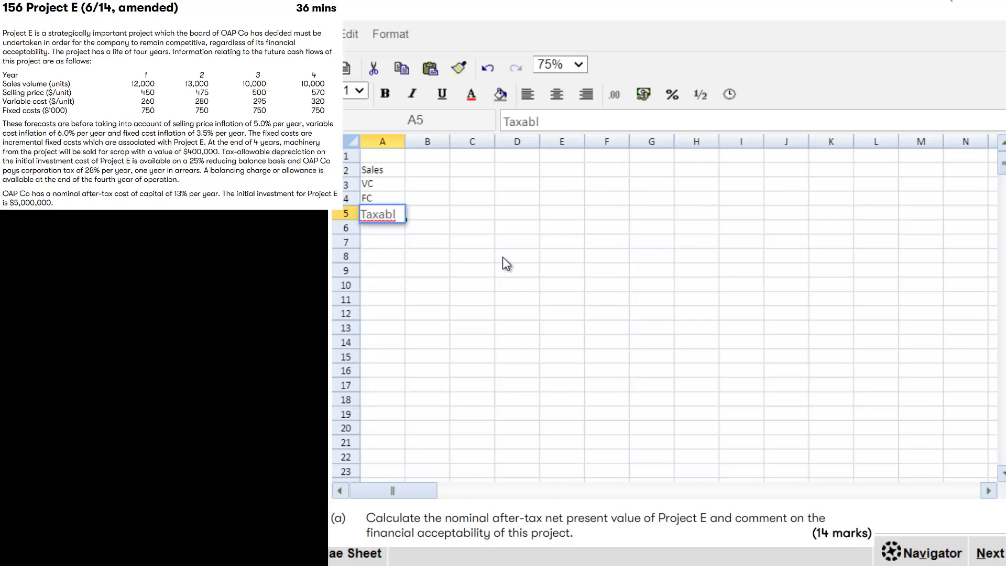
{"action": "type", "text": "e C"}
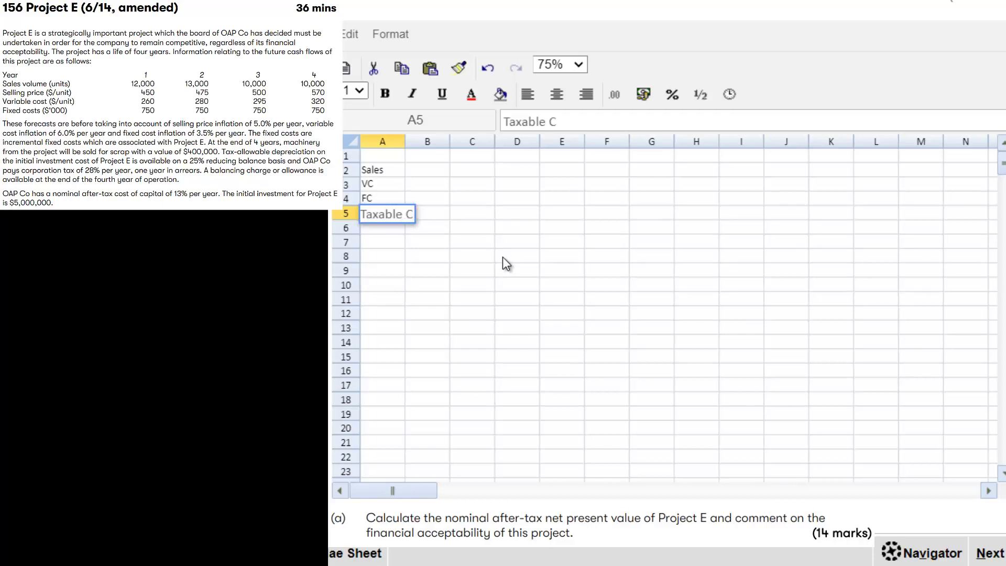
{"action": "type", "text": "F"}
{"action": "key", "text": "Return"}
{"action": "type", "text": "Tax Pay"}
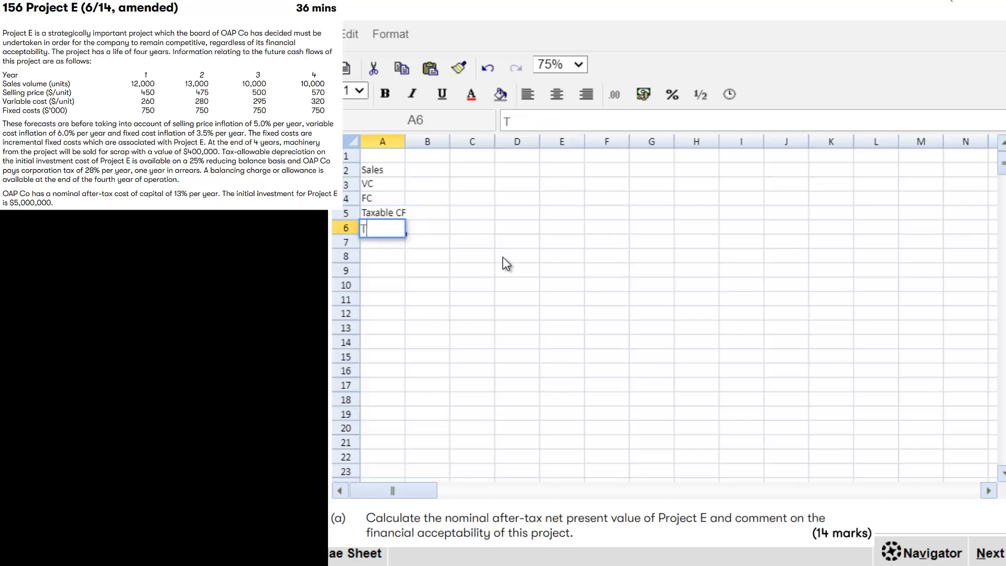
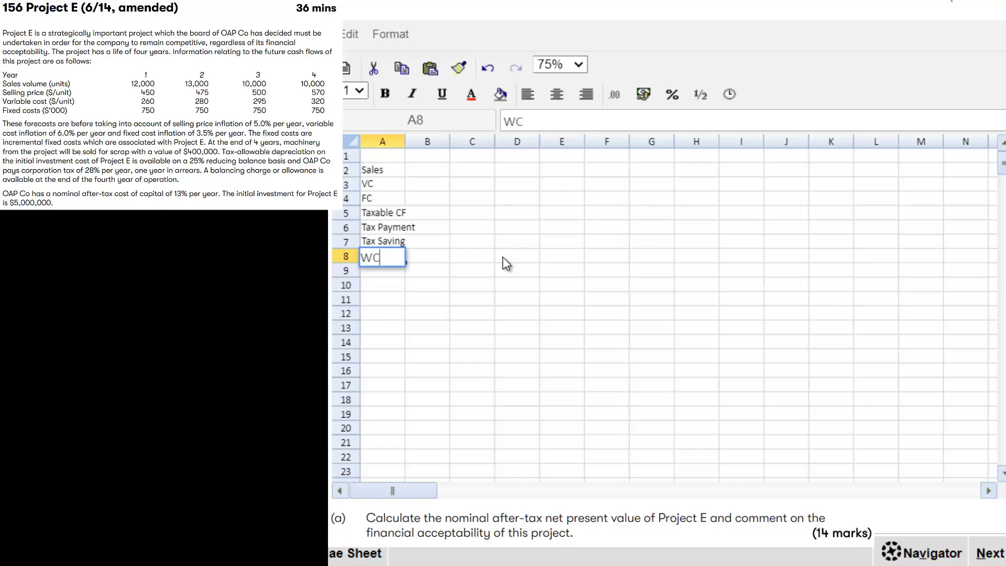
{"action": "key", "text": "Return"}
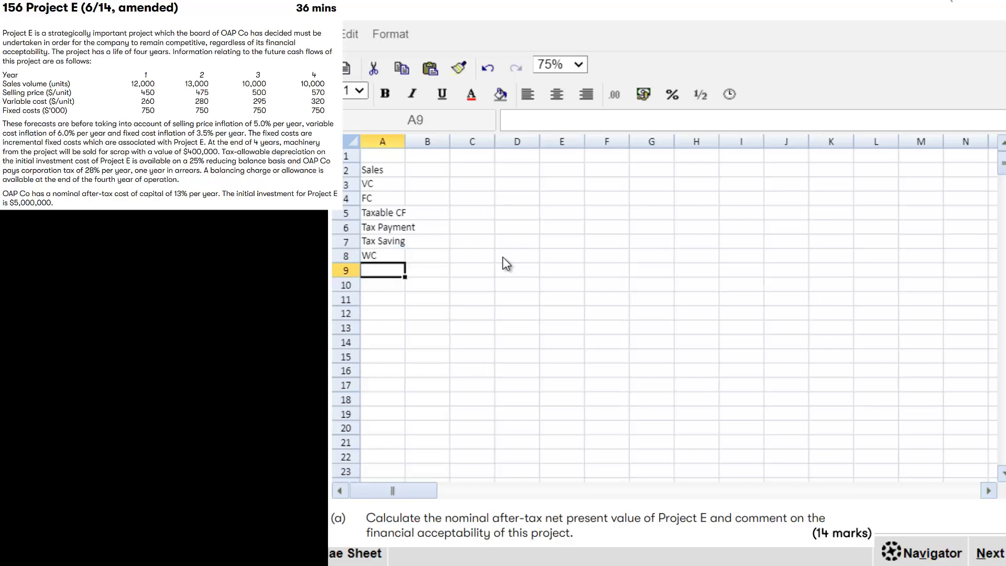
- Add the labels Scrap and Investment in A9 and A10, and fit column A's width to its text
{"action": "type", "text": "Scrap"}
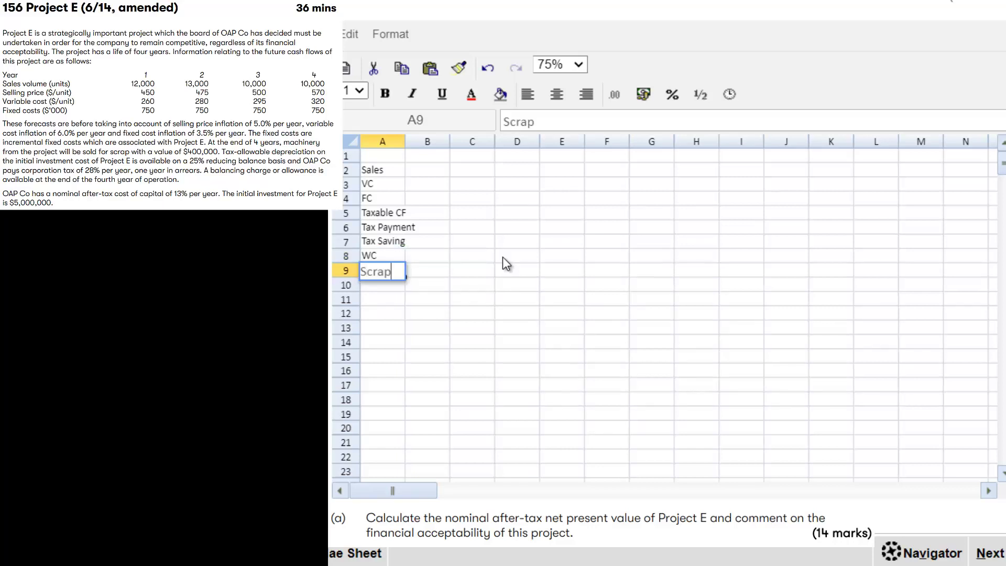
{"action": "key", "text": "Return"}
{"action": "type", "text": "Invest"}
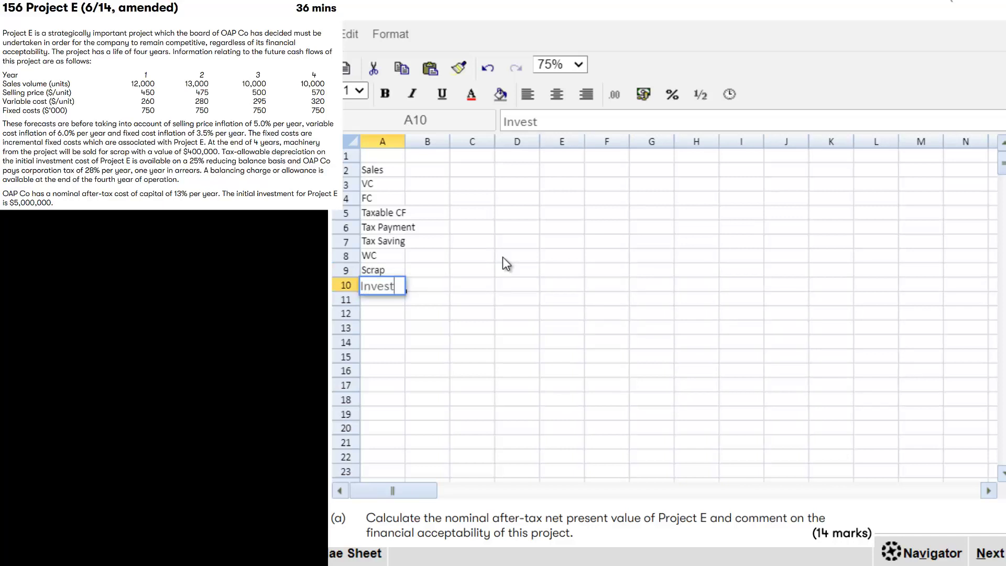
{"action": "type", "text": "ment"}
{"action": "key", "text": "Return"}
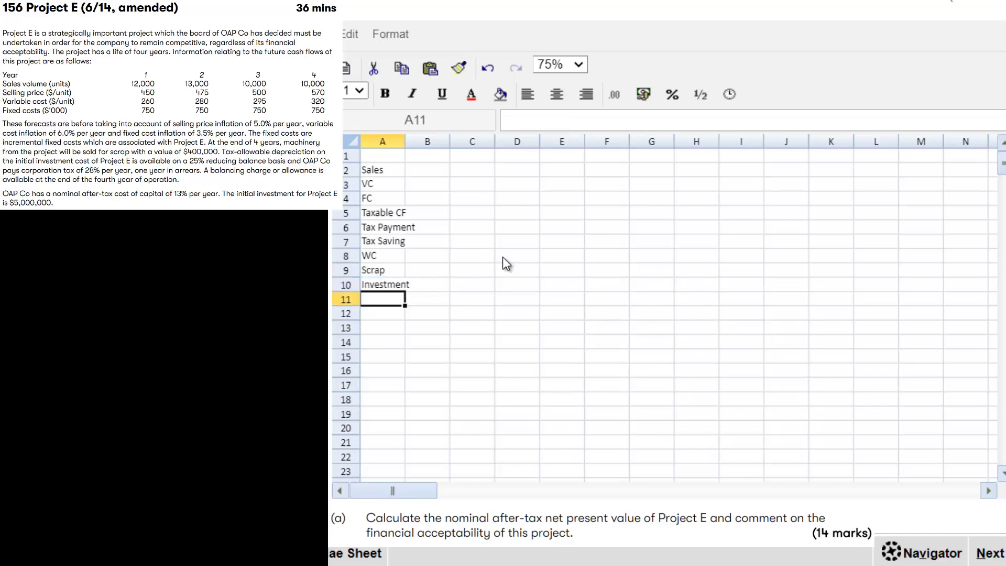
{"action": "double_click", "coordinate": [408, 141]}
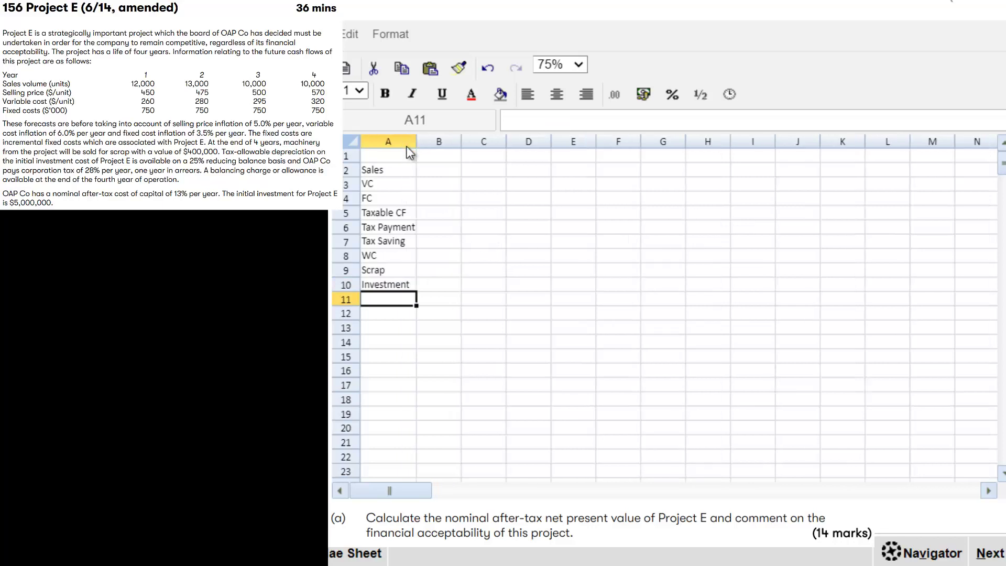
- Enter the year headings Y0, Y1, Y2, Y3 and Y4 across cells B1 to F1
{"action": "left_click", "coordinate": [439, 156]}
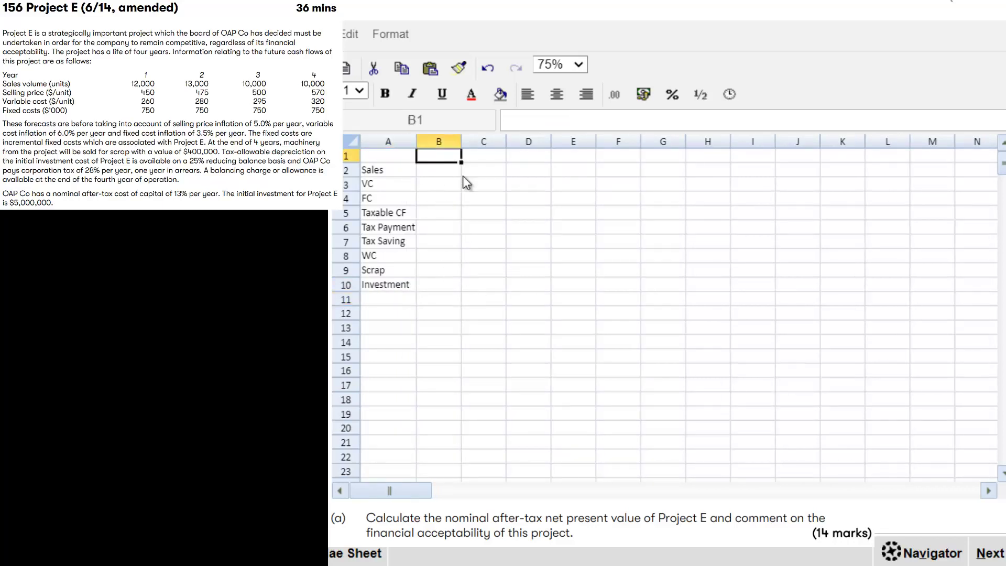
{"action": "type", "text": "y"}
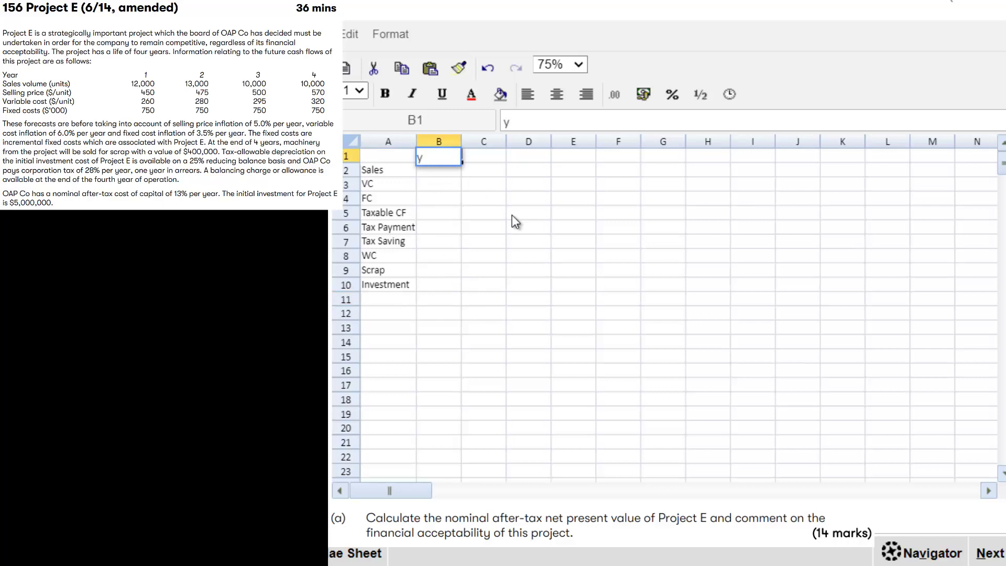
{"action": "key", "text": "BackSpace"}
{"action": "type", "text": "Y0"}
{"action": "key", "text": "Tab"}
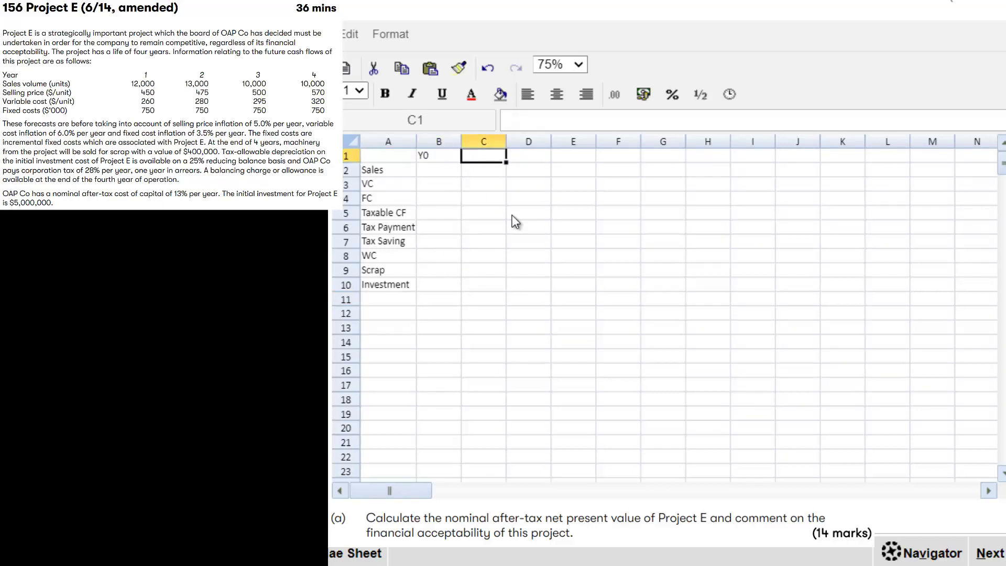
{"action": "type", "text": "Y1"}
{"action": "key", "text": "Tab"}
{"action": "type", "text": "Y2"}
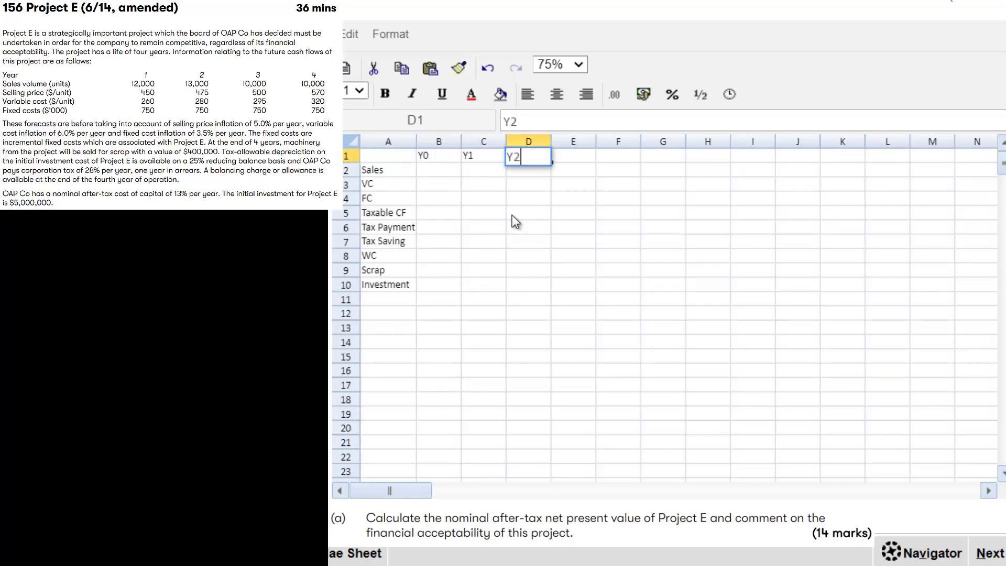
{"action": "key", "text": "Tab"}
{"action": "type", "text": "Y3"}
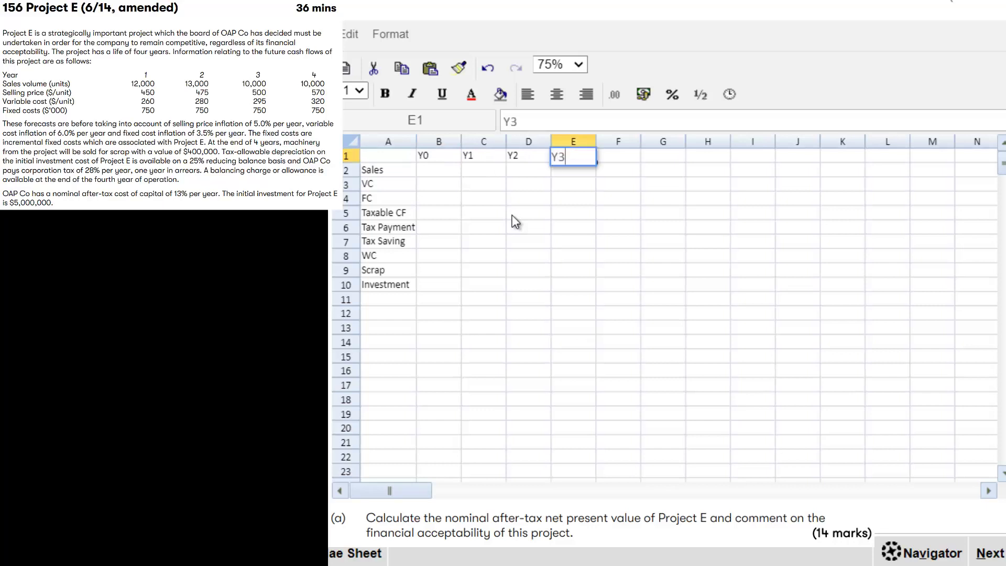
{"action": "key", "text": "Tab"}
{"action": "type", "text": "Y4"}
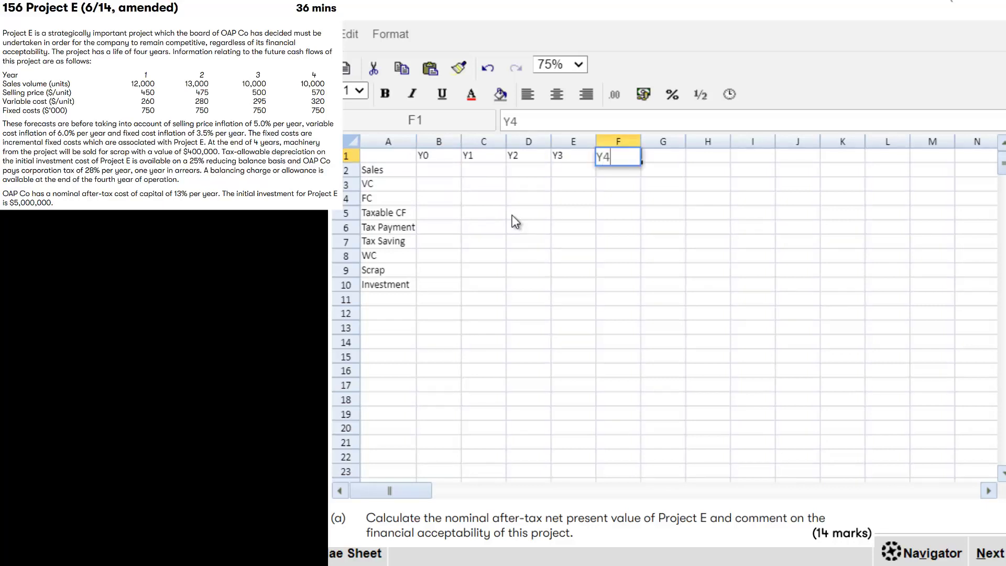
{"action": "key", "text": "Return"}
- Enter the Y1 sales formula =(450*1.05^1)*12000 in cell C2
{"action": "key", "text": "Left"}
{"action": "key", "text": "Left"}
{"action": "key", "text": "Left"}
{"action": "key", "text": "Left"}
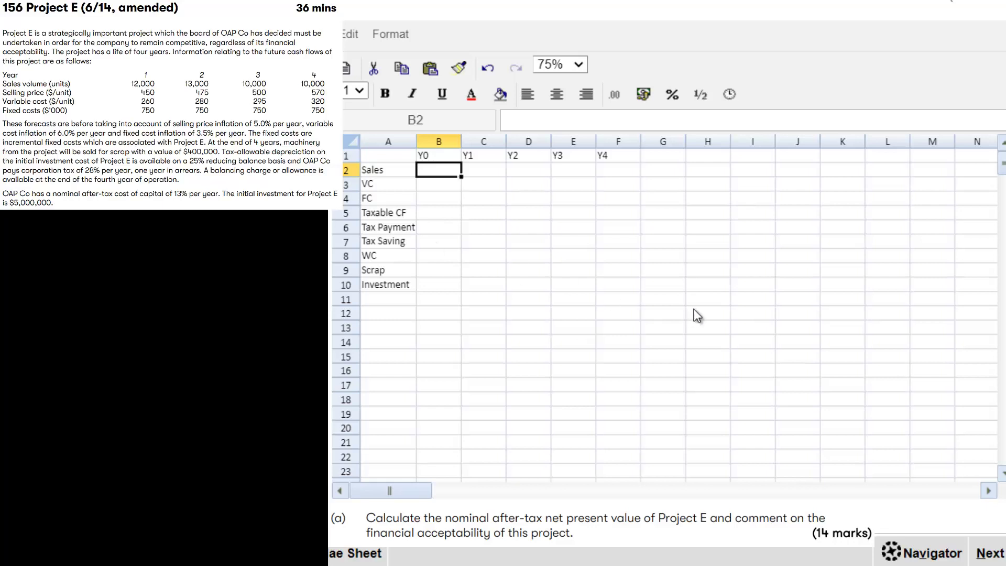
{"action": "key", "text": "Right"}
{"action": "type", "text": "="}
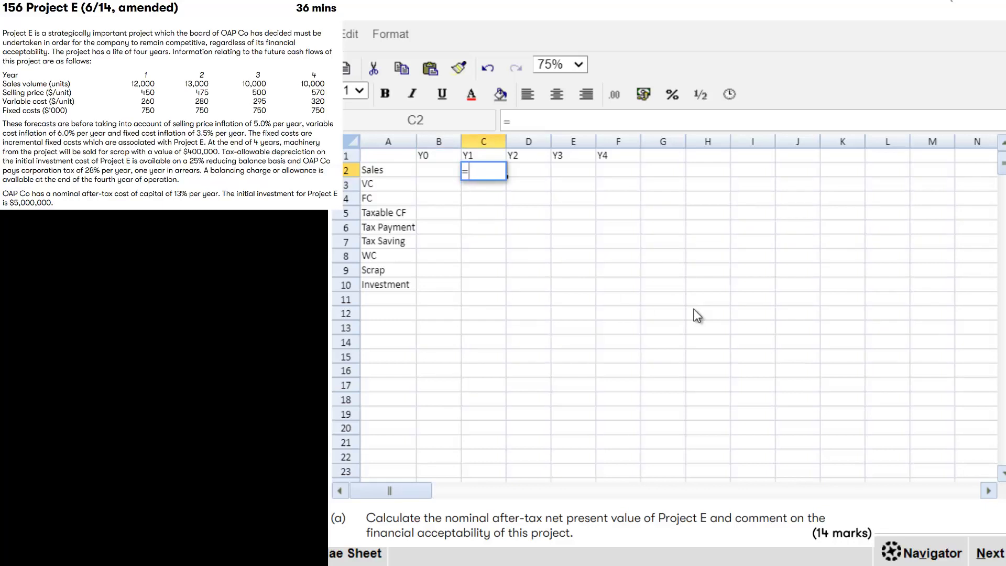
{"action": "type", "text": "450*1.05"}
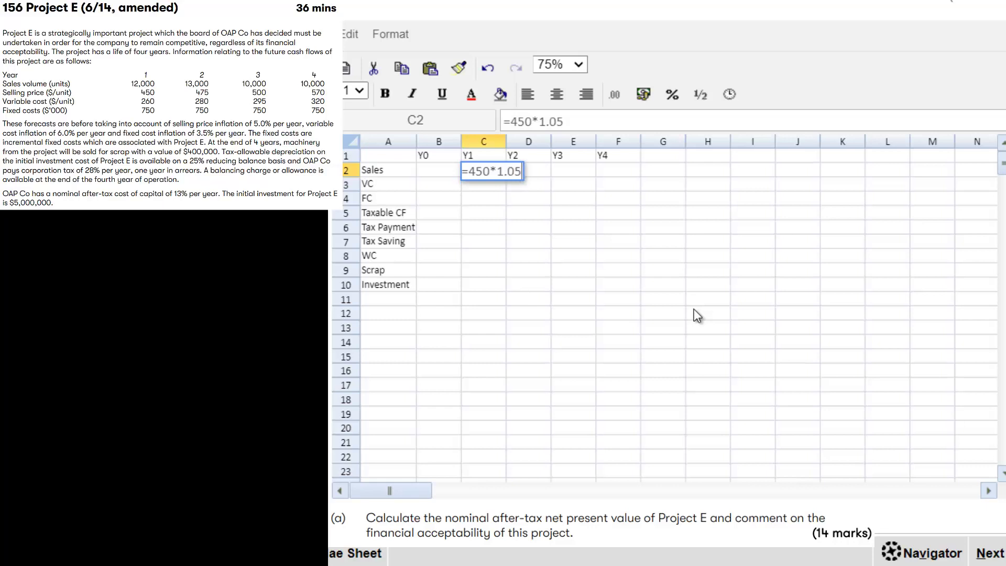
{"action": "type", "text": "^1)"}
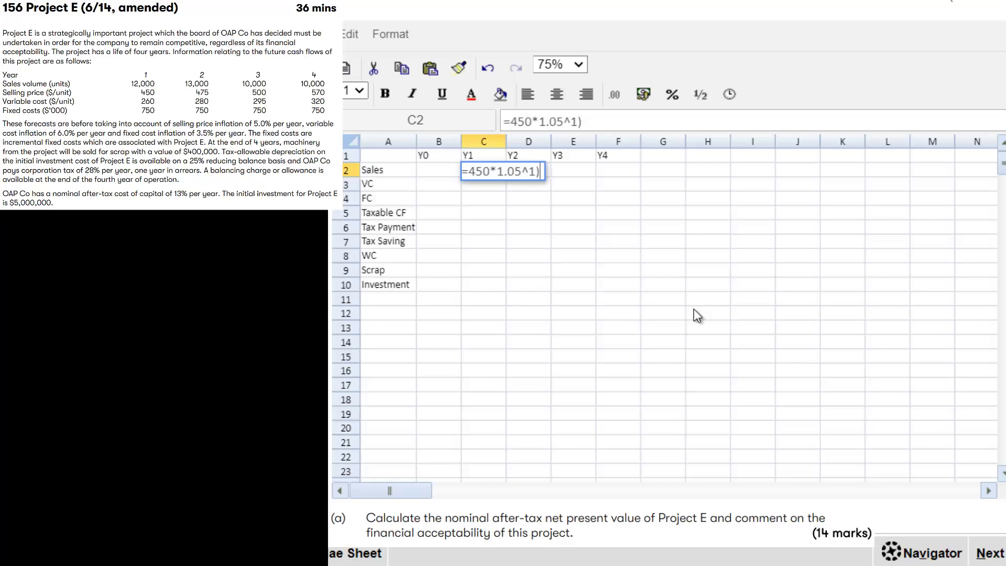
{"action": "left_click", "coordinate": [470, 171]}
{"action": "type", "text": "("}
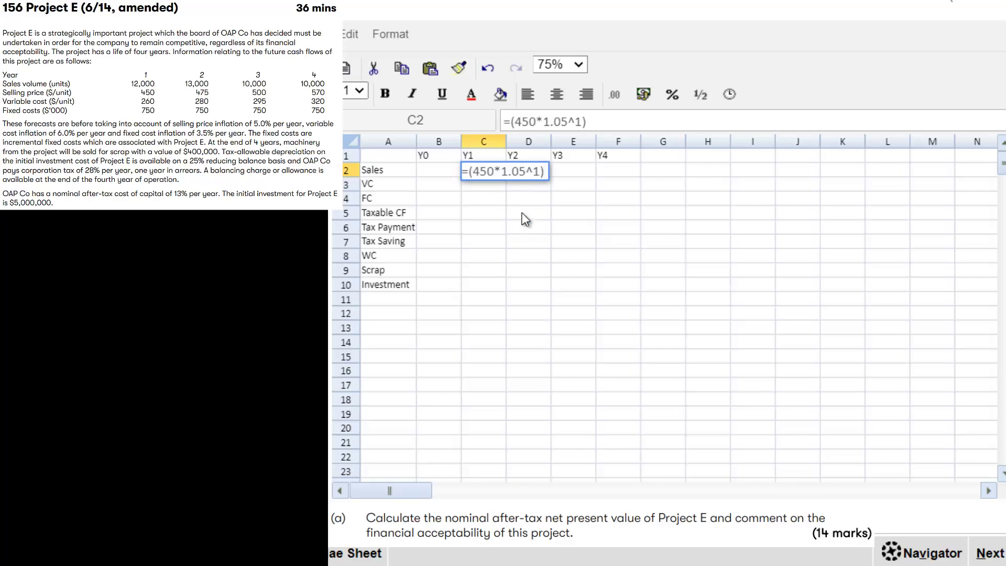
{"action": "key", "text": "Right"}
{"action": "key", "text": "Right"}
{"action": "key", "text": "Right"}
{"action": "key", "text": "Right"}
{"action": "key", "text": "Right"}
{"action": "key", "text": "Right"}
{"action": "key", "text": "Right"}
{"action": "key", "text": "Right"}
{"action": "key", "text": "Right"}
{"action": "key", "text": "Right"}
{"action": "key", "text": "Right"}
{"action": "type", "text": "*12"}
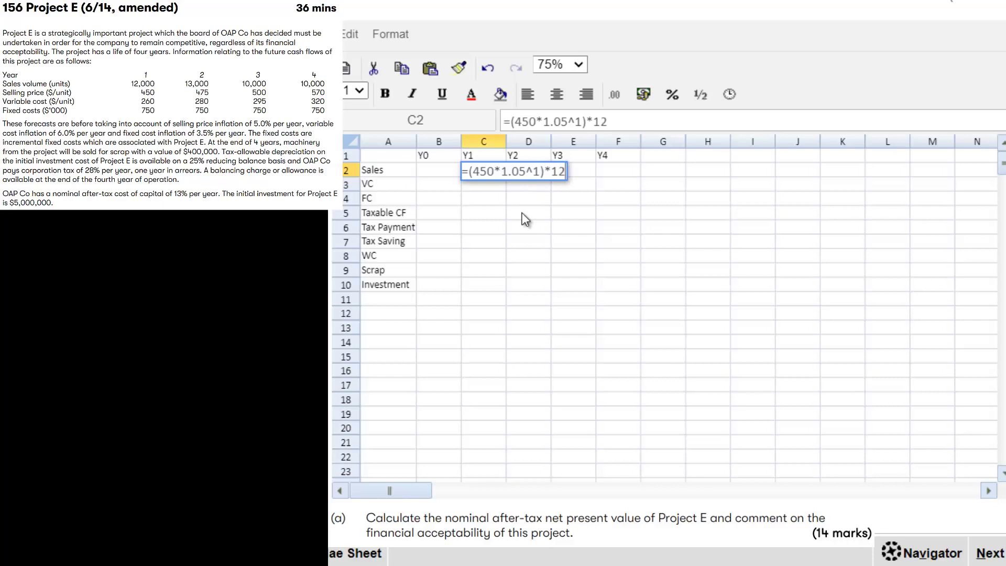
{"action": "type", "text": "000"}
{"action": "key", "text": "Tab"}
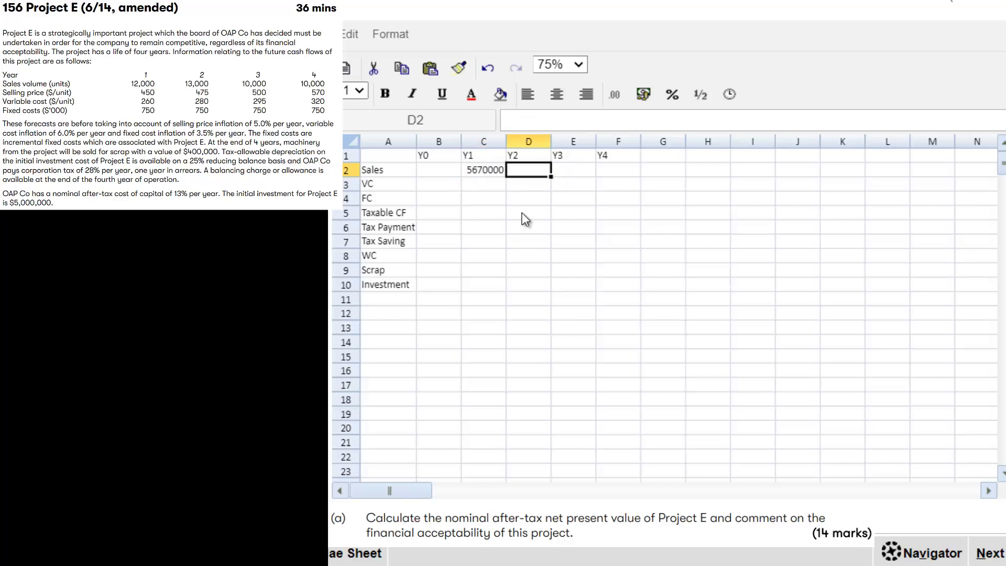
- Copy the Y1 sales formula from C2 into the Y2, Y3 and Y4 cells D2 to F2
{"action": "key", "text": "Left"}
{"action": "key", "text": "ctrl+c"}
{"action": "key", "text": "Right"}
{"action": "key", "text": "ctrl+v"}
{"action": "key", "text": "Right"}
{"action": "key", "text": "ctrl+v"}
{"action": "key", "text": "Right"}
{"action": "key", "text": "ctrl+v"}
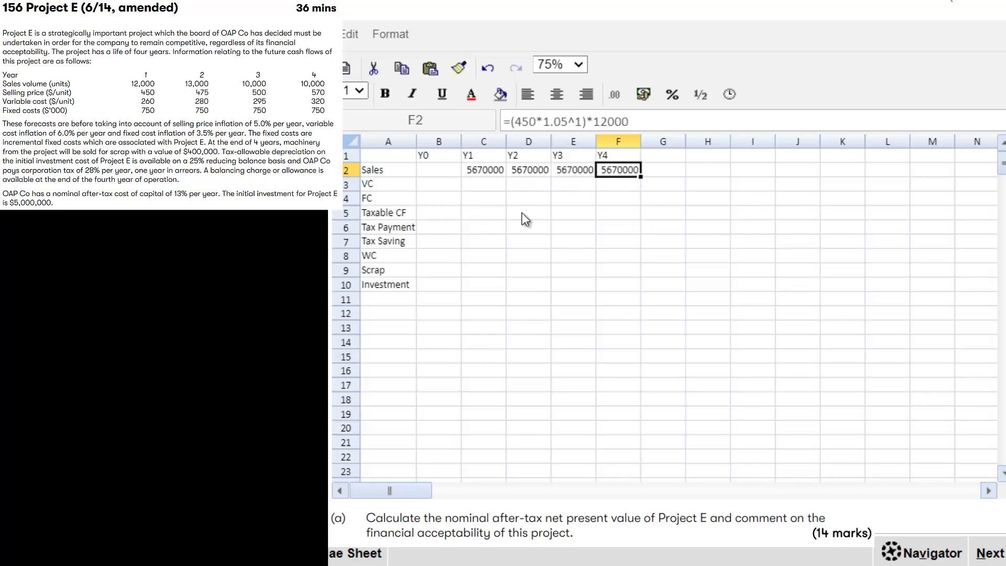
- Change the Y2 sales formula in D2 to =(475*1.05^2)*13000
{"action": "key", "text": "Left"}
{"action": "key", "text": "Left"}
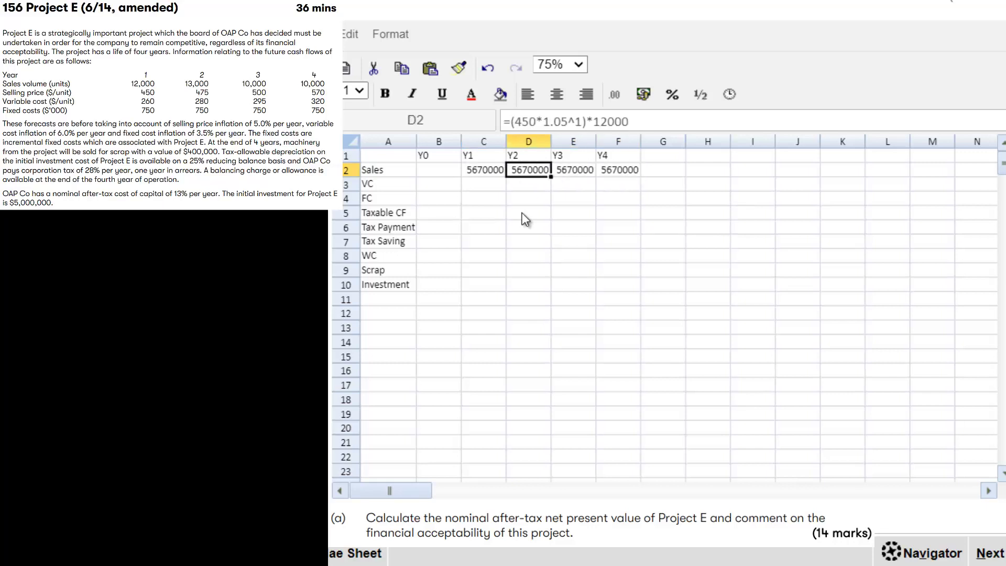
{"action": "double_click", "coordinate": [534, 170]}
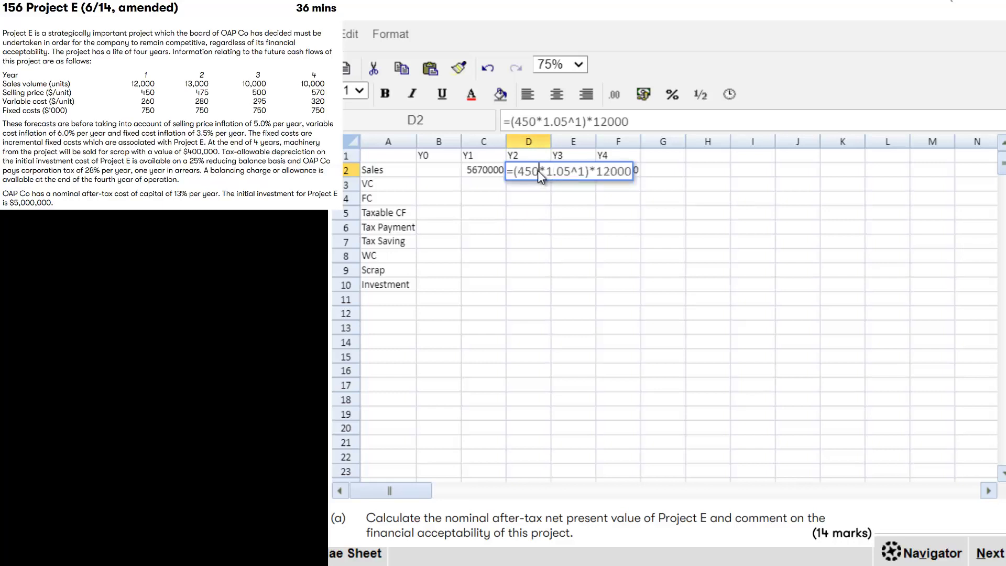
{"action": "key", "text": "BackSpace"}
{"action": "key", "text": "BackSpace"}
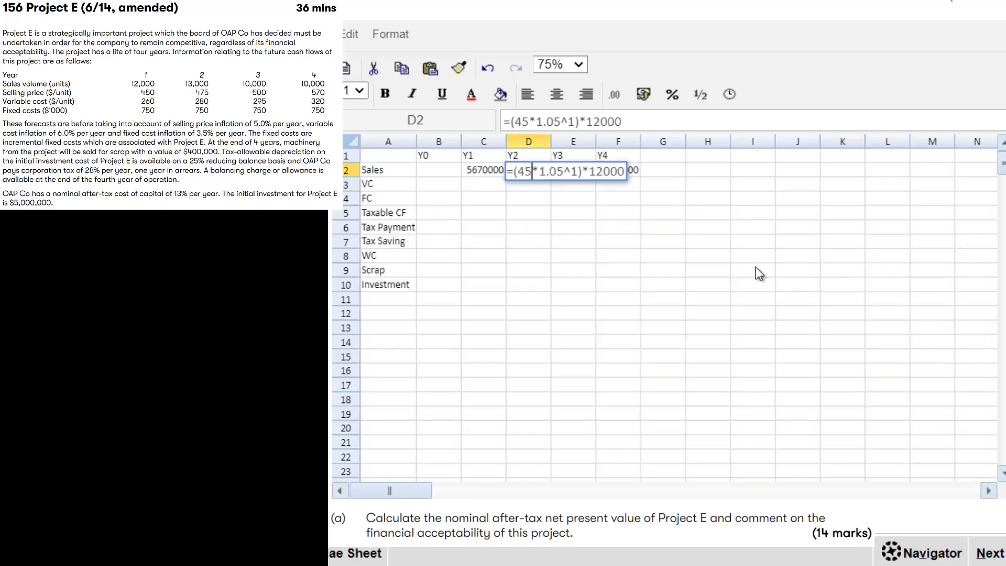
{"action": "type", "text": "75"}
{"action": "key", "text": "Right"}
{"action": "key", "text": "Right"}
{"action": "key", "text": "Right"}
{"action": "key", "text": "Right"}
{"action": "key", "text": "Right"}
{"action": "key", "text": "Right"}
{"action": "key", "text": "Right"}
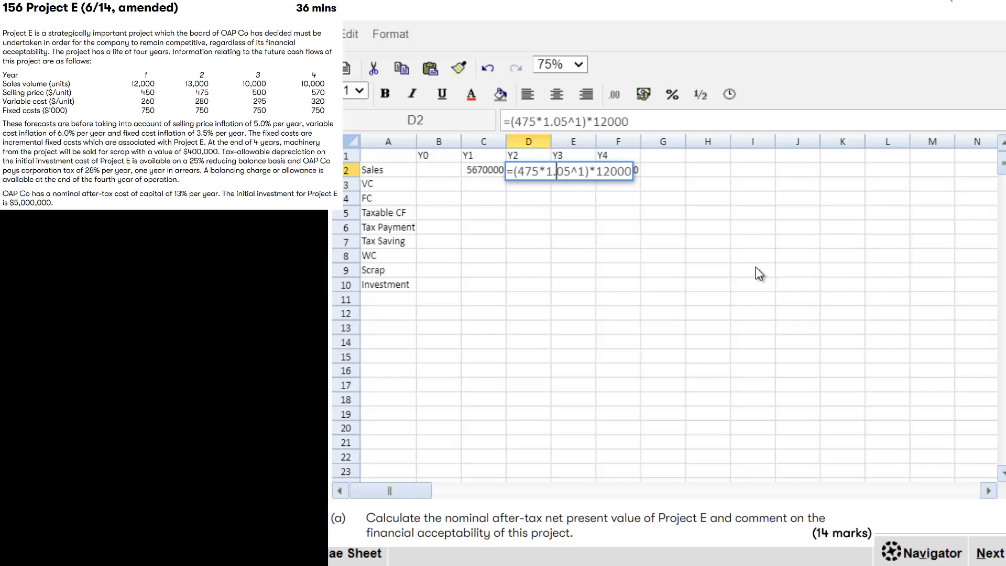
{"action": "key", "text": "BackSpace"}
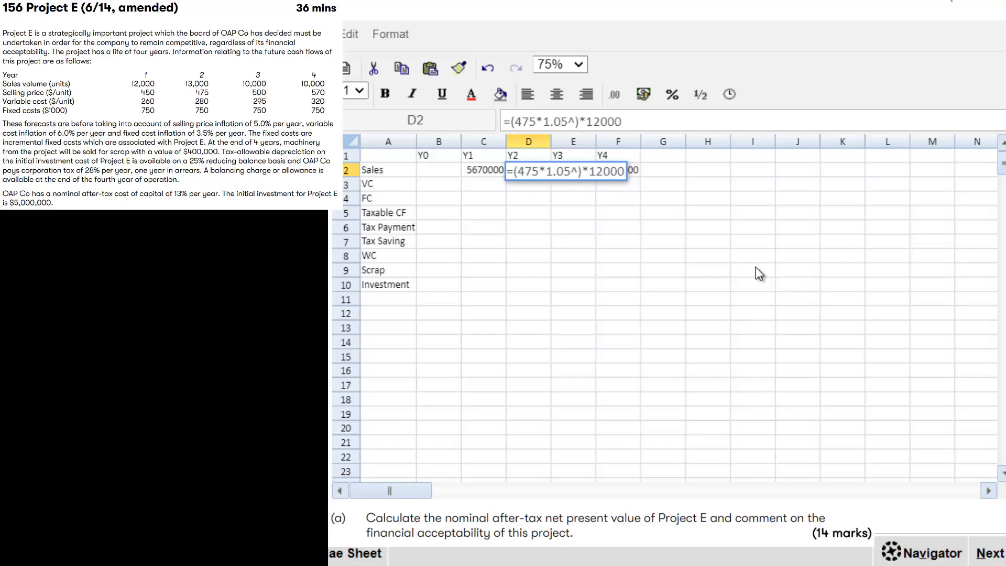
{"action": "type", "text": "2"}
{"action": "key", "text": "Right"}
{"action": "key", "text": "Right"}
{"action": "key", "text": "Right"}
{"action": "key", "text": "Right"}
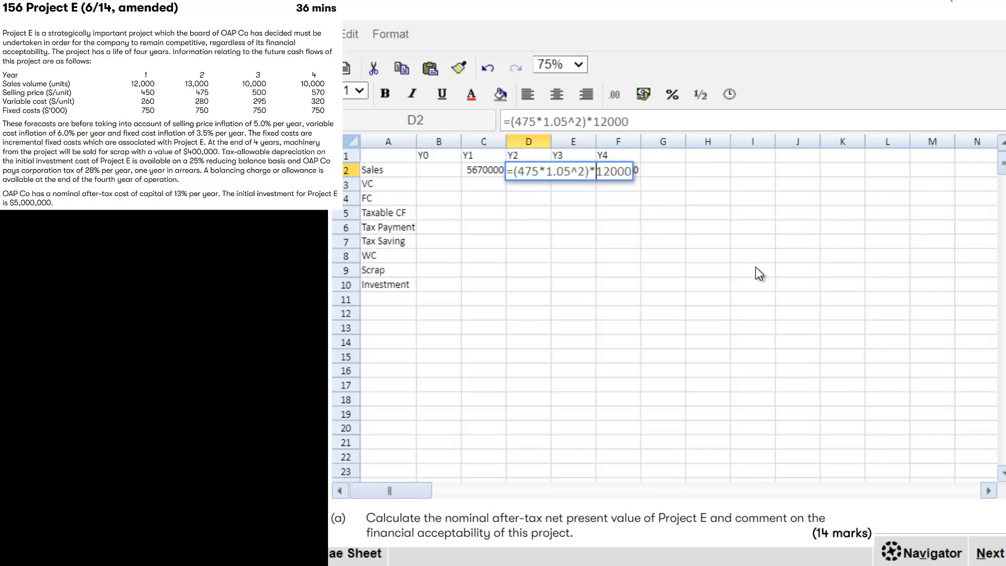
{"action": "key", "text": "BackSpace"}
{"action": "type", "text": "3"}
{"action": "key", "text": "Return"}
{"action": "key", "text": "Up"}
{"action": "key", "text": "Right"}
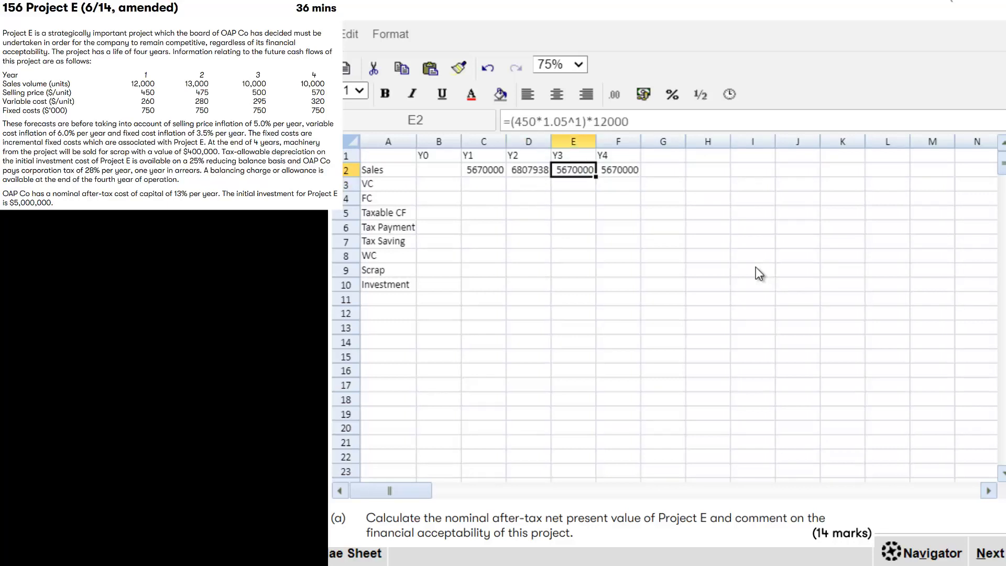
- Change the Y3 sales formula in E2 to =(500*1.05^3)*10000
{"action": "double_click", "coordinate": [582, 173]}
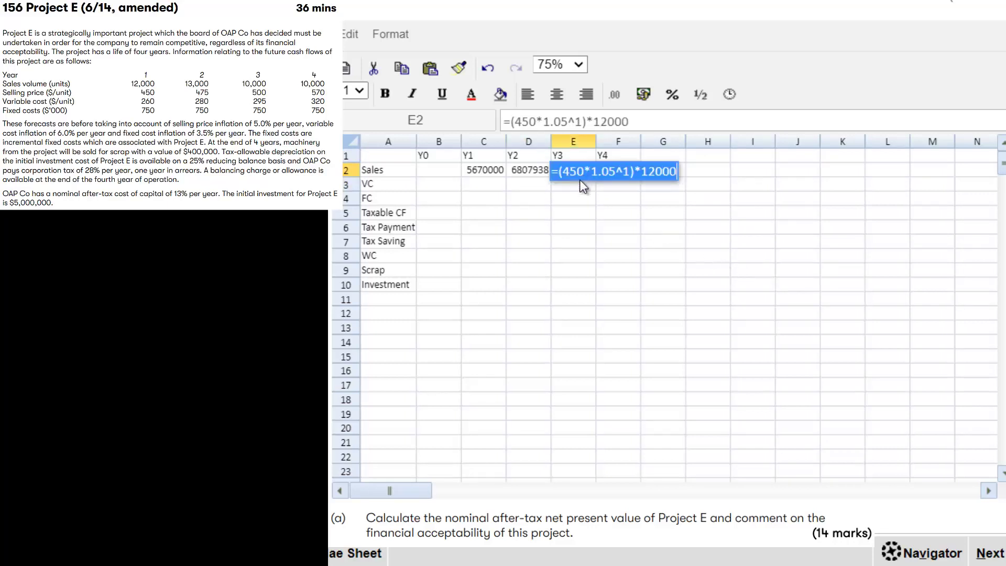
{"action": "left_click", "coordinate": [583, 173]}
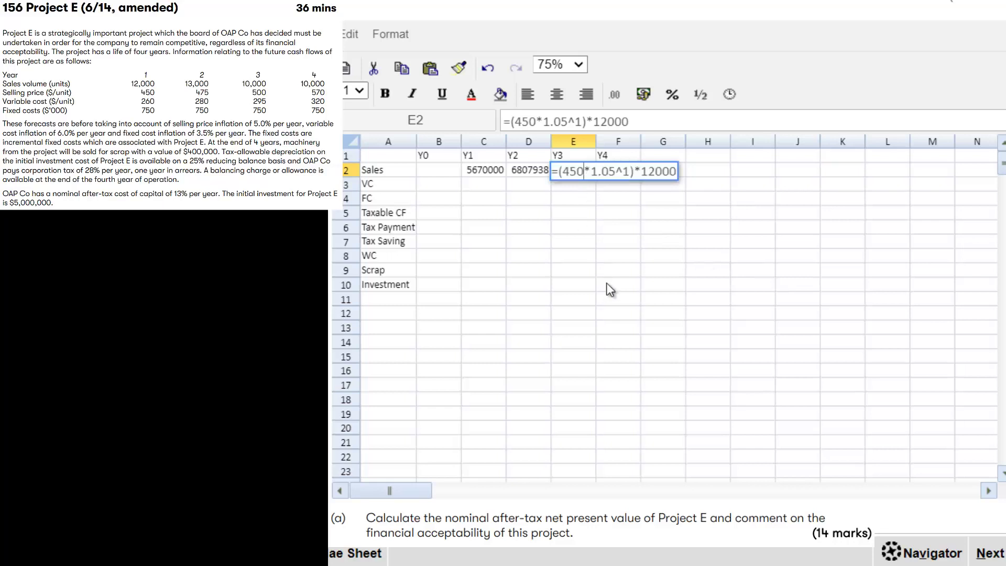
{"action": "key", "text": "BackSpace"}
{"action": "key", "text": "BackSpace"}
{"action": "key", "text": "BackSpace"}
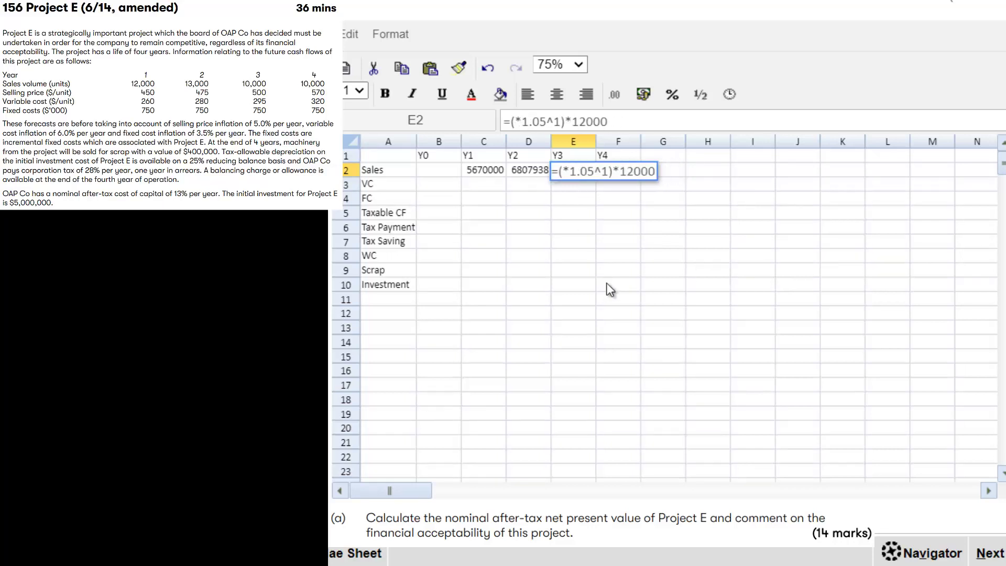
{"action": "type", "text": "500"}
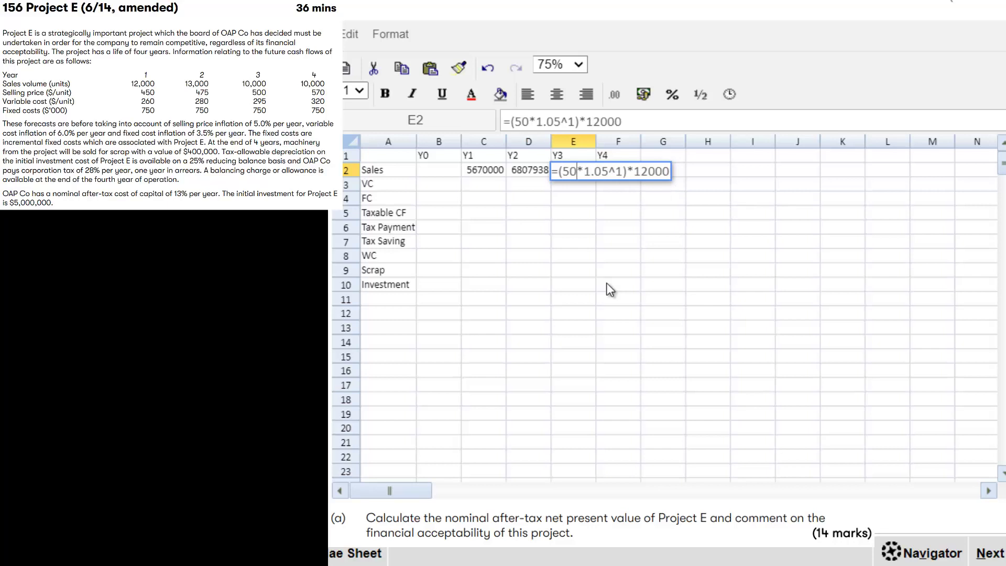
{"action": "key", "text": "Right"}
{"action": "key", "text": "Right"}
{"action": "key", "text": "Right"}
{"action": "key", "text": "Right"}
{"action": "key", "text": "Right"}
{"action": "key", "text": "Right"}
{"action": "key", "text": "Right"}
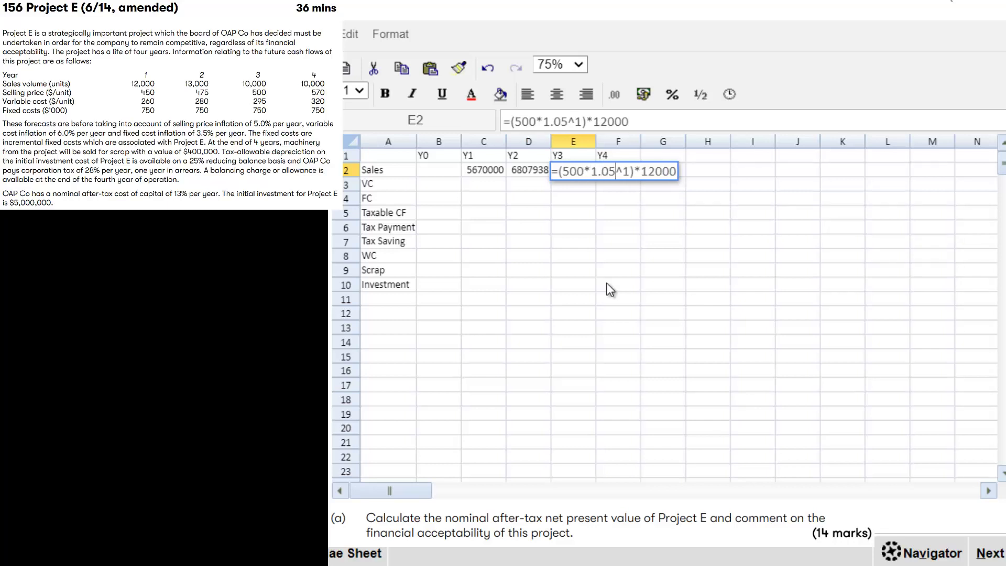
{"action": "key", "text": "BackSpace"}
{"action": "type", "text": "3"}
{"action": "key", "text": "Right"}
{"action": "key", "text": "Right"}
{"action": "key", "text": "Right"}
{"action": "key", "text": "Right"}
{"action": "key", "text": "BackSpace"}
{"action": "type", "text": "0"}
{"action": "key", "text": "Return"}
{"action": "key", "text": "Right"}
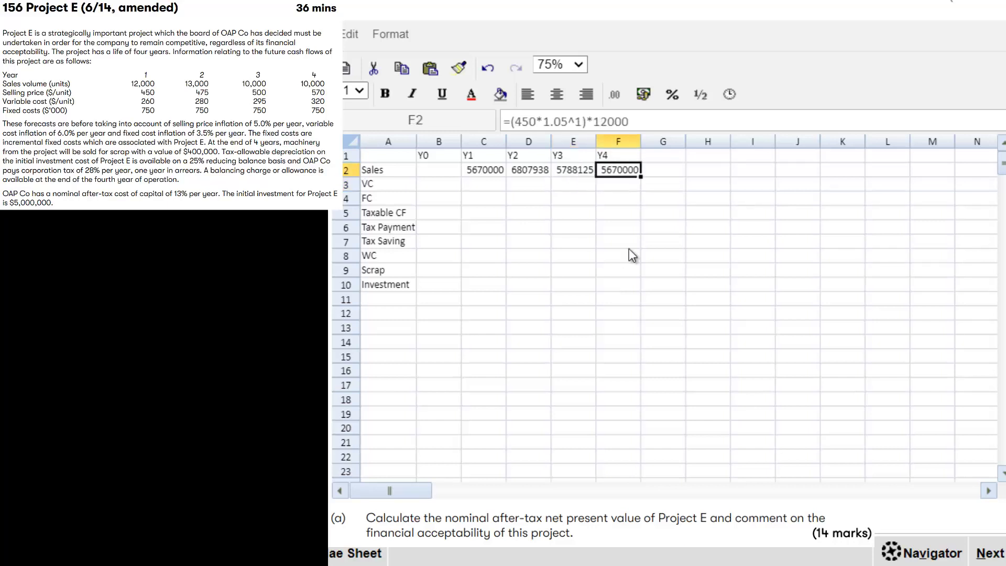
- Change the Y4 sales formula in F2 to =(570*1.05^4)*10000
{"action": "double_click", "coordinate": [621, 172]}
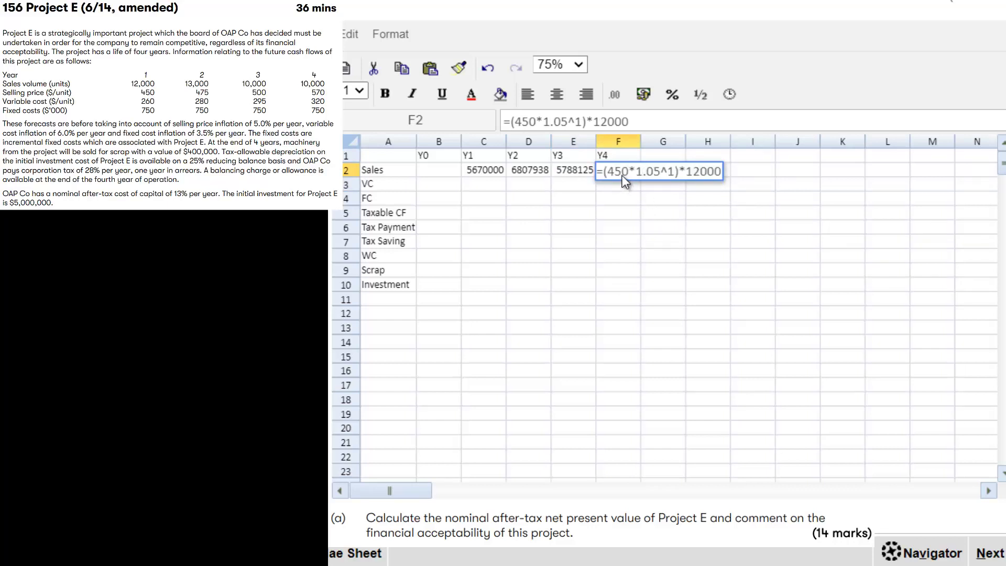
{"action": "key", "text": "Right"}
{"action": "key", "text": "BackSpace"}
{"action": "key", "text": "BackSpace"}
{"action": "key", "text": "BackSpace"}
{"action": "type", "text": "570"}
{"action": "key", "text": "Right"}
{"action": "key", "text": "Right"}
{"action": "key", "text": "Right"}
{"action": "key", "text": "Right"}
{"action": "key", "text": "Right"}
{"action": "key", "text": "Right"}
{"action": "key", "text": "Right"}
{"action": "key", "text": "BackSpace"}
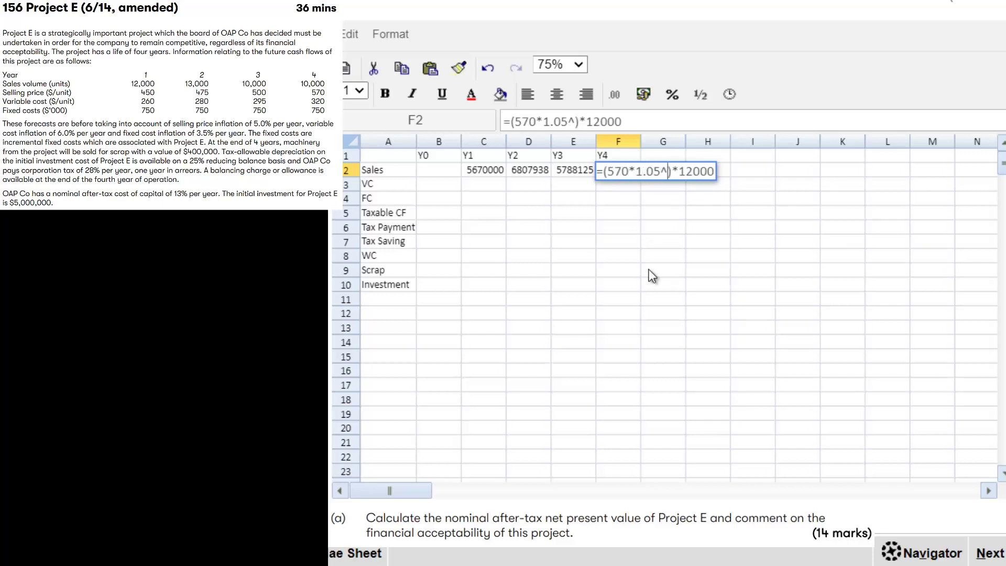
{"action": "type", "text": "4"}
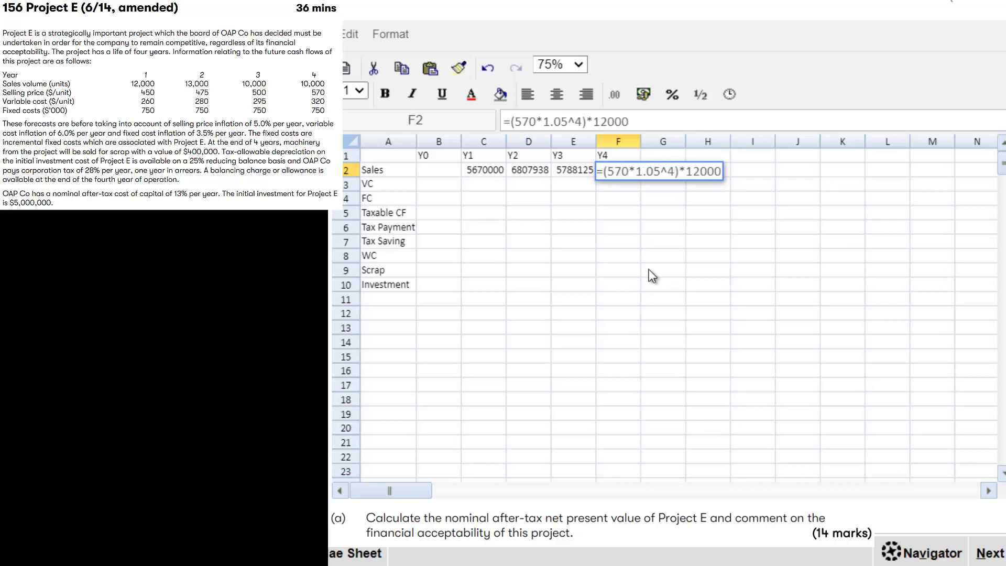
{"action": "key", "text": "Right"}
{"action": "key", "text": "Right"}
{"action": "key", "text": "Right"}
{"action": "key", "text": "Right"}
{"action": "key", "text": "Left"}
{"action": "key", "text": "BackSpace"}
{"action": "type", "text": "0"}
{"action": "key", "text": "Return"}
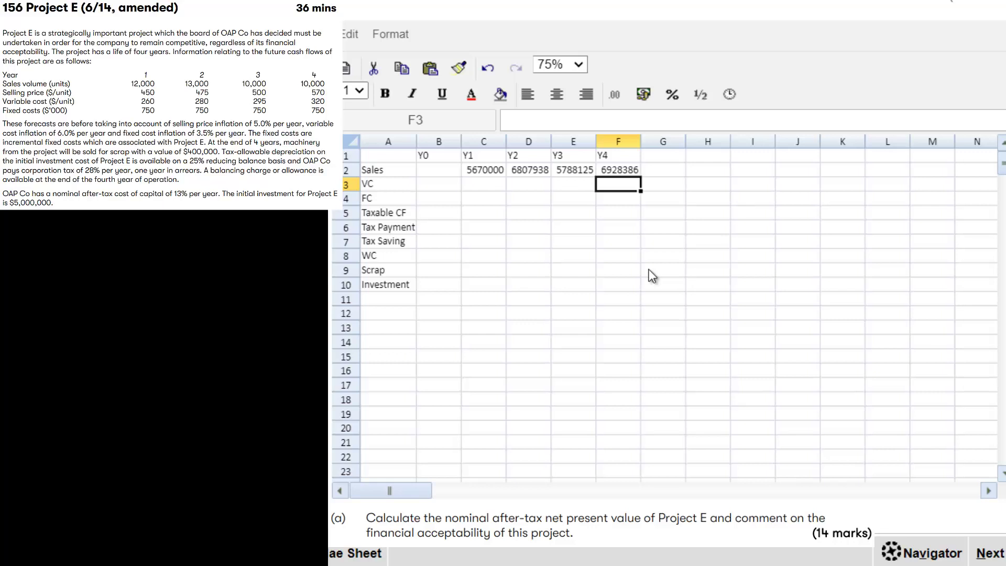
- Copy the four sales formulas from C2 to F2 into the VC row, cells C3 to F3
{"action": "key", "text": "Up"}
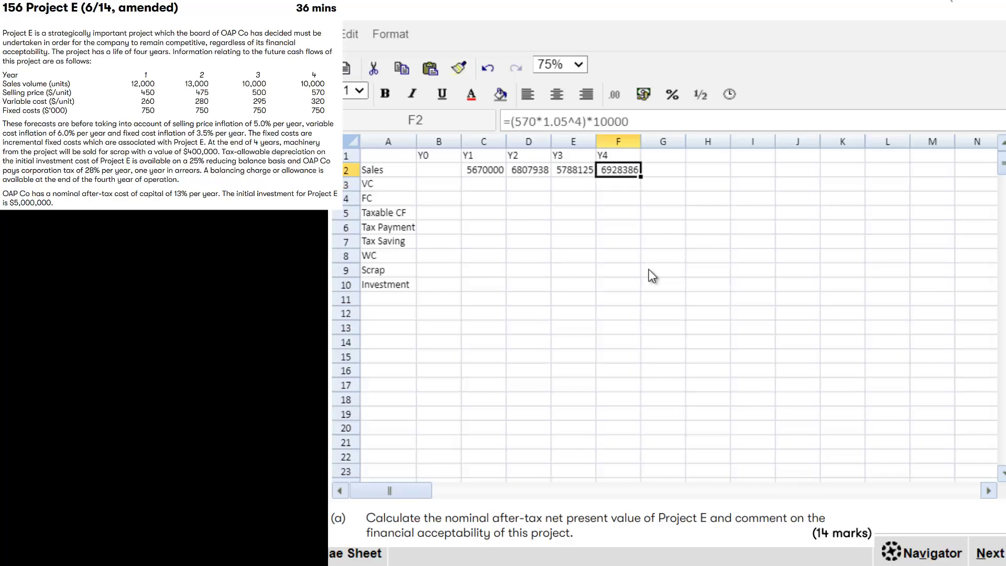
{"action": "key", "text": "Left"}
{"action": "key", "text": "Left"}
{"action": "key", "text": "Left"}
{"action": "key", "text": "Down"}
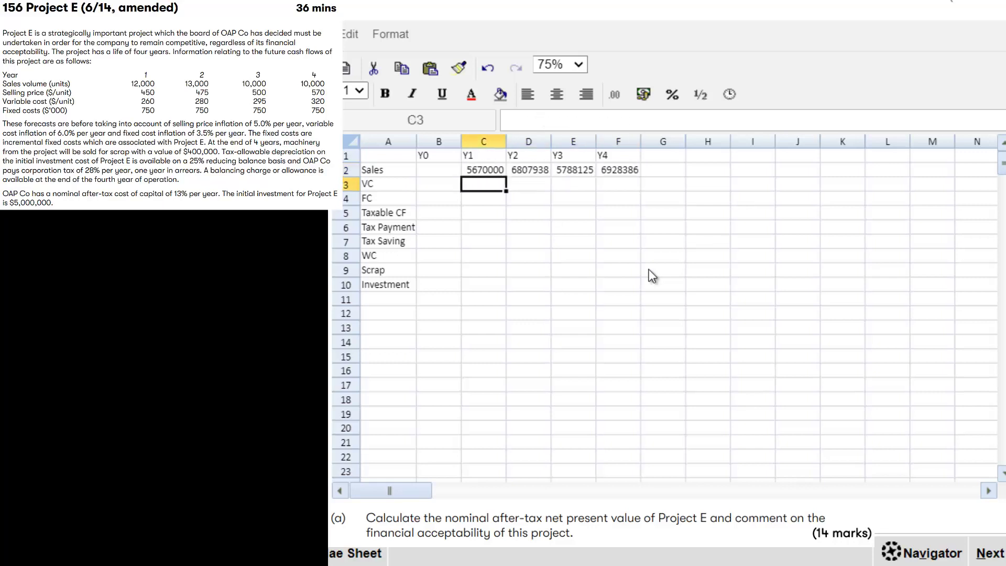
{"action": "key", "text": "Up"}
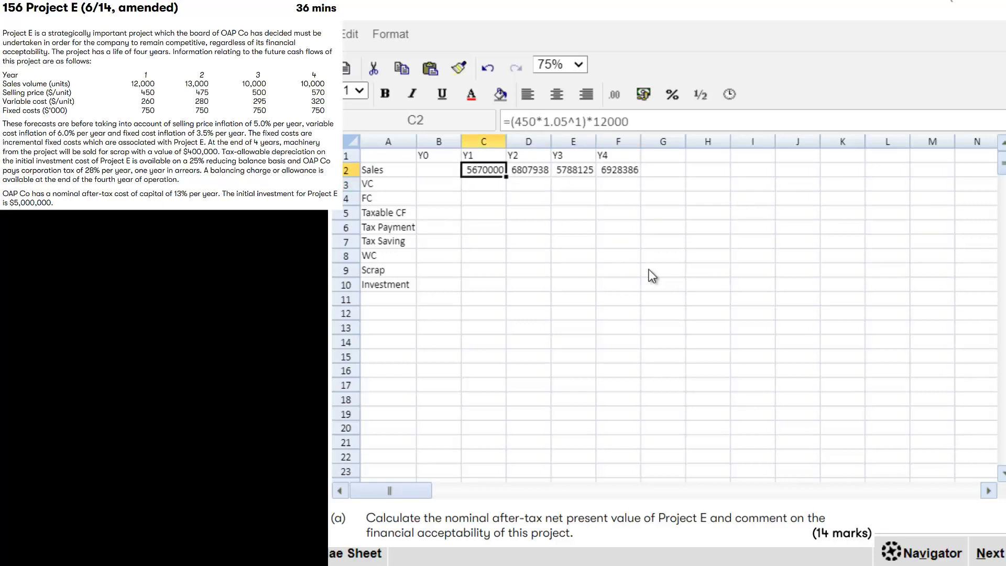
{"action": "key", "text": "shift+Right"}
{"action": "key", "text": "shift+Right"}
{"action": "key", "text": "shift+Right"}
{"action": "key", "text": "Down"}
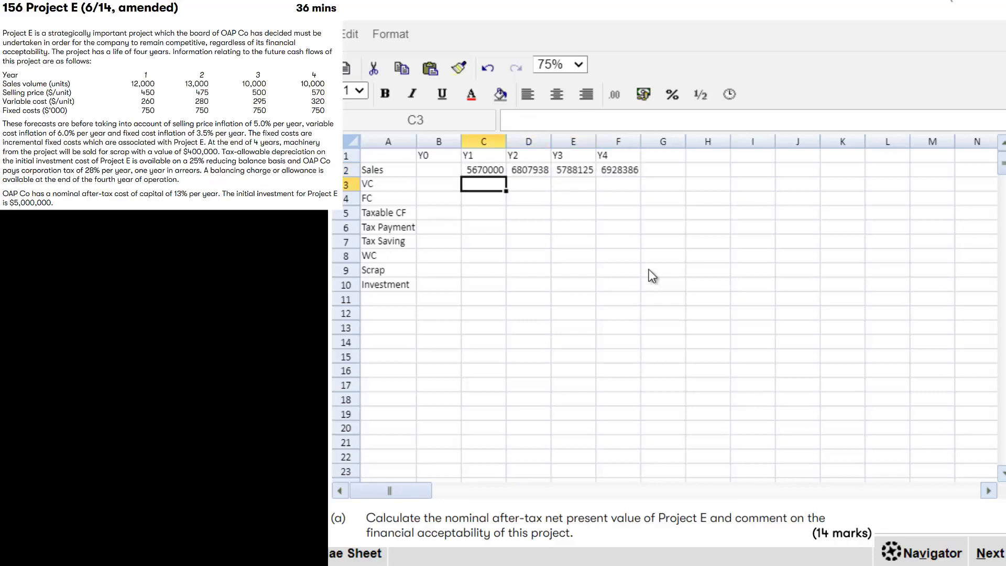
{"action": "key", "text": "ctrl+v"}
{"action": "key", "text": "Left"}
{"action": "key", "text": "Right"}
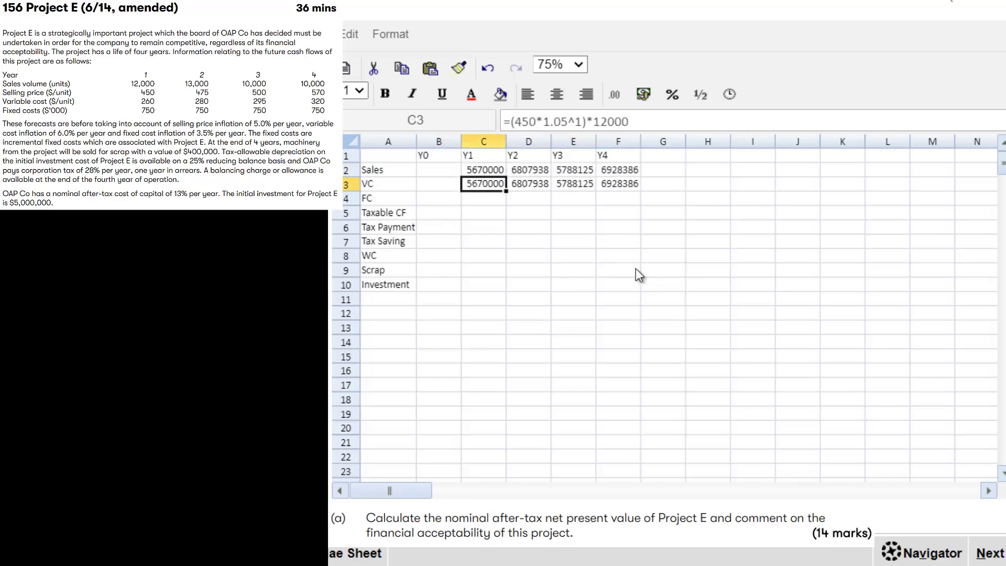
- Change the Y1 variable cost formula in C3 to =(-260*1.06^1)*12000
{"action": "double_click", "coordinate": [483, 183]}
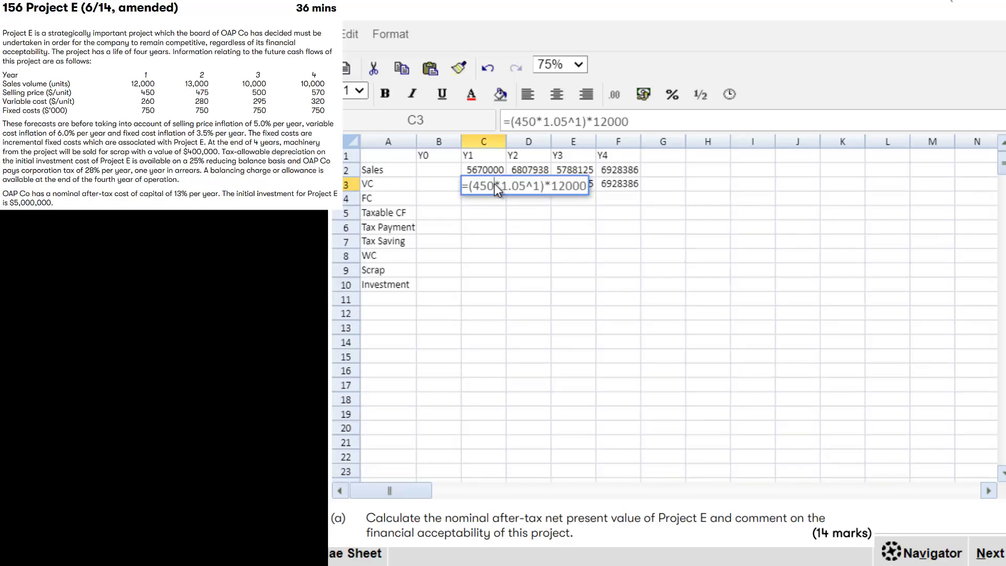
{"action": "key", "text": "BackSpace"}
{"action": "key", "text": "BackSpace"}
{"action": "key", "text": "BackSpace"}
{"action": "type", "text": "-26"}
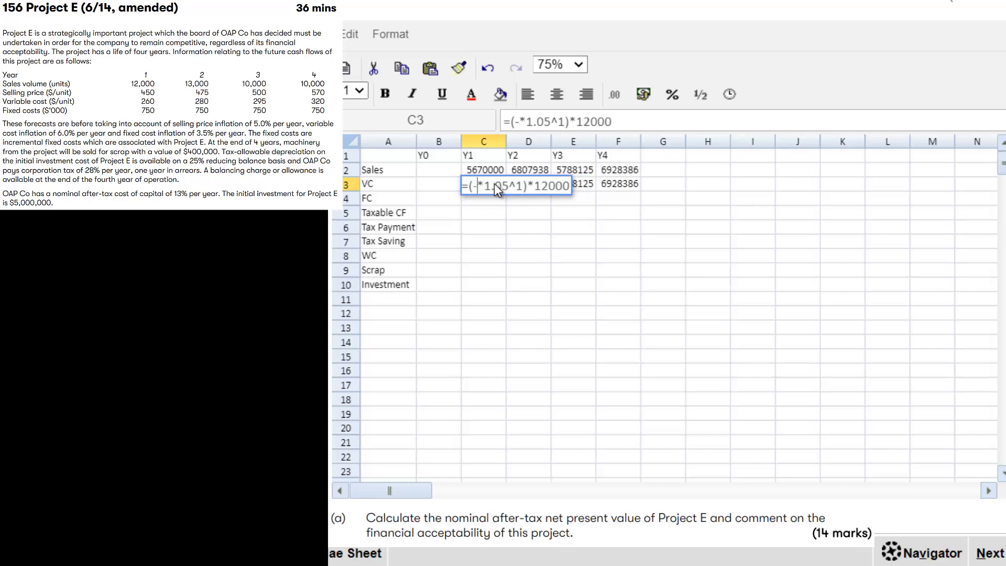
{"action": "type", "text": "0"}
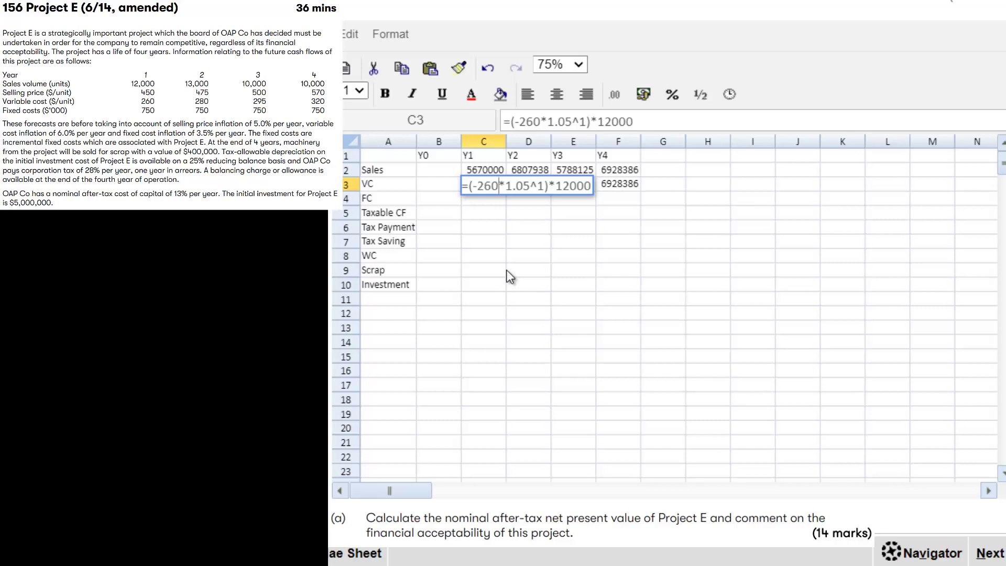
{"action": "key", "text": "Right"}
{"action": "key", "text": "Right"}
{"action": "key", "text": "Right"}
{"action": "key", "text": "Right"}
{"action": "key", "text": "BackSpace"}
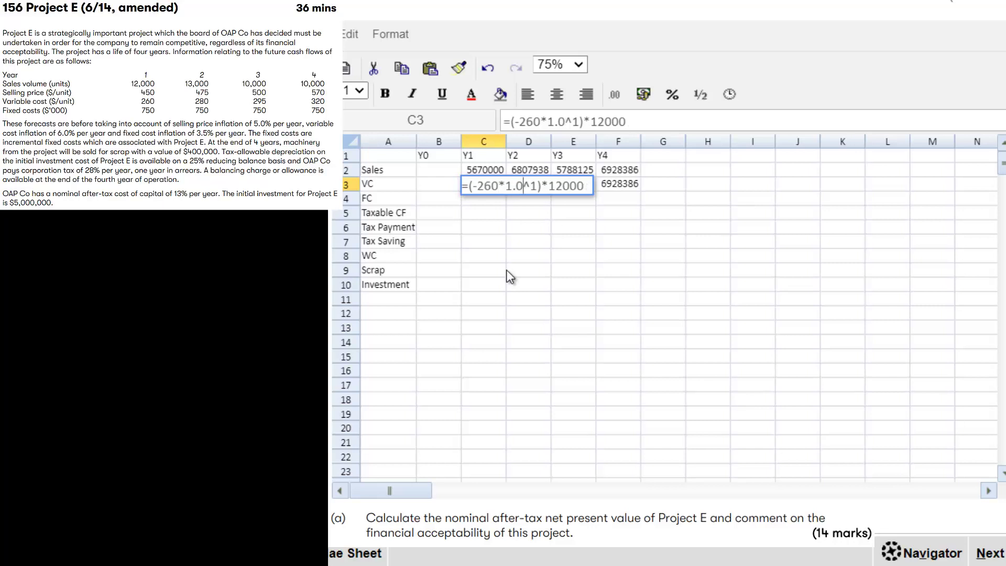
{"action": "type", "text": "6"}
{"action": "key", "text": "Tab"}
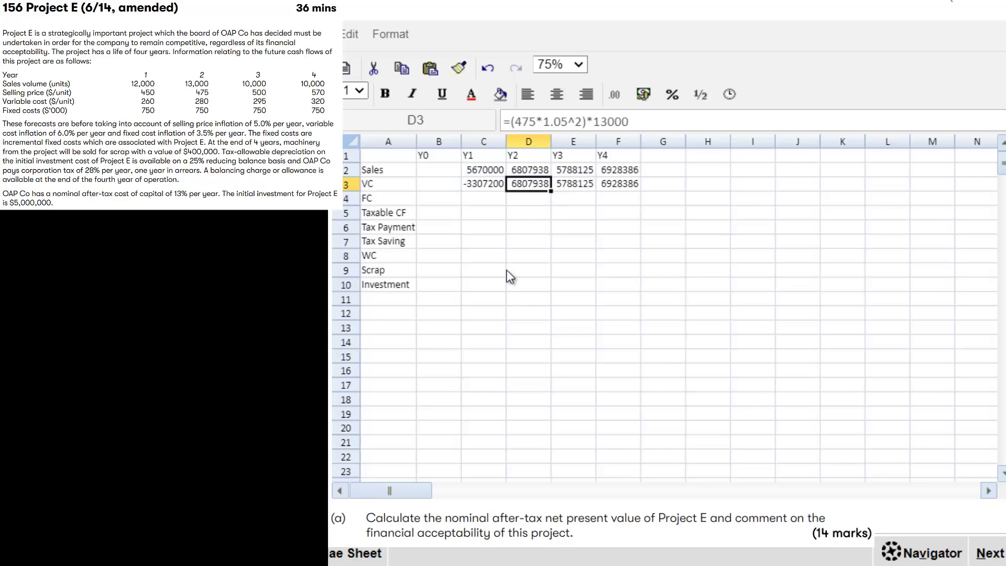
- Change the Y2 variable cost formula in D3 to =(-280*1.06^2)*13000
{"action": "double_click", "coordinate": [529, 183]}
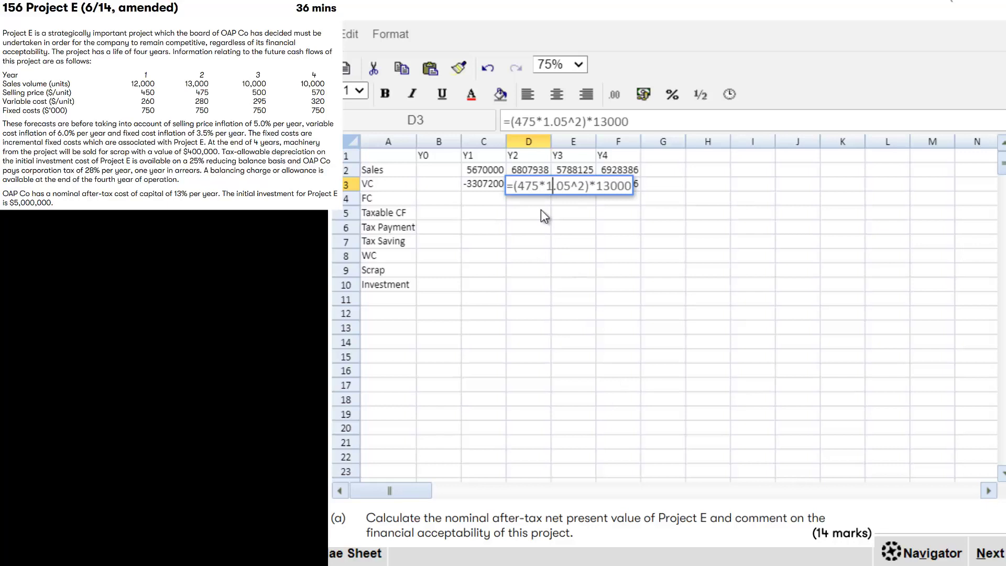
{"action": "key", "text": "Left"}
{"action": "key", "text": "BackSpace"}
{"action": "key", "text": "BackSpace"}
{"action": "key", "text": "BackSpace"}
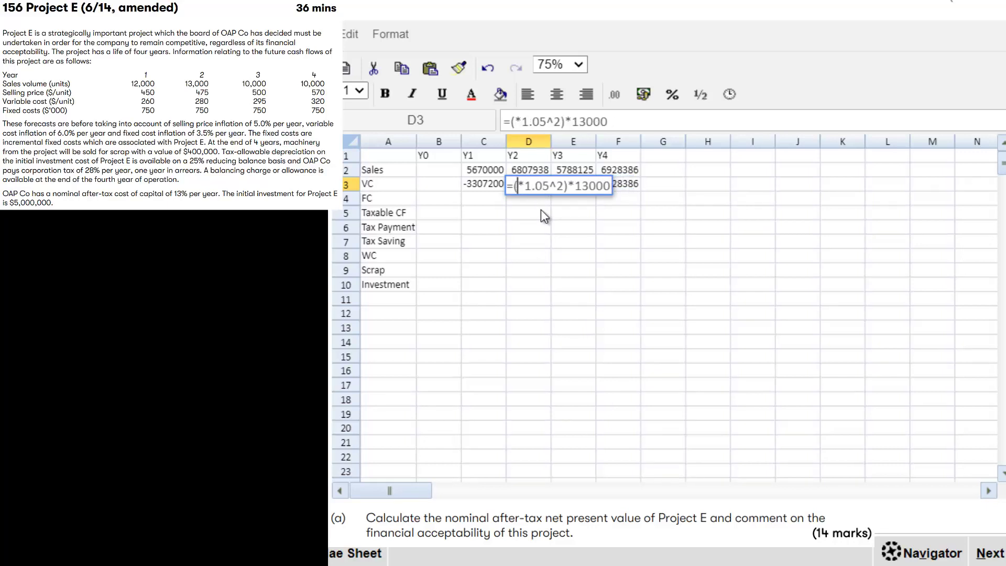
{"action": "type", "text": "-280"}
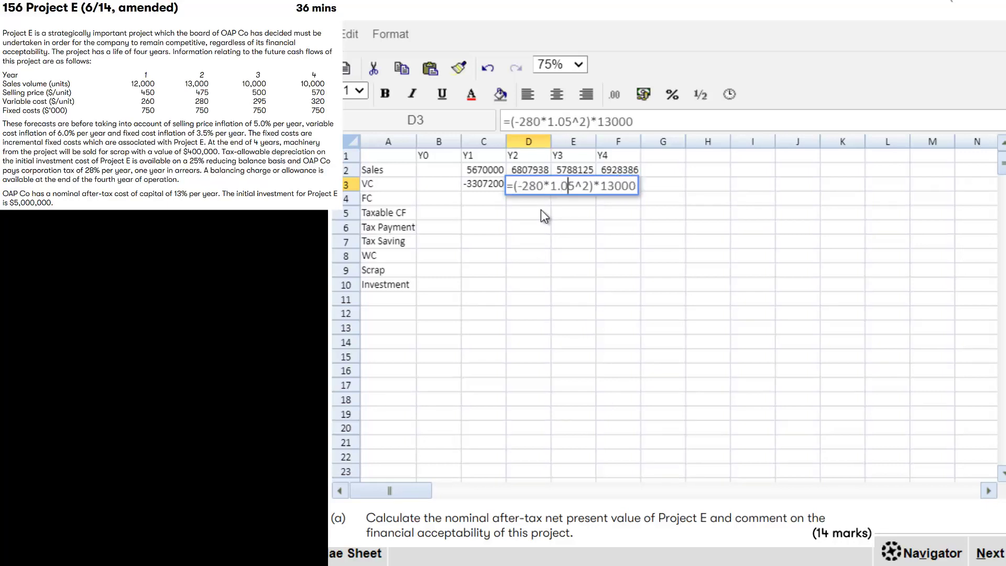
{"action": "key", "text": "Right"}
{"action": "key", "text": "Right"}
{"action": "key", "text": "BackSpace"}
{"action": "type", "text": "6"}
{"action": "key", "text": "Return"}
{"action": "key", "text": "Up"}
{"action": "key", "text": "Right"}
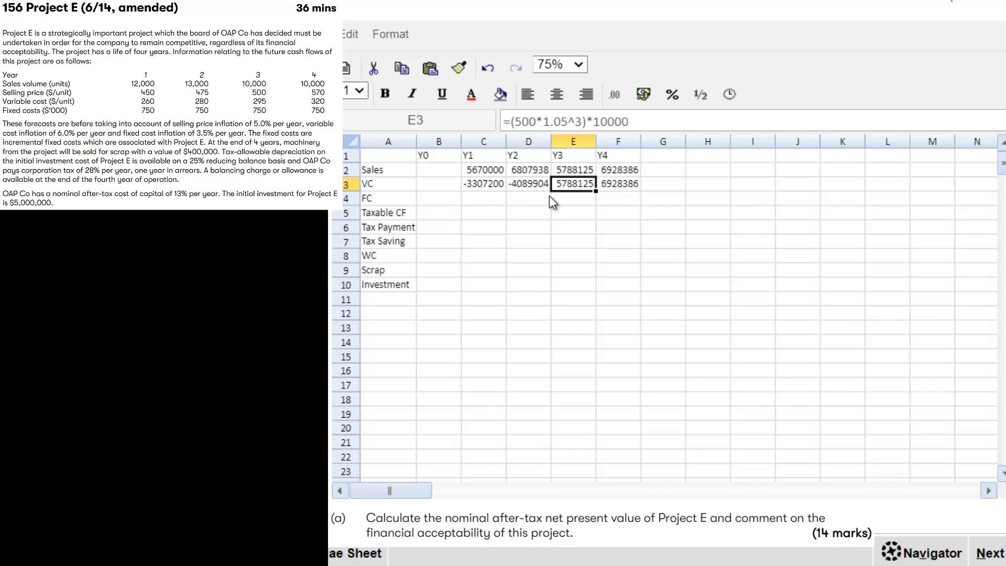
- Change the Y3 variable cost formula in E3 to =(-295*1.06^3)*10000
{"action": "double_click", "coordinate": [577, 186]}
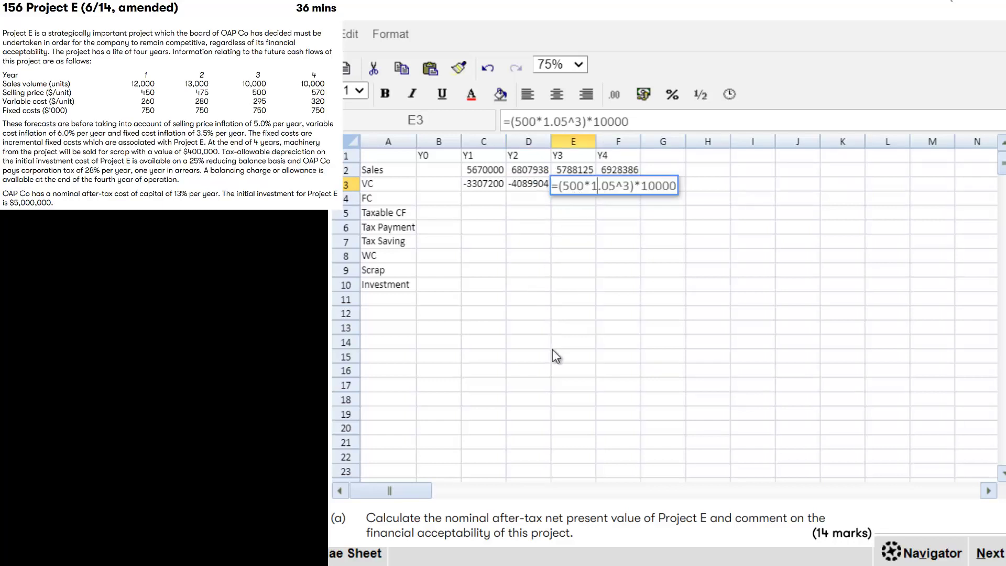
{"action": "key", "text": "Left"}
{"action": "key", "text": "Left"}
{"action": "key", "text": "BackSpace"}
{"action": "key", "text": "BackSpace"}
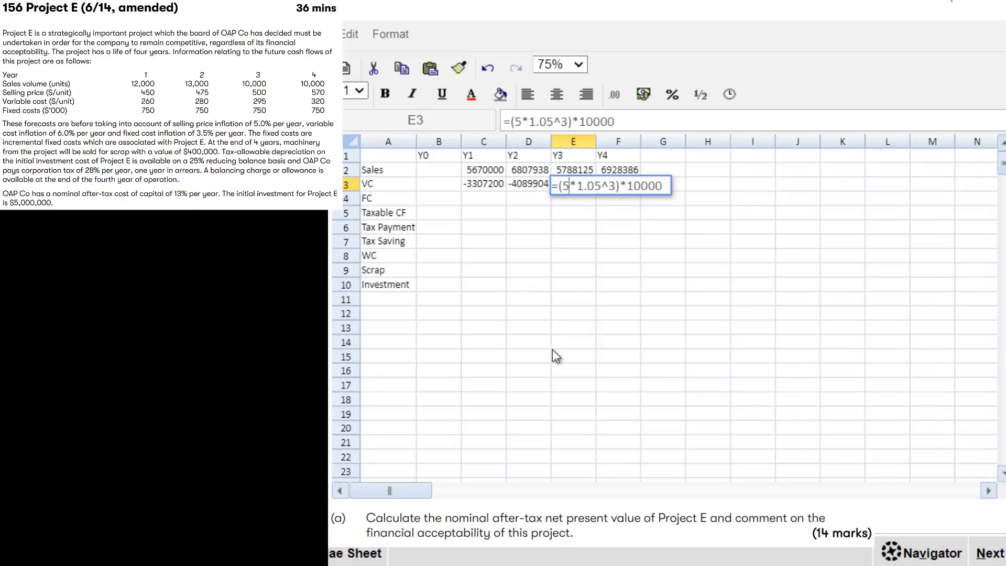
{"action": "key", "text": "BackSpace"}
{"action": "type", "text": "-295"}
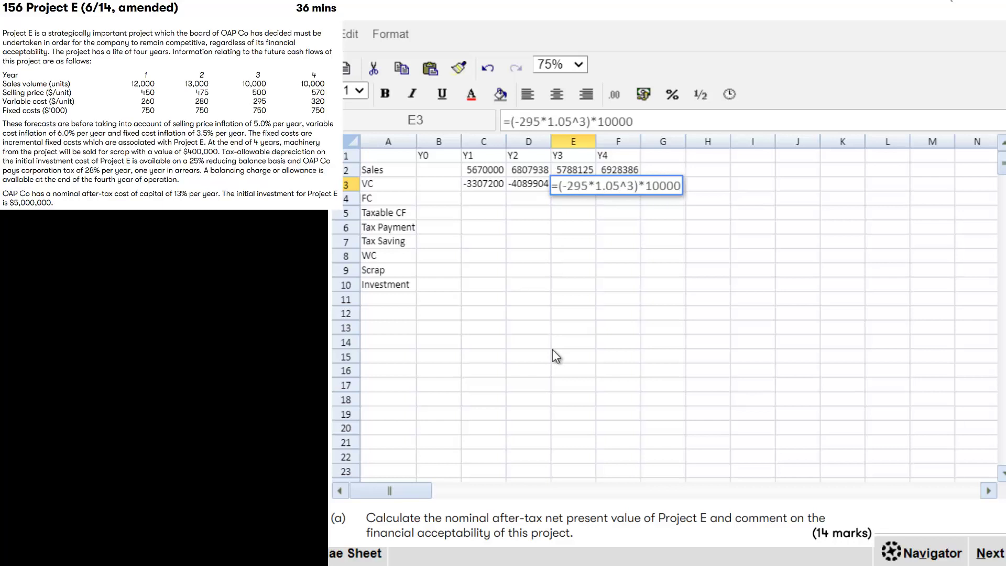
{"action": "key", "text": "Right"}
{"action": "key", "text": "Right"}
{"action": "key", "text": "Right"}
{"action": "key", "text": "Right"}
{"action": "key", "text": "BackSpace"}
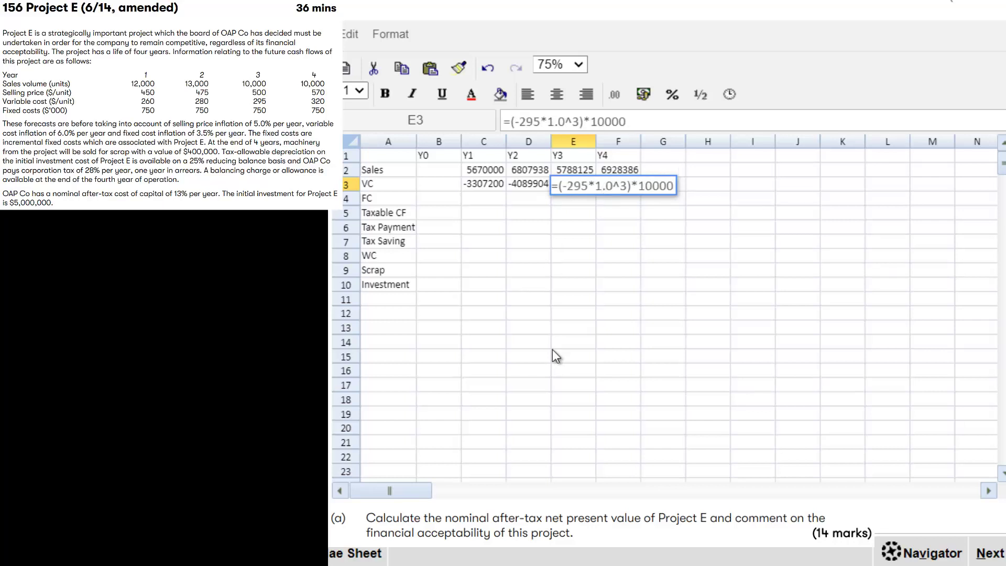
{"action": "type", "text": "6"}
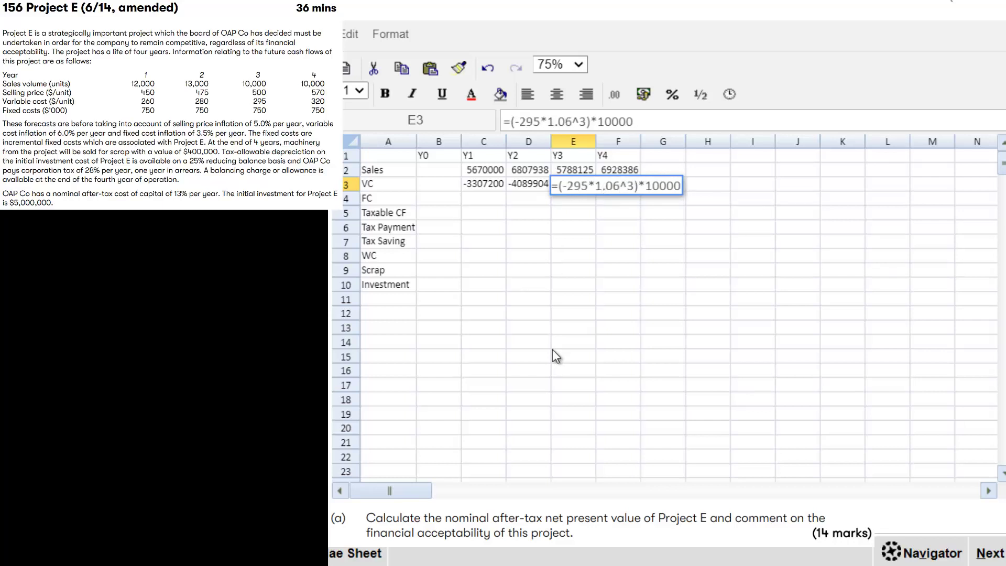
{"action": "key", "text": "Return"}
{"action": "key", "text": "Up"}
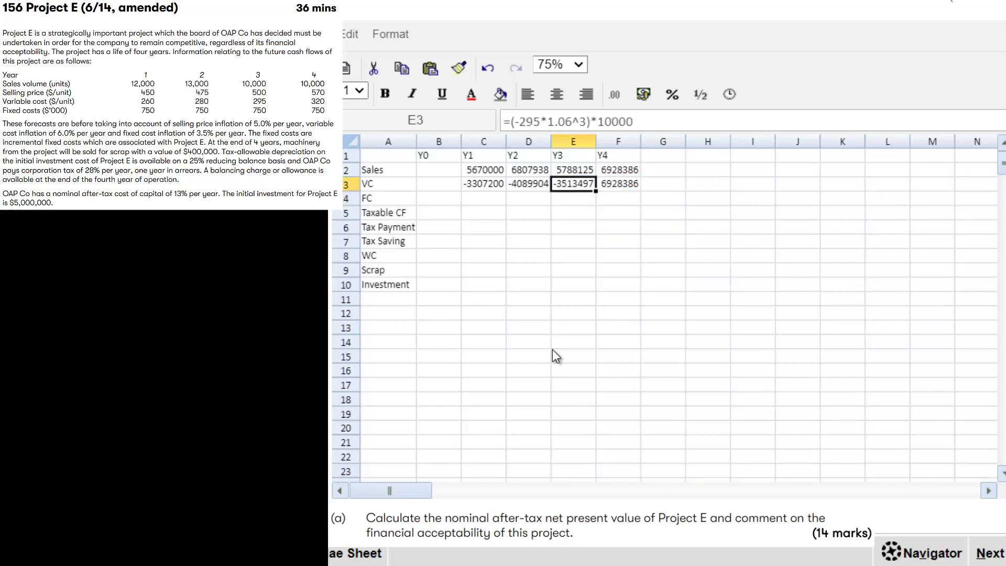
{"action": "key", "text": "Right"}
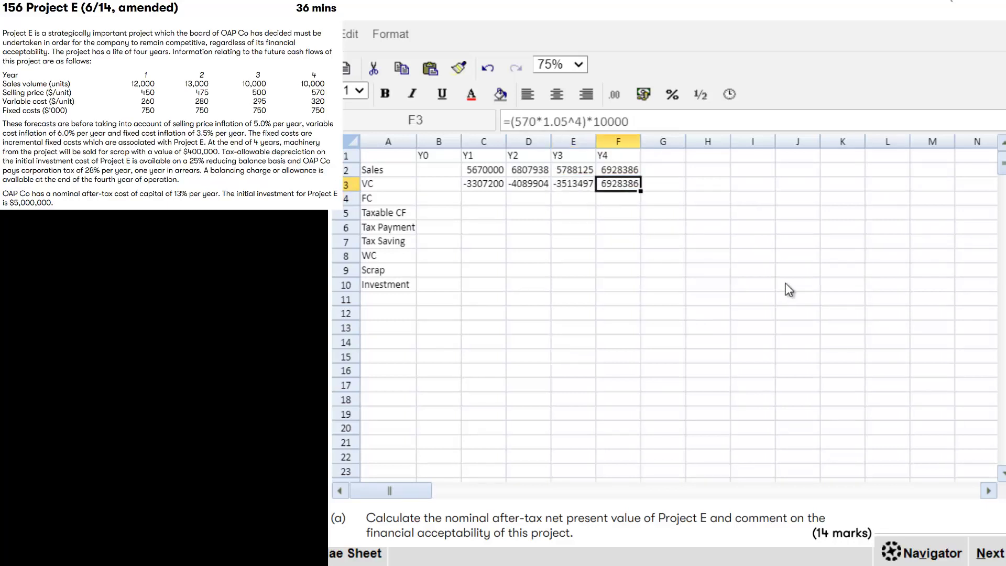
- Change the Y4 variable cost formula in F3 to =(-320*1.06^4)*10000
{"action": "double_click", "coordinate": [608, 184]}
{"action": "key", "text": "Left"}
{"action": "key", "text": "Left"}
{"action": "key", "text": "Left"}
{"action": "key", "text": "Left"}
{"action": "key", "text": "Left"}
{"action": "key", "text": "Left"}
{"action": "key", "text": "Left"}
{"action": "key", "text": "Left"}
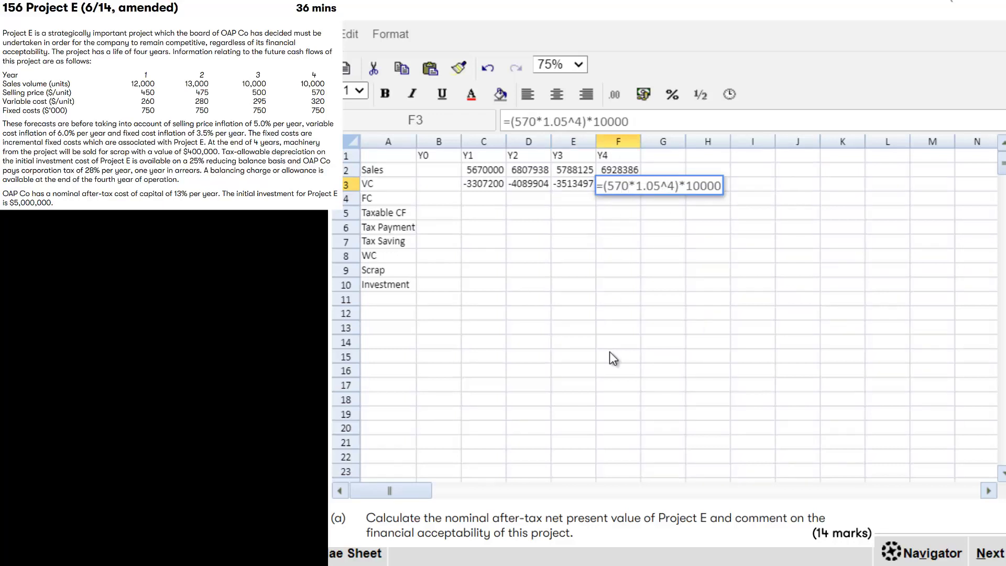
{"action": "key", "text": "BackSpace"}
{"action": "key", "text": "Delete"}
{"action": "key", "text": "BackSpace"}
{"action": "type", "text": "-320"}
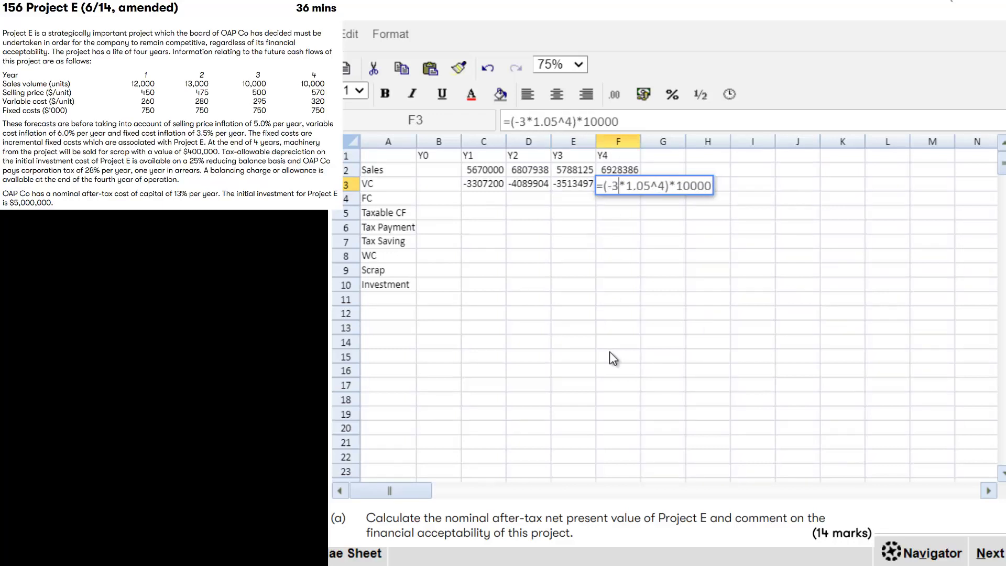
{"action": "key", "text": "Right"}
{"action": "key", "text": "Right"}
{"action": "key", "text": "Right"}
{"action": "key", "text": "Right"}
{"action": "key", "text": "Right"}
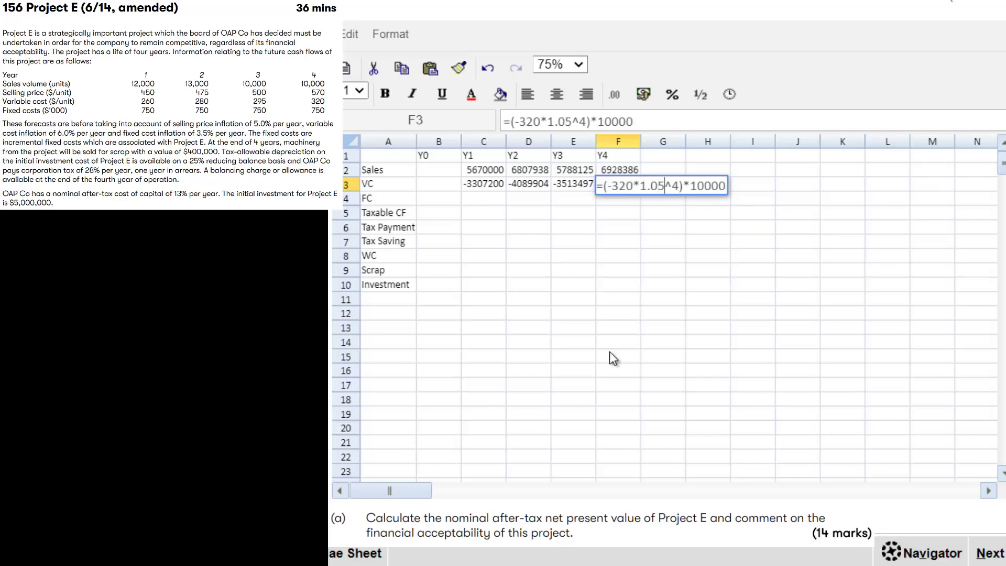
{"action": "key", "text": "BackSpace"}
{"action": "type", "text": "6"}
{"action": "key", "text": "Return"}
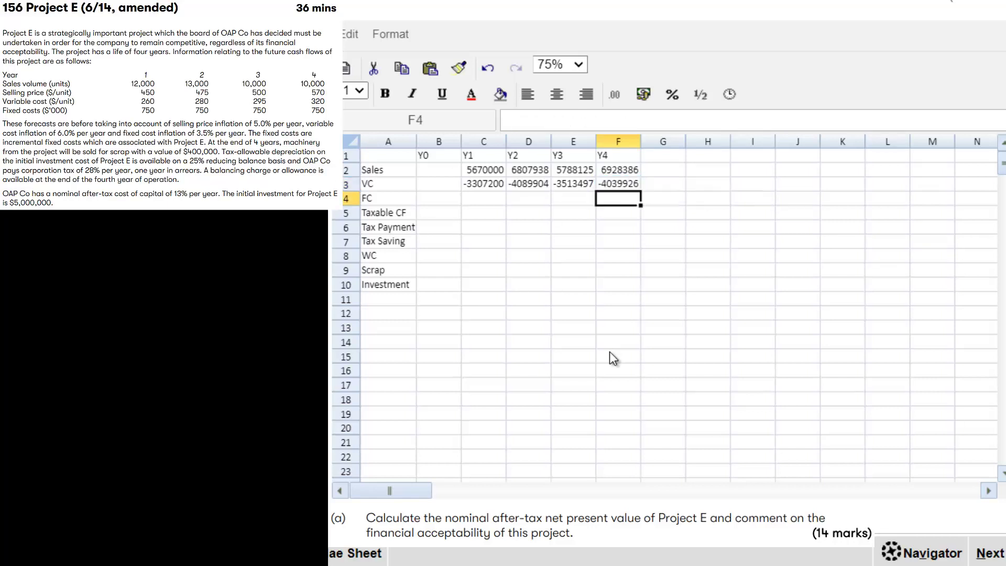
- Check the Y3 variable cost formula in E3 without changing it
{"action": "left_click", "coordinate": [579, 183]}
{"action": "double_click", "coordinate": [580, 184]}
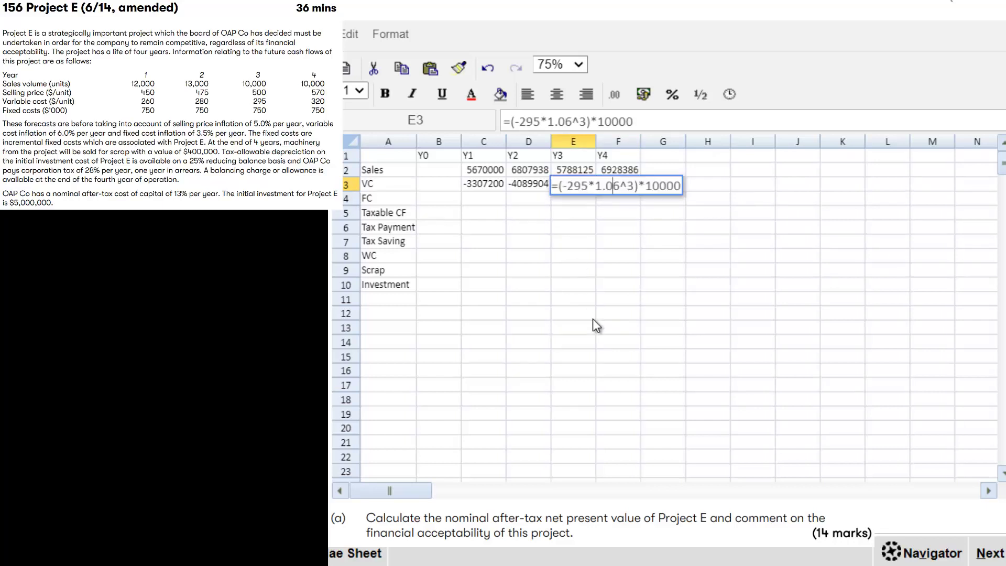
{"action": "key", "text": "Escape"}
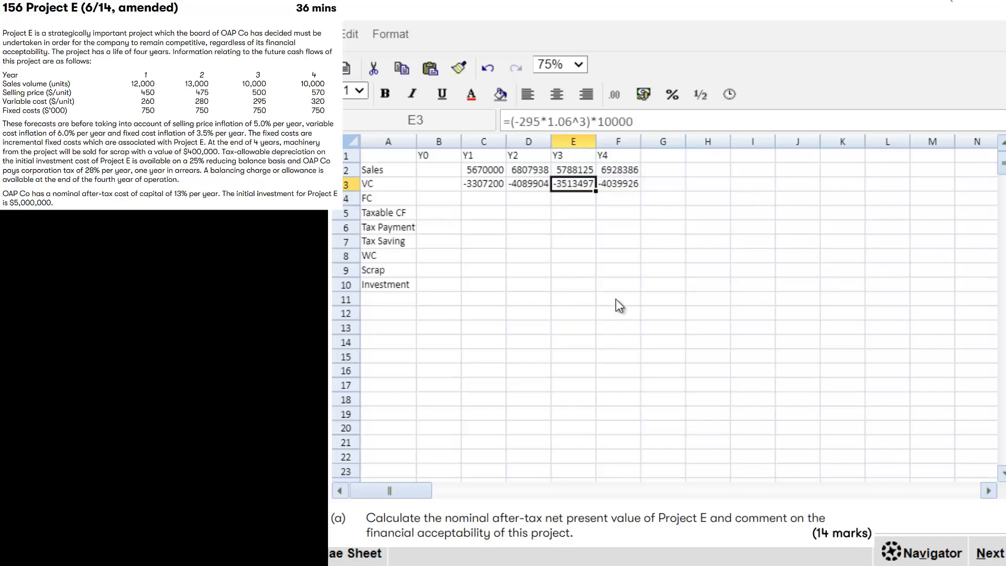
- Enter the Y1 fixed cost formula =-750000*1.035^1 in C4
{"action": "left_click", "coordinate": [484, 200]}
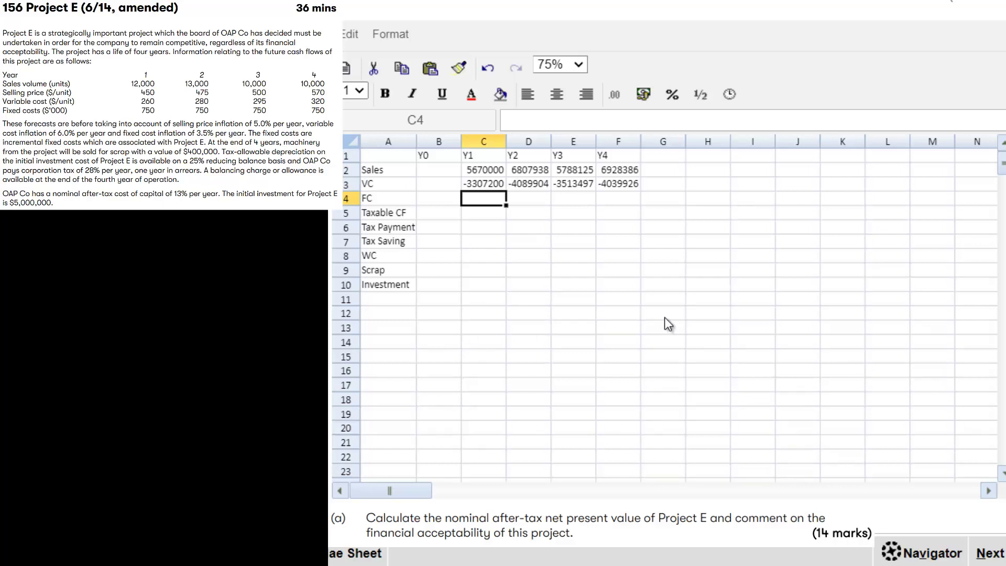
{"action": "type", "text": "=-"}
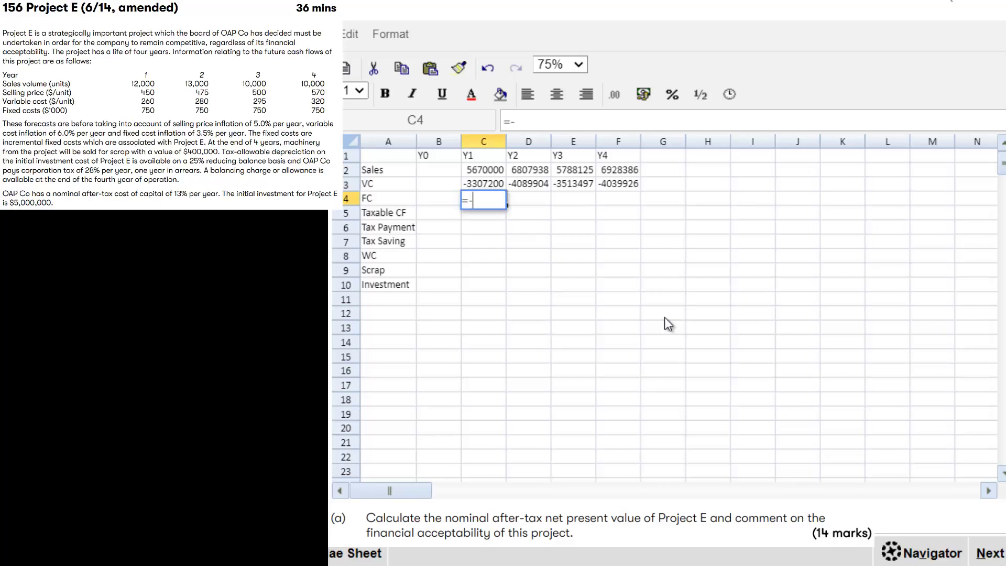
{"action": "type", "text": "750000"}
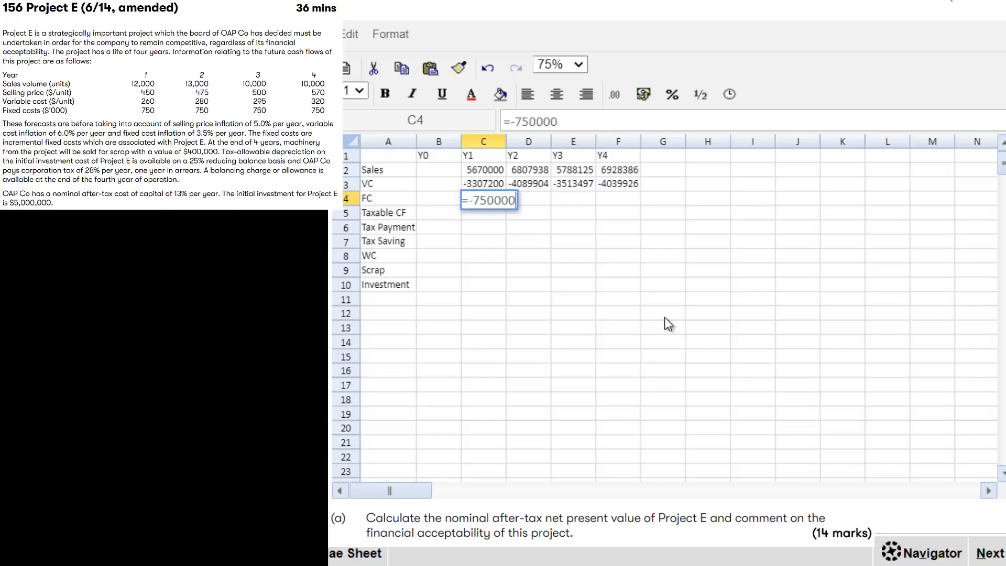
{"action": "type", "text": "*1."}
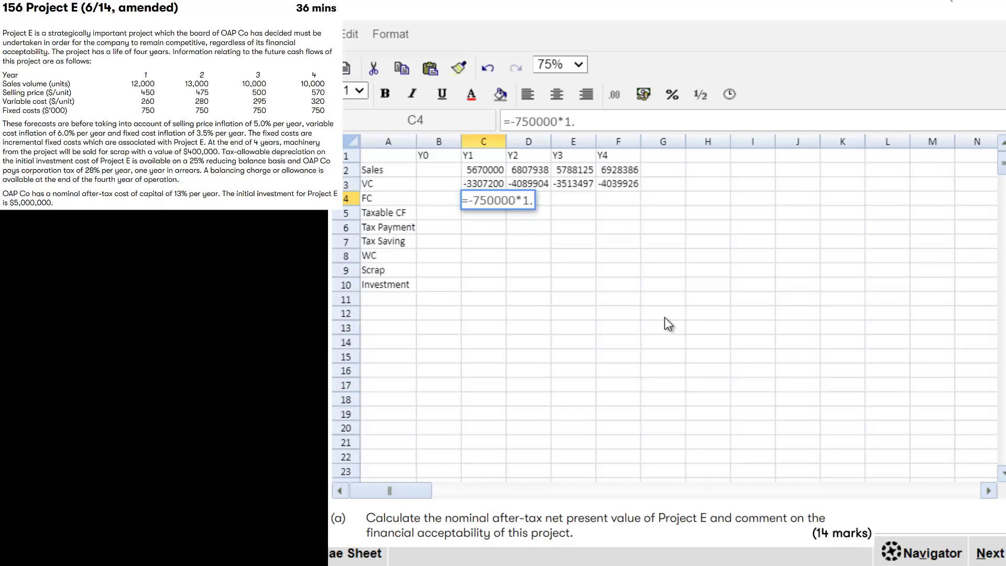
{"action": "type", "text": "035"}
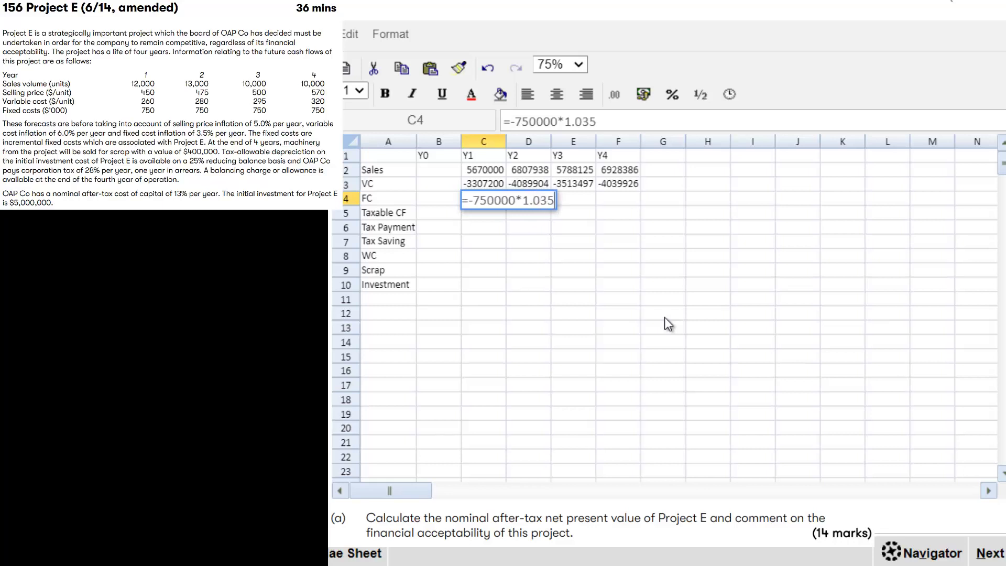
{"action": "type", "text": "*1"}
{"action": "key", "text": "Return"}
- Copy the Y1 fixed cost formula from C4 into D4, E4 and F4
{"action": "key", "text": "Up"}
{"action": "key", "text": "ctrl+c"}
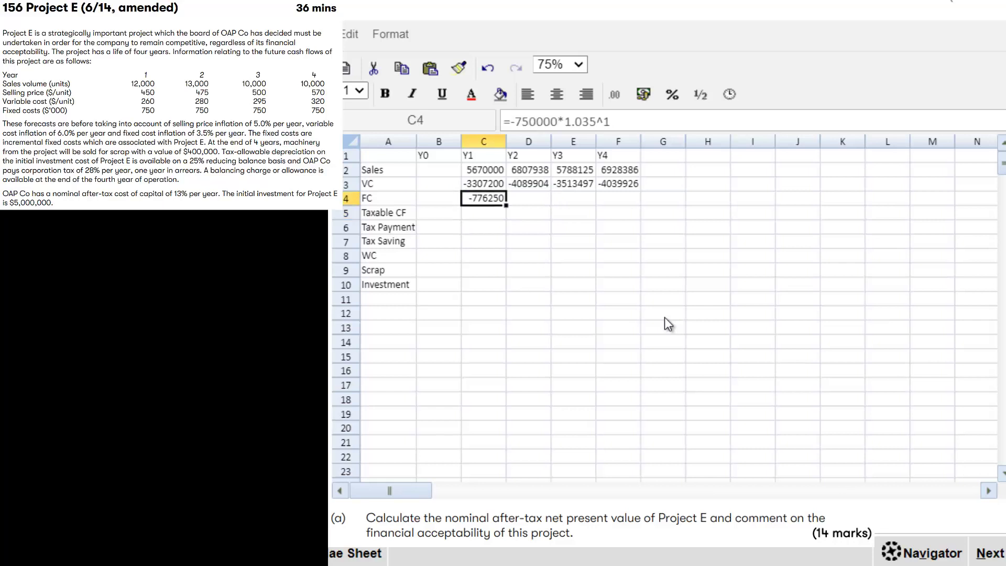
{"action": "key", "text": "Right"}
{"action": "key", "text": "ctrl+v"}
{"action": "key", "text": "Right"}
{"action": "key", "text": "ctrl+v"}
{"action": "key", "text": "Right"}
{"action": "key", "text": "ctrl+v"}
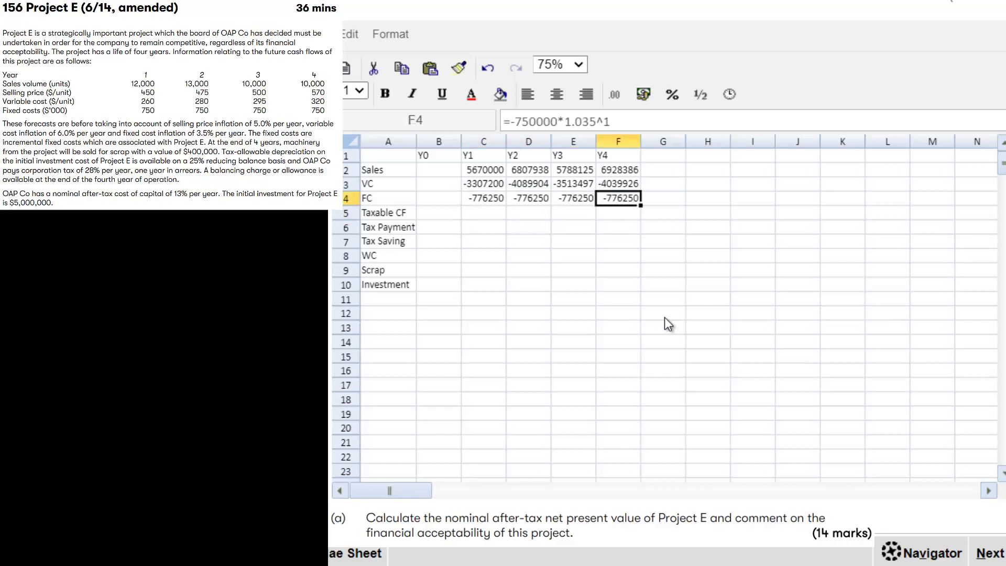
- Change the Y2 fixed cost formula in D4 to =-750000*1.035^2
{"action": "key", "text": "Left"}
{"action": "key", "text": "Left"}
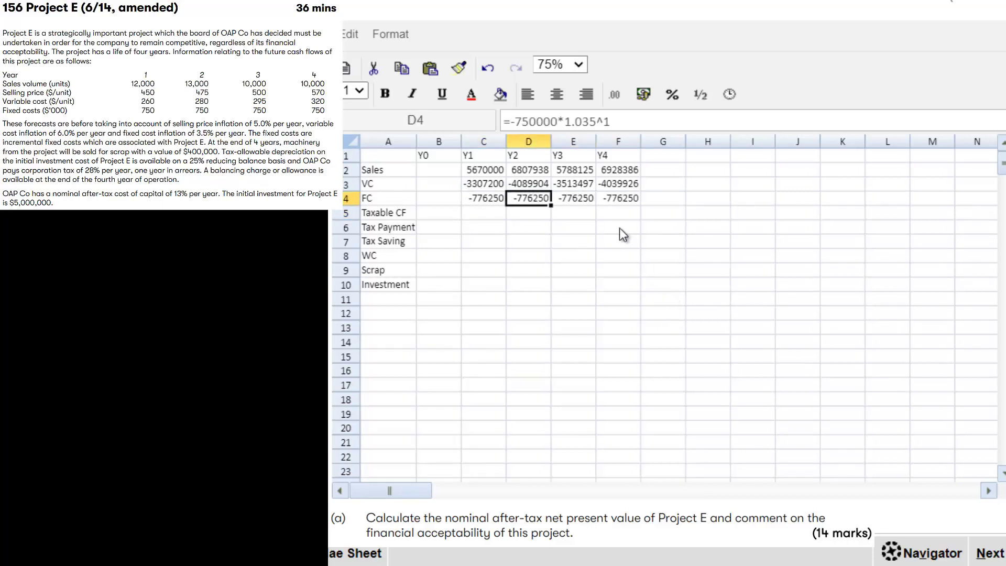
{"action": "double_click", "coordinate": [541, 202]}
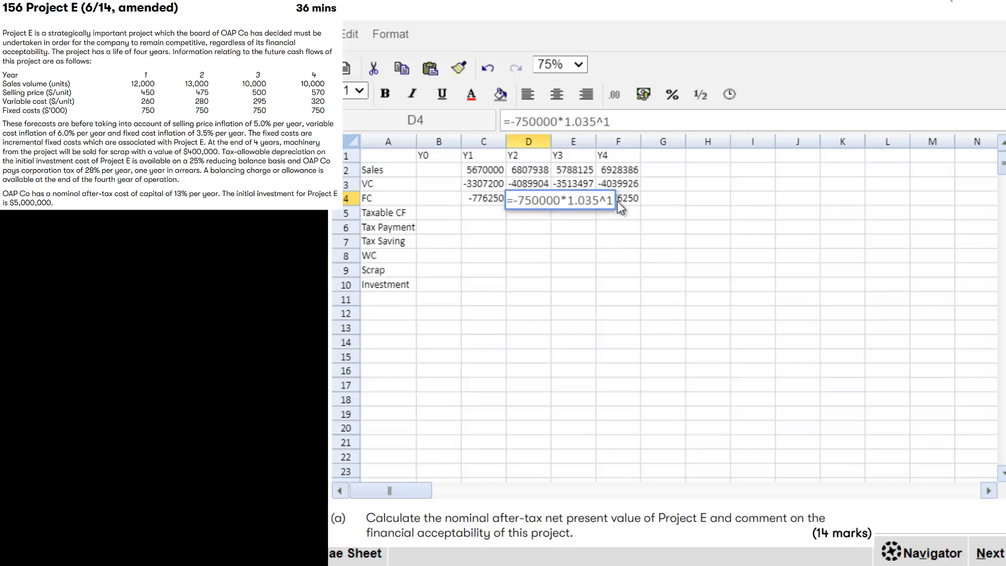
{"action": "key", "text": "BackSpace"}
{"action": "type", "text": "2"}
{"action": "key", "text": "Tab"}
- Change the Y3 fixed cost formula in E4 to =-750000*1.035^3
{"action": "double_click", "coordinate": [584, 199]}
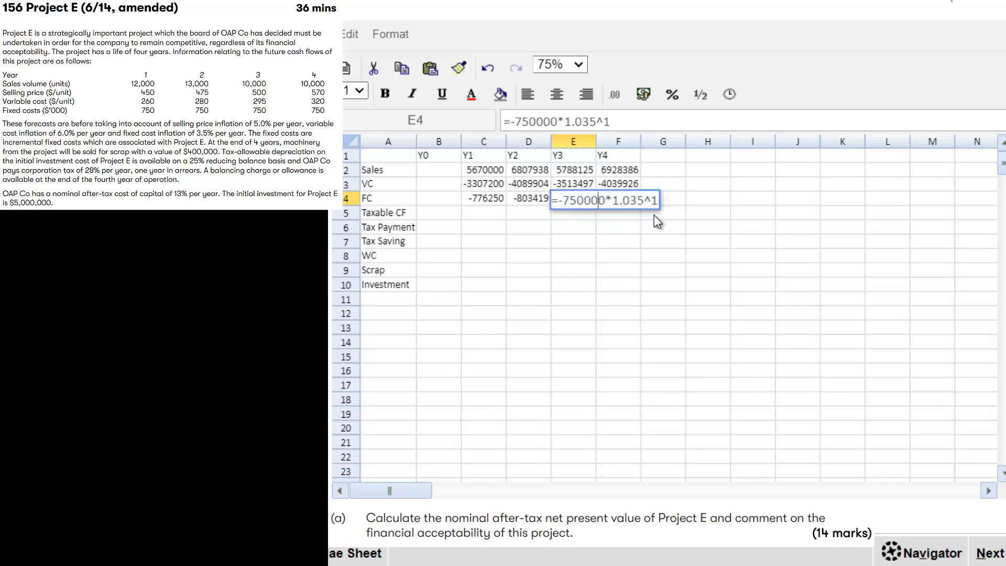
{"action": "left_click", "coordinate": [616, 121]}
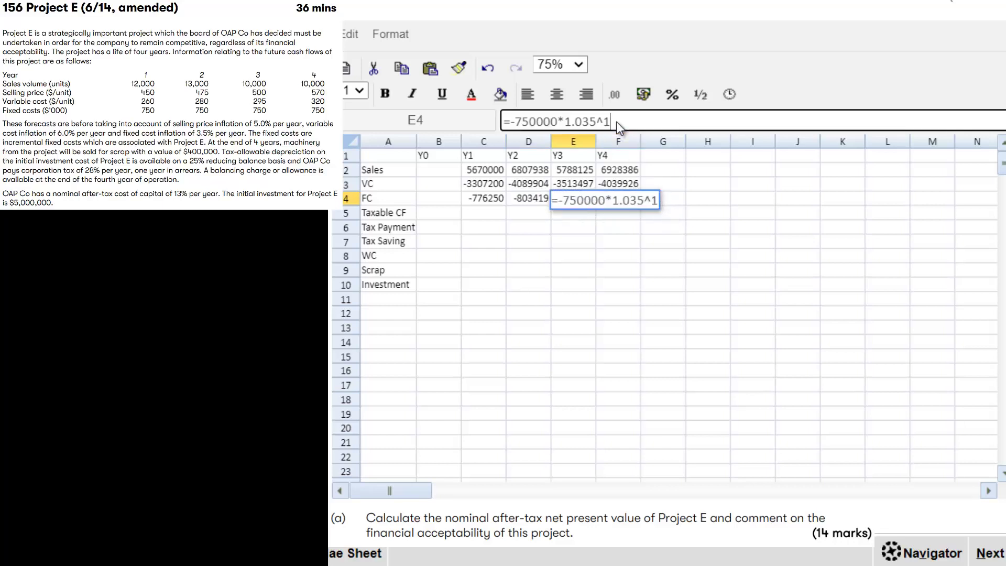
{"action": "key", "text": "BackSpace"}
{"action": "type", "text": "3"}
{"action": "key", "text": "Return"}
- Change the Y4 fixed cost formula in F4 to =-750000*1.035^4
{"action": "key", "text": "Up"}
{"action": "key", "text": "Right"}
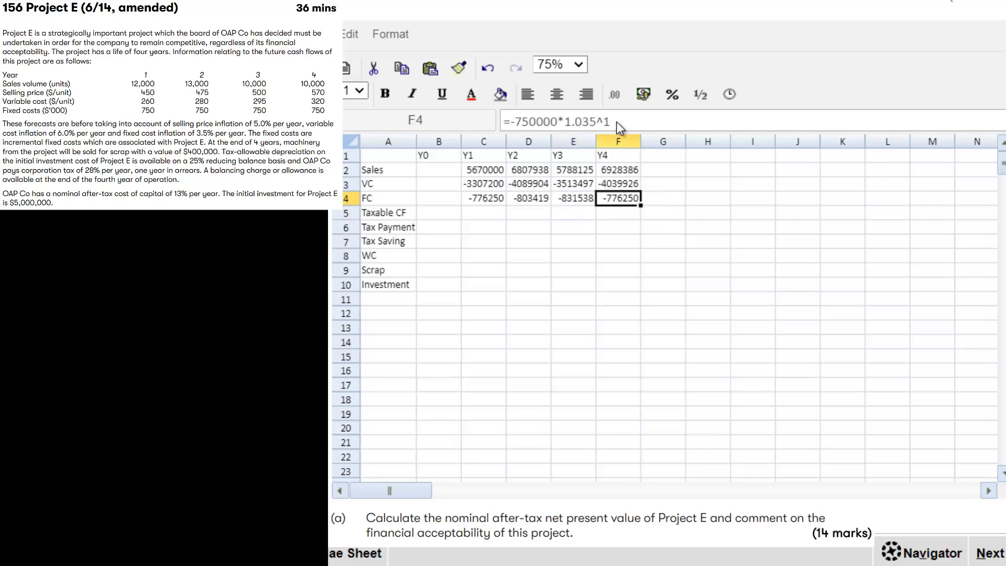
{"action": "key", "text": "F2"}
{"action": "key", "text": "BackSpace"}
{"action": "type", "text": "4"}
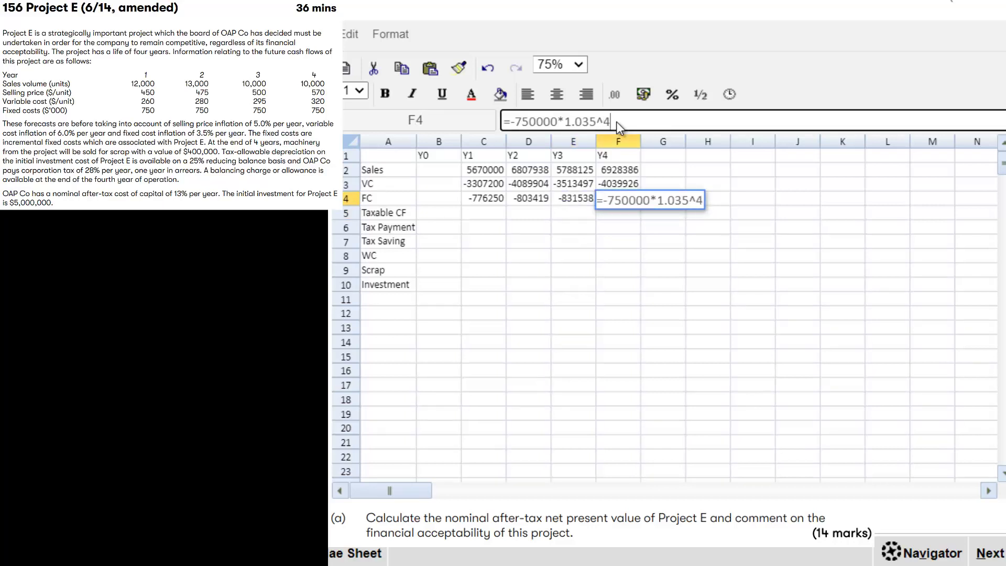
{"action": "key", "text": "Return"}
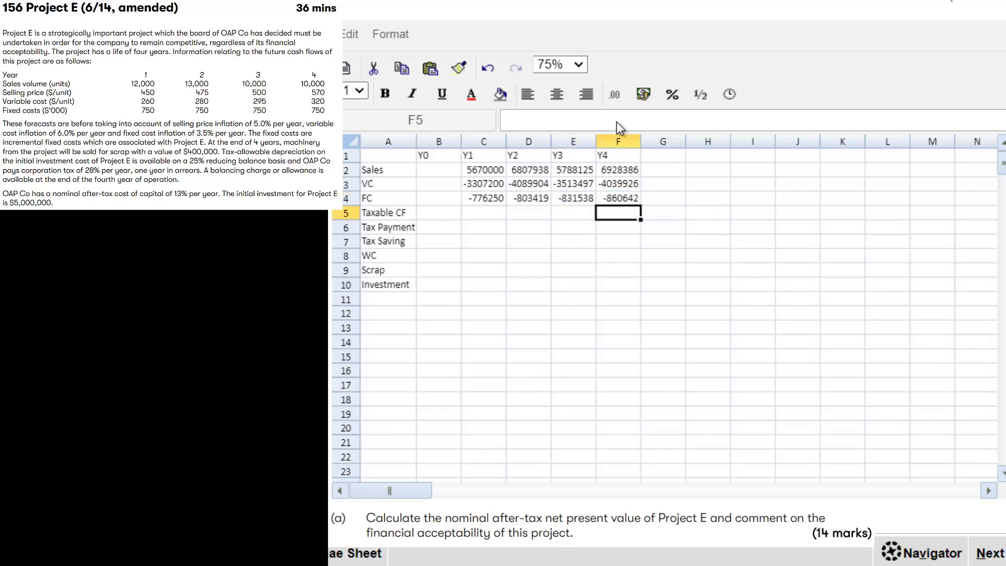
{"action": "key", "text": "Up"}
{"action": "key", "text": "Left"}
{"action": "key", "text": "Left"}
{"action": "key", "text": "Left"}
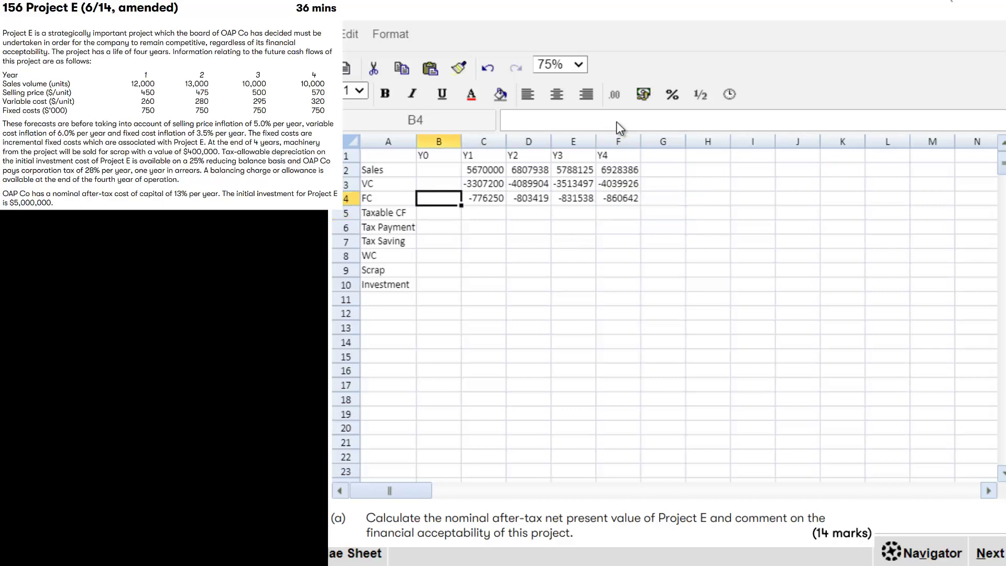
{"action": "key", "text": "shift+Right"}
{"action": "key", "text": "shift+Right"}
{"action": "key", "text": "shift+Right"}
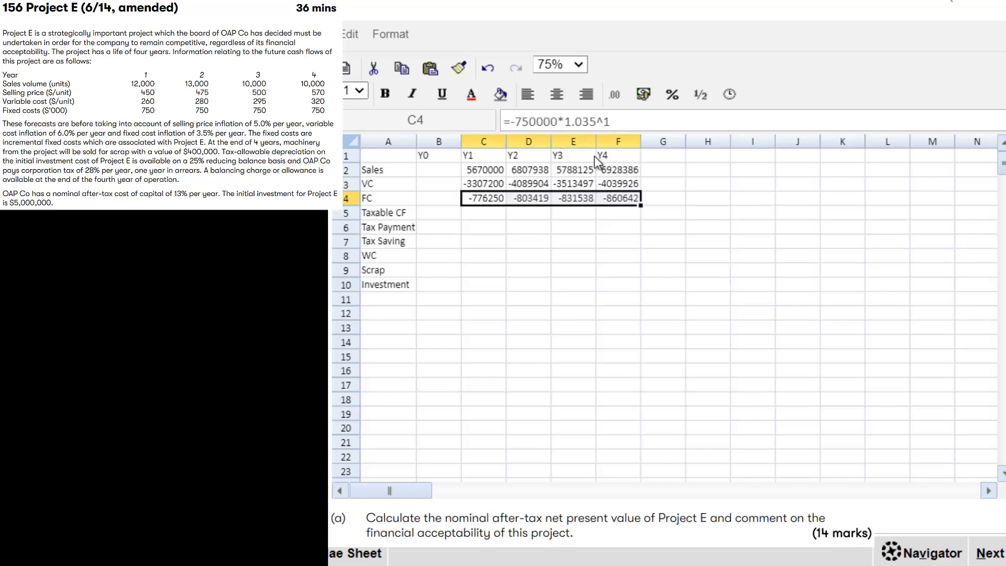
- Total the Y1 sales, variable costs and fixed costs in C5 with =SUM(C2:C4) as the taxable cash flow
{"action": "left_click", "coordinate": [478, 214]}
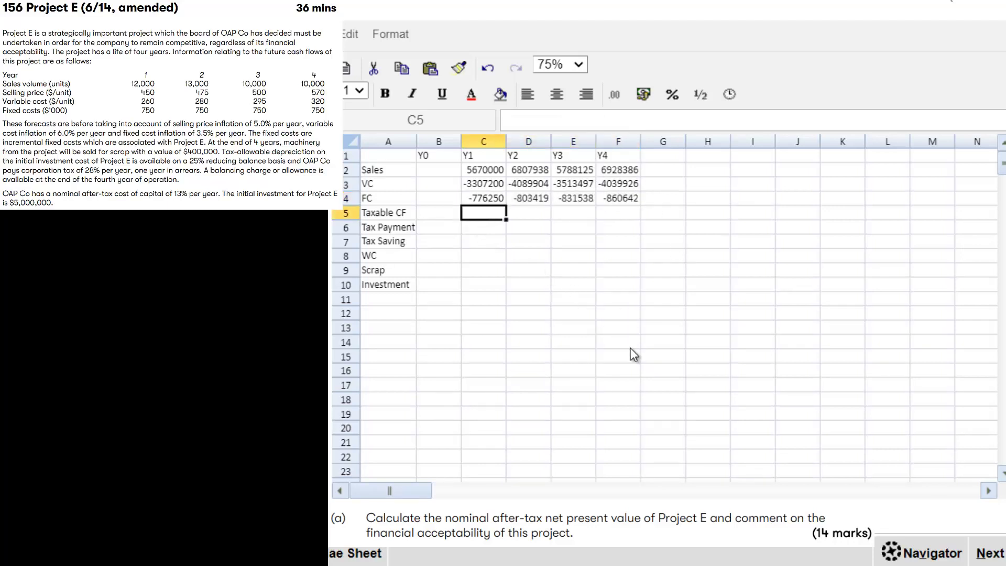
{"action": "type", "text": "=SUM"}
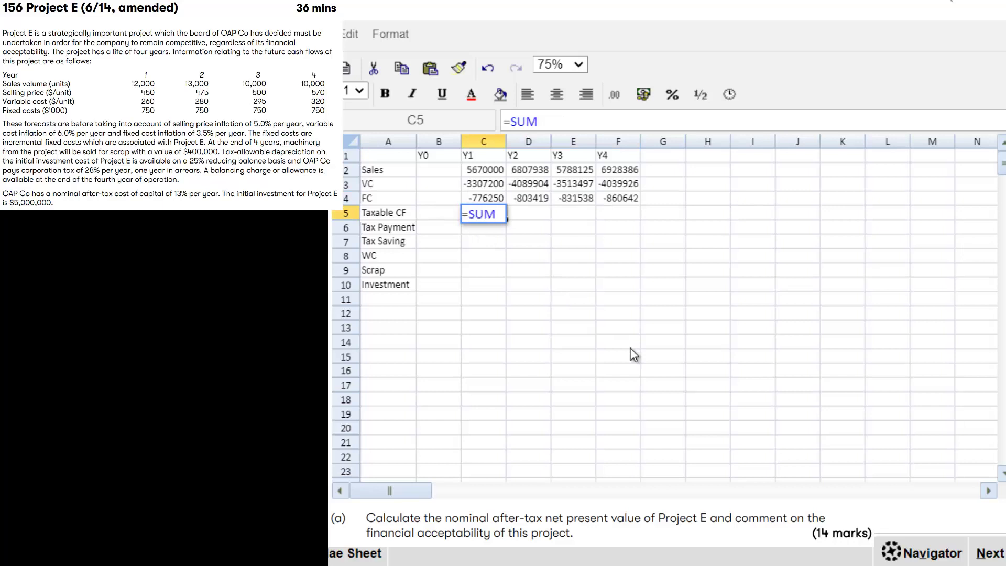
{"action": "type", "text": "("}
{"action": "key", "text": "Up"}
{"action": "key", "text": "Up"}
{"action": "key", "text": "shift+Up"}
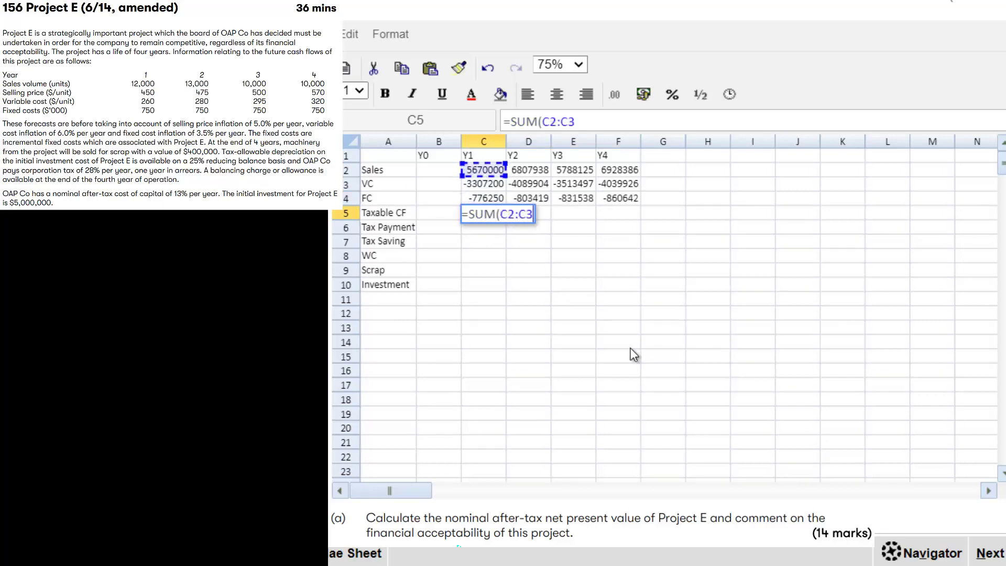
{"action": "key", "text": "shift+Down"}
{"action": "type", "text": ")"}
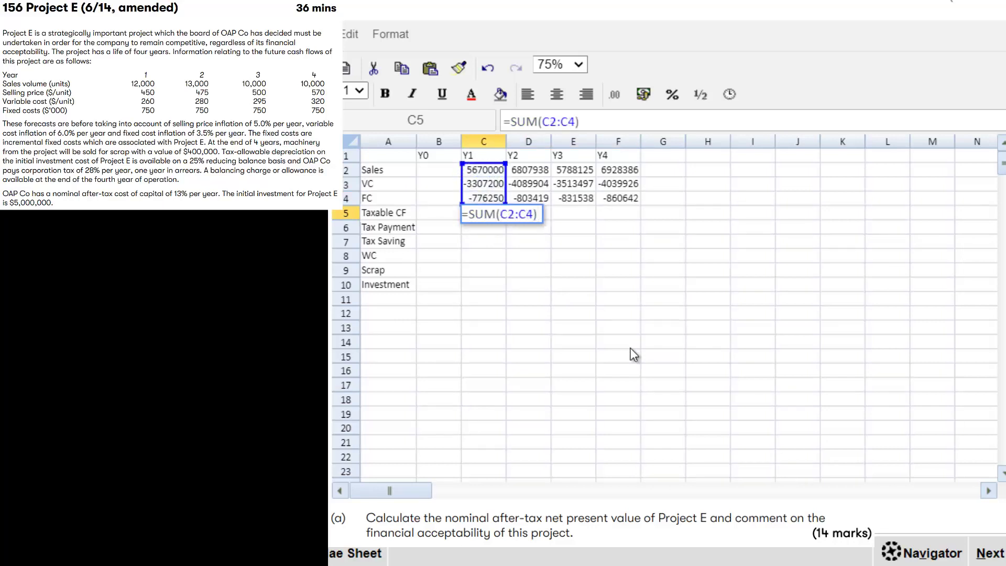
{"action": "key", "text": "Return"}
- Fill the taxable cash flow formula from C5 across to F5 for Y2 to Y4
{"action": "key", "text": "shift+Right"}
{"action": "key", "text": "shift+Right"}
{"action": "key", "text": "shift+Right"}
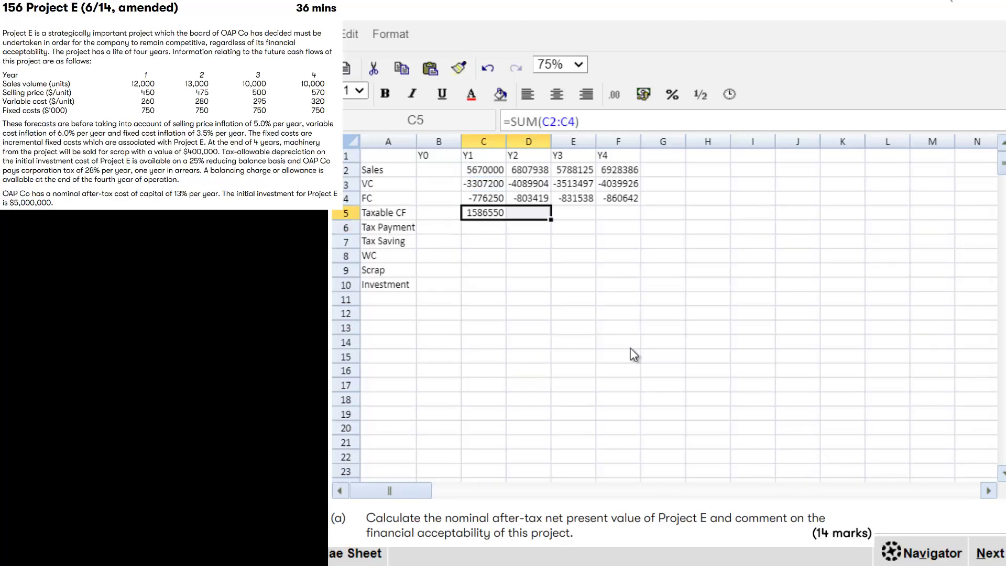
{"action": "key", "text": "ctrl+r"}
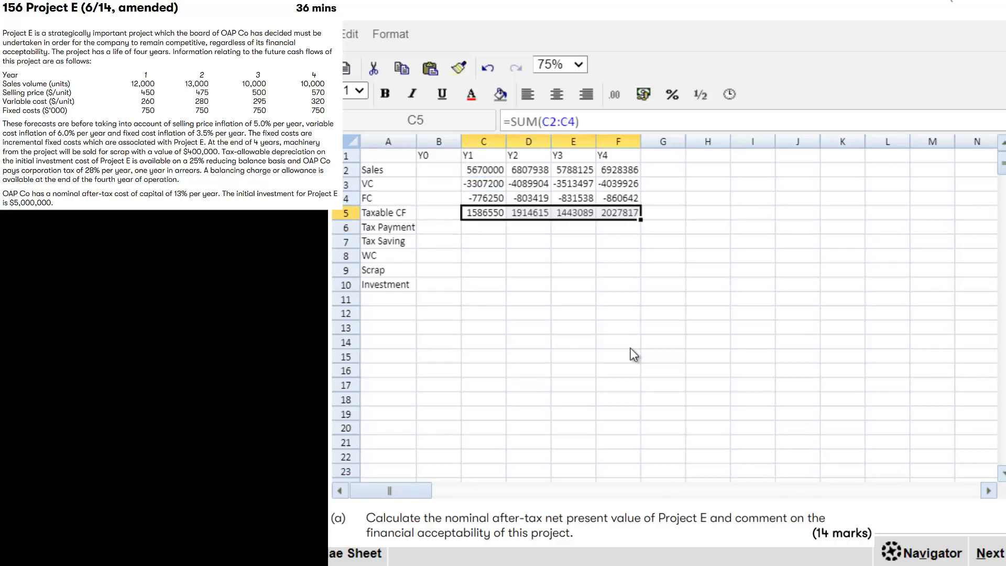
{"action": "key", "text": "Down"}
{"action": "key", "text": "Down"}
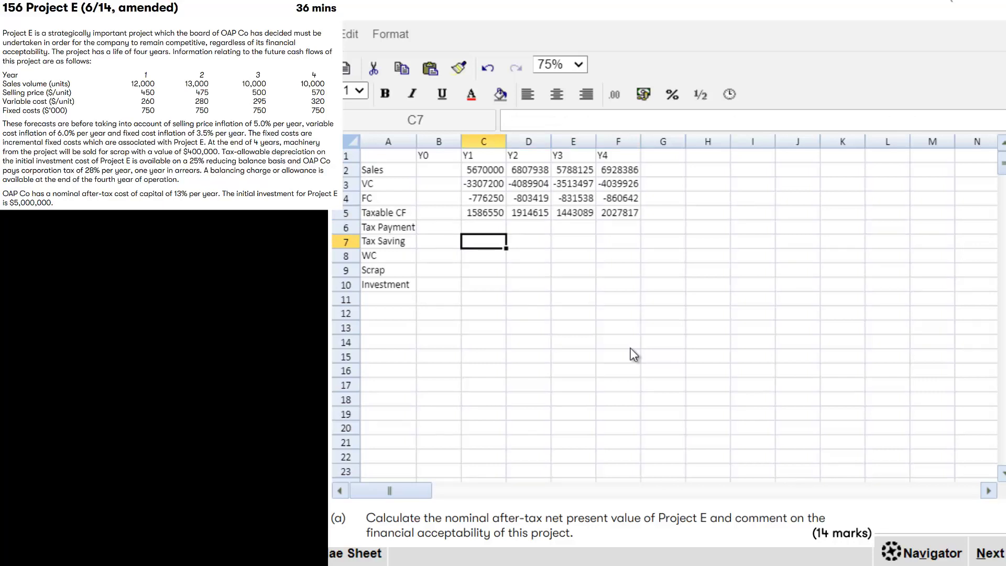
{"action": "key", "text": "Left"}
{"action": "key", "text": "Up"}
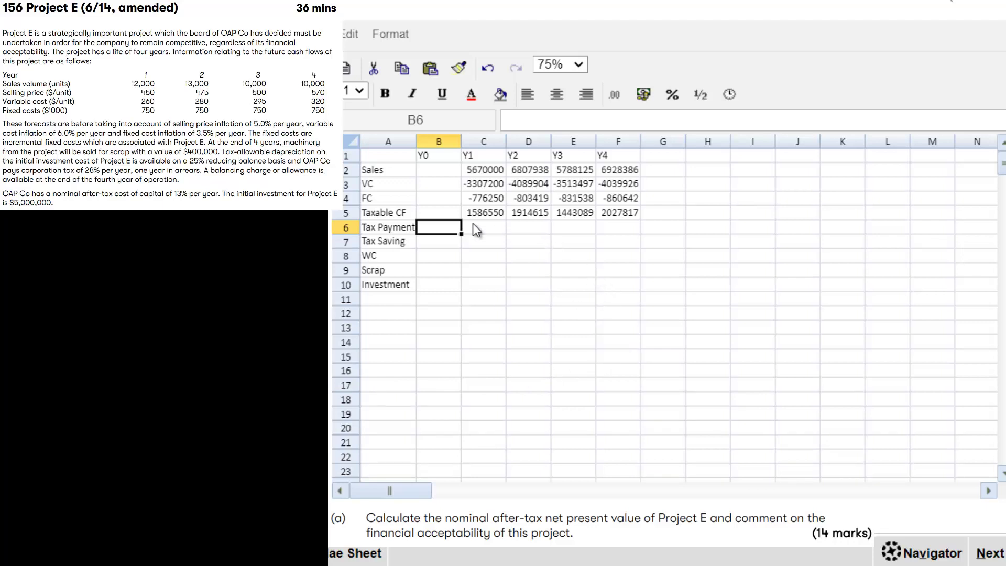
{"action": "left_click", "coordinate": [494, 210]}
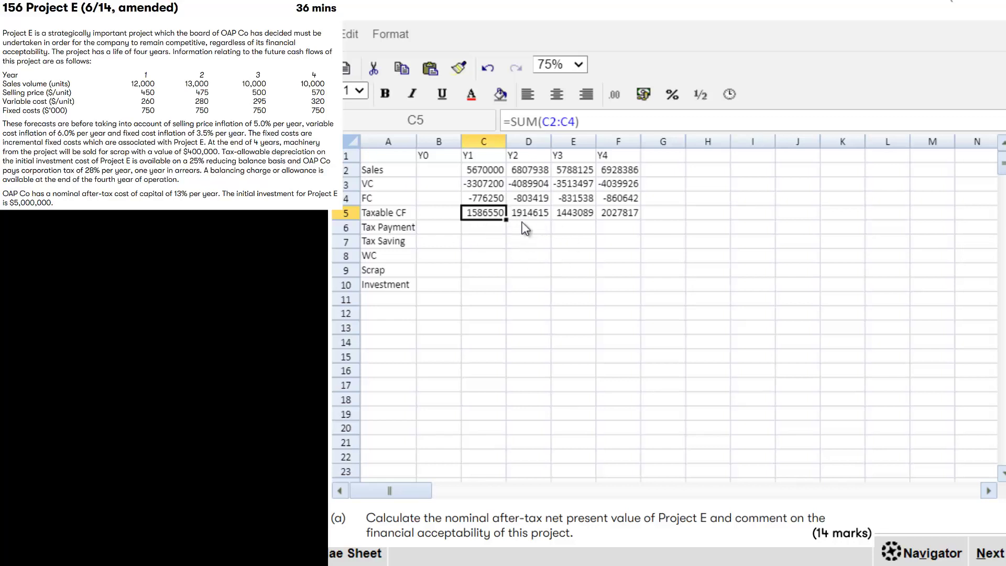
- Enter the Y2 tax payment formula =C5*-28% in D6, based on the Y1 taxable cash flow
{"action": "left_click", "coordinate": [527, 227]}
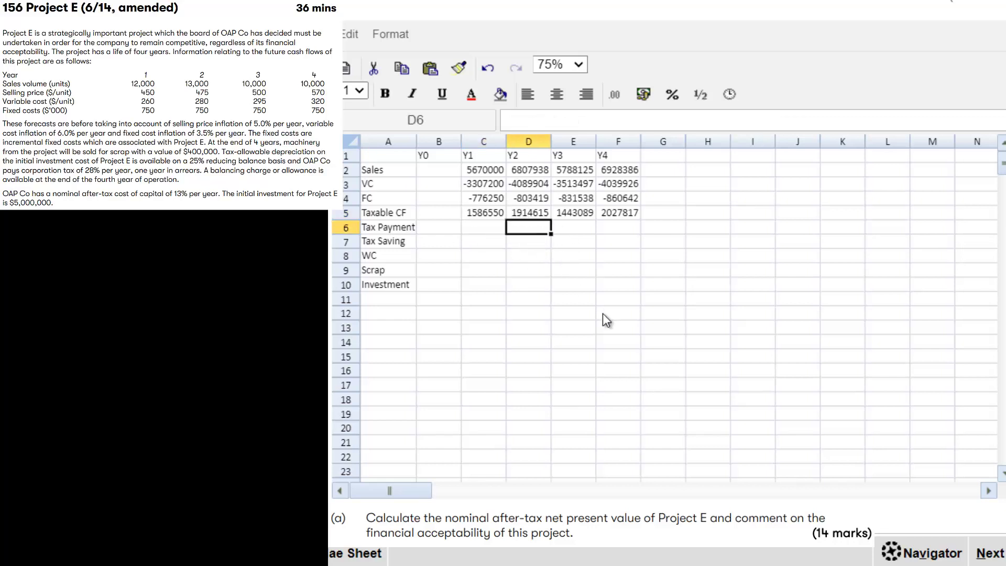
{"action": "type", "text": "="}
{"action": "key", "text": "Left"}
{"action": "key", "text": "Up"}
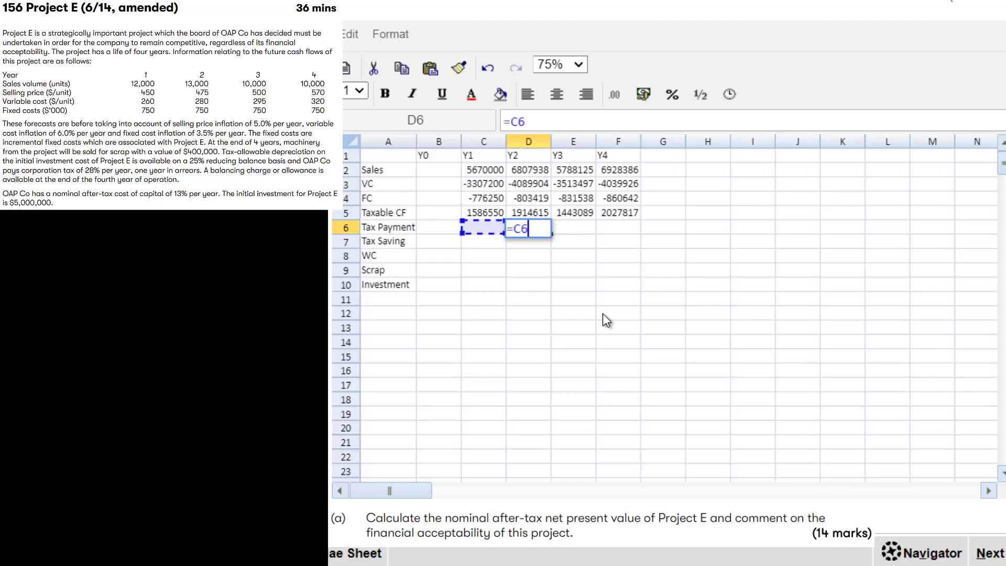
{"action": "type", "text": "*"}
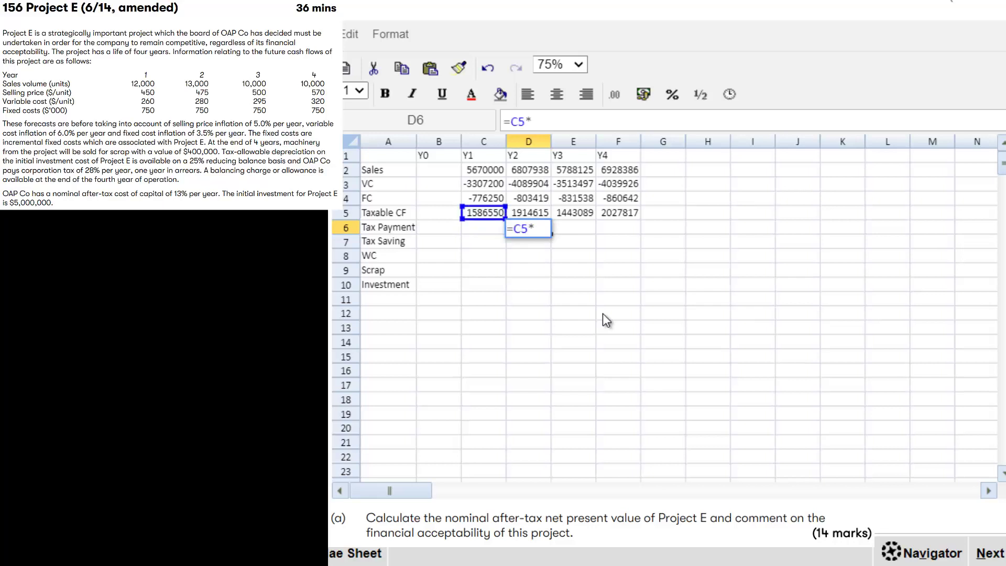
{"action": "type", "text": "-28%"}
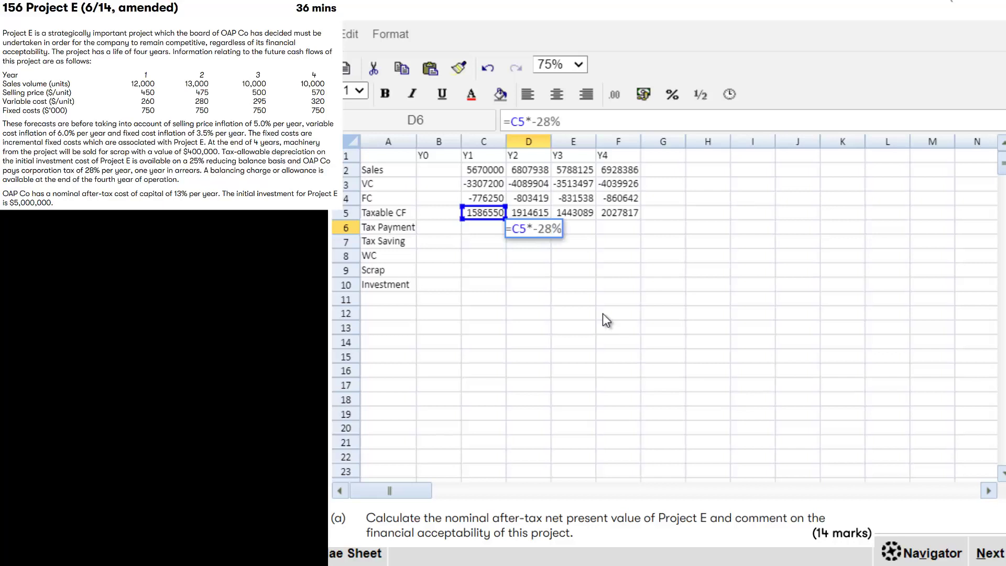
{"action": "key", "text": "Return"}
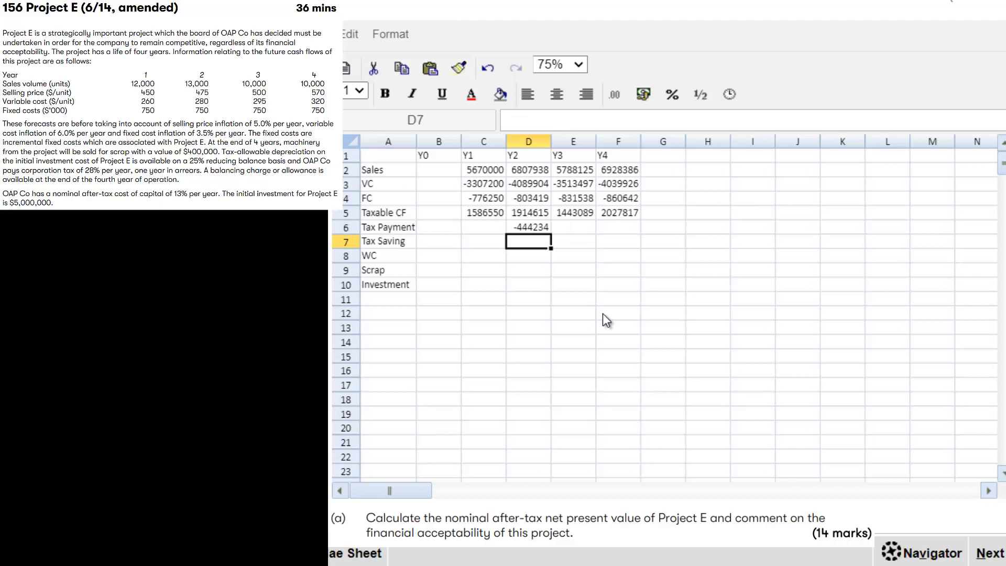
- Enter the Y3 tax payment formula =D5*-28% in E6, based on the Y2 taxable cash flow
{"action": "key", "text": "Up"}
{"action": "key", "text": "Right"}
{"action": "type", "text": "="}
{"action": "key", "text": "Left"}
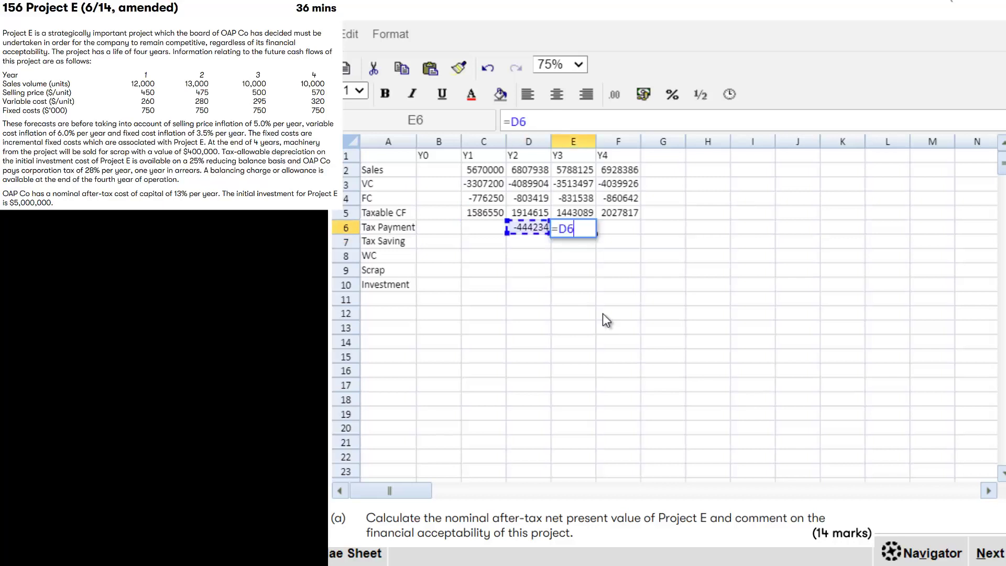
{"action": "key", "text": "Up"}
{"action": "type", "text": "*-"}
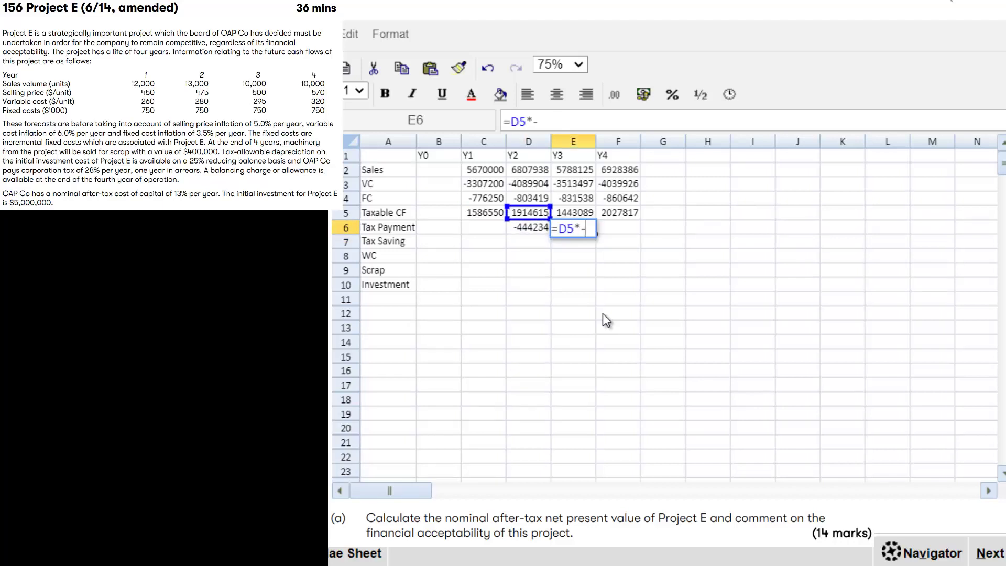
{"action": "type", "text": "28%"}
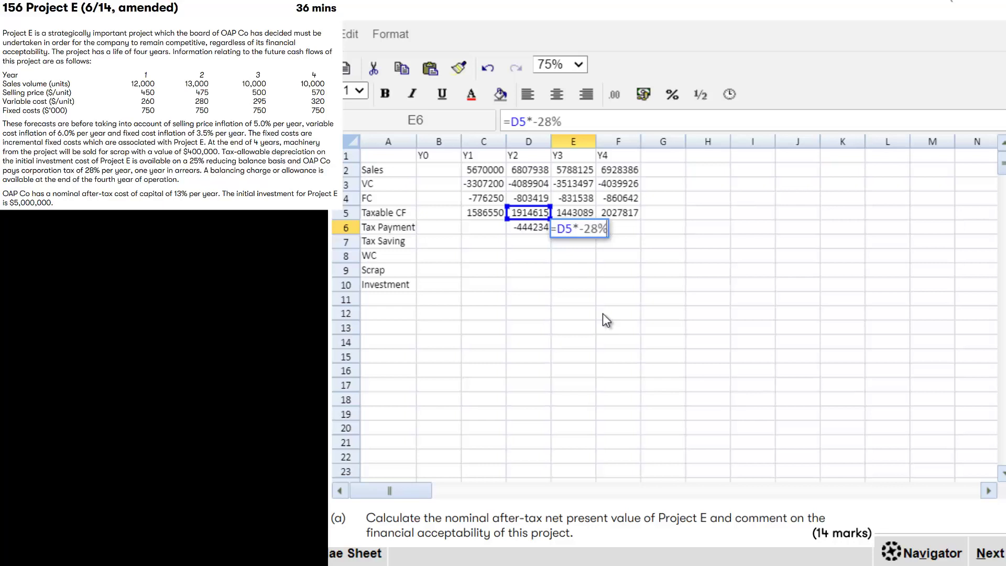
{"action": "key", "text": "Return"}
{"action": "key", "text": "Up"}
{"action": "key", "text": "Right"}
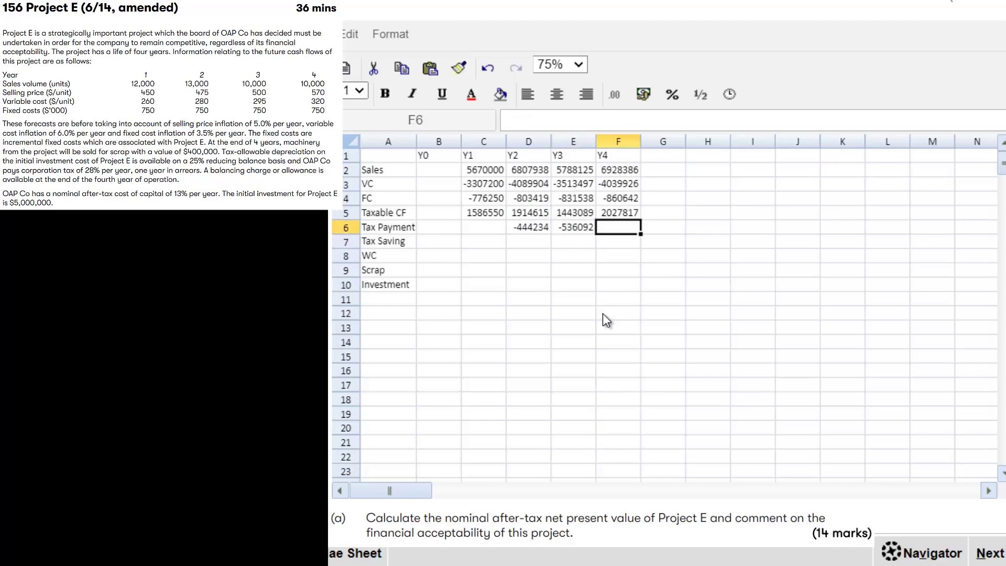
{"action": "type", "text": "="}
{"action": "key", "text": "Left"}
{"action": "key", "text": "Up"}
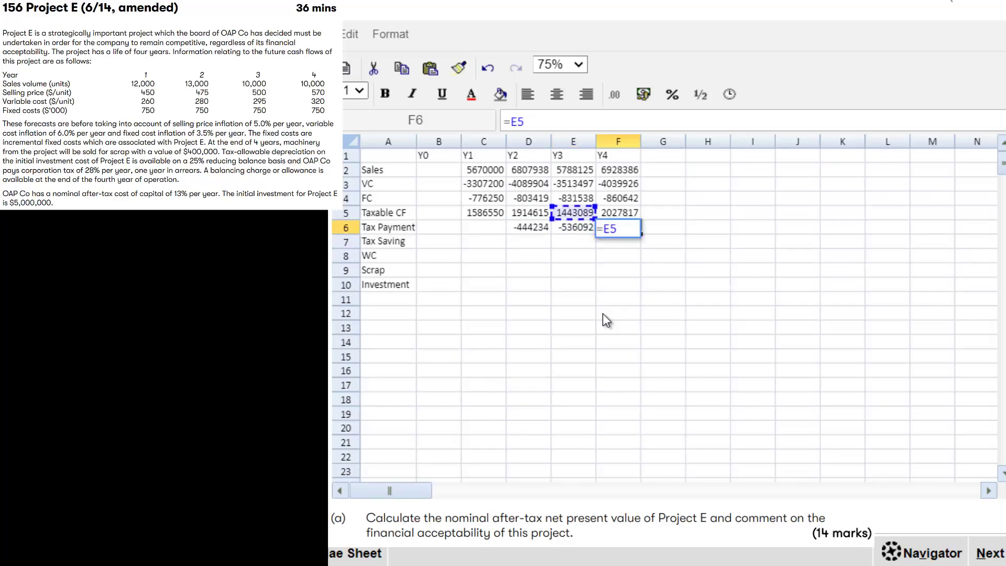
{"action": "type", "text": "-"}
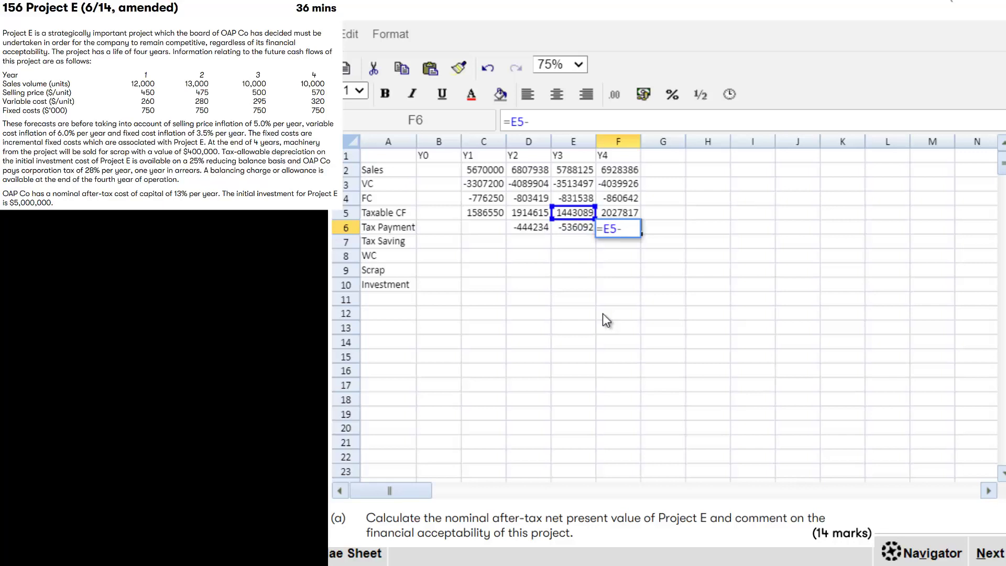
{"action": "key", "text": "Escape"}
{"action": "key", "text": "Left"}
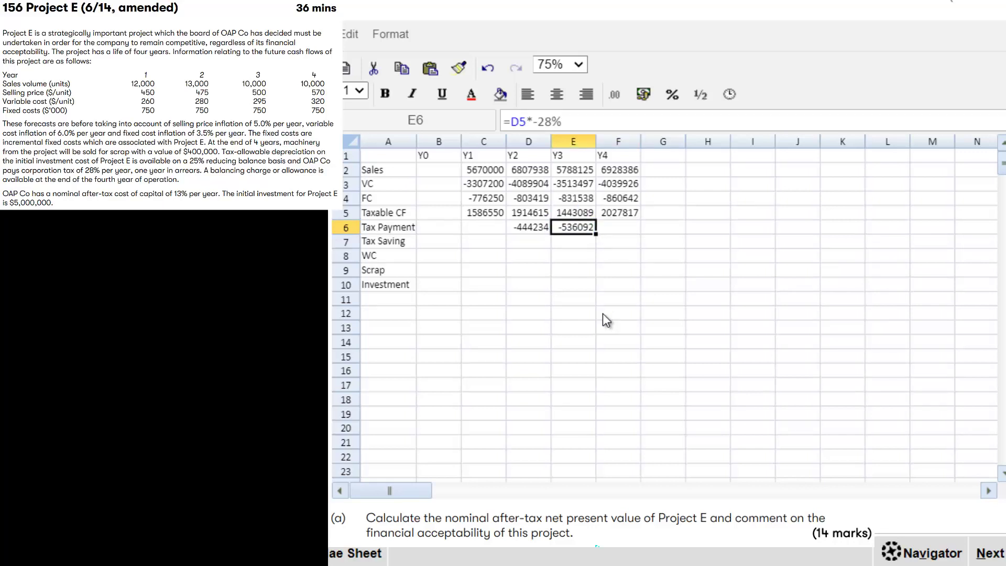
- Enter the Y4 tax payment formula =E5*-28% in F6, based on the Y3 taxable cash flow
{"action": "key", "text": "Right"}
{"action": "type", "text": "="}
{"action": "key", "text": "Left"}
{"action": "key", "text": "Up"}
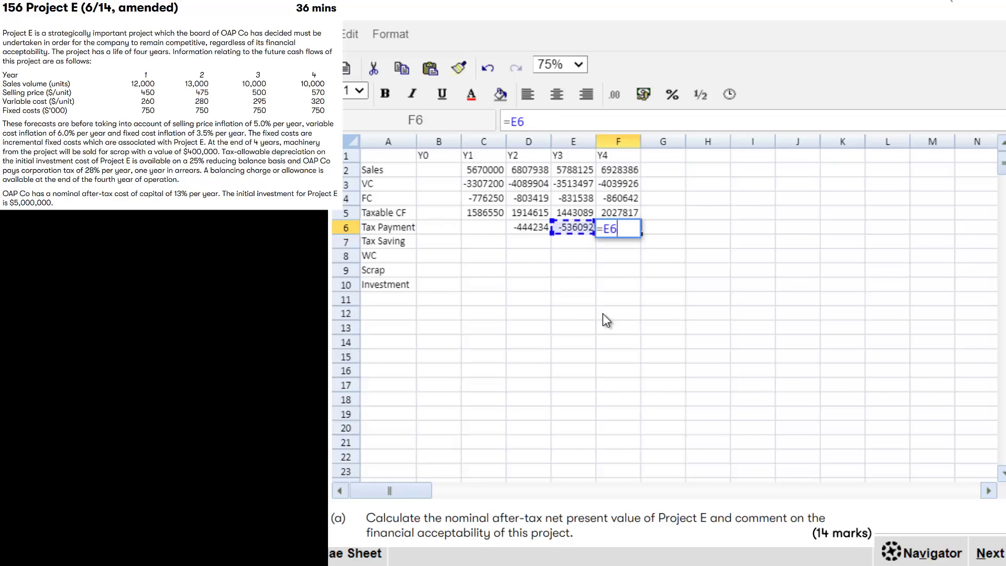
{"action": "type", "text": "*"}
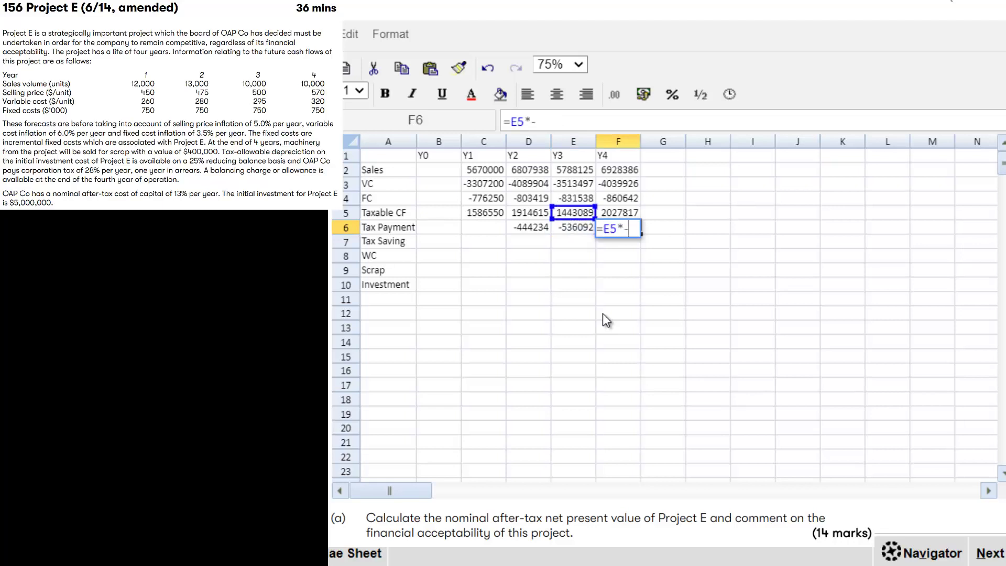
{"action": "type", "text": "-28%"}
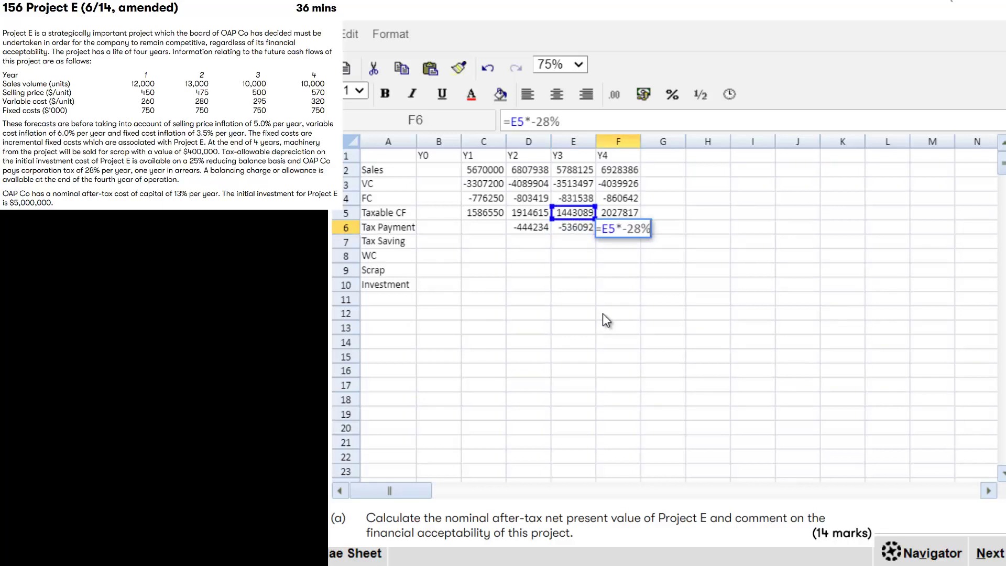
{"action": "key", "text": "Tab"}
- Enter the final tax payment formula =F5*-28% in G6, based on the Y4 taxable cash flow
{"action": "type", "text": "="}
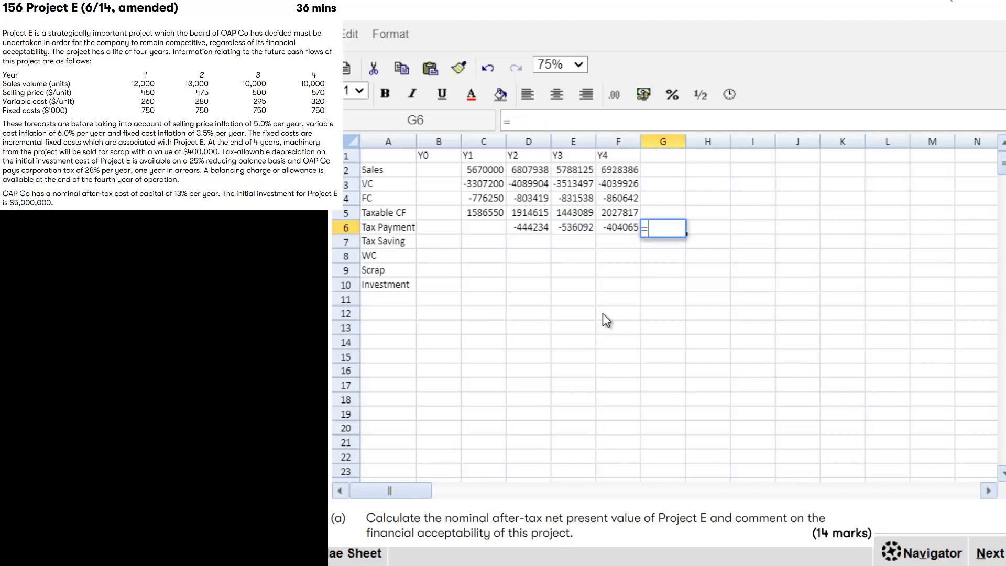
{"action": "key", "text": "Left"}
{"action": "key", "text": "Up"}
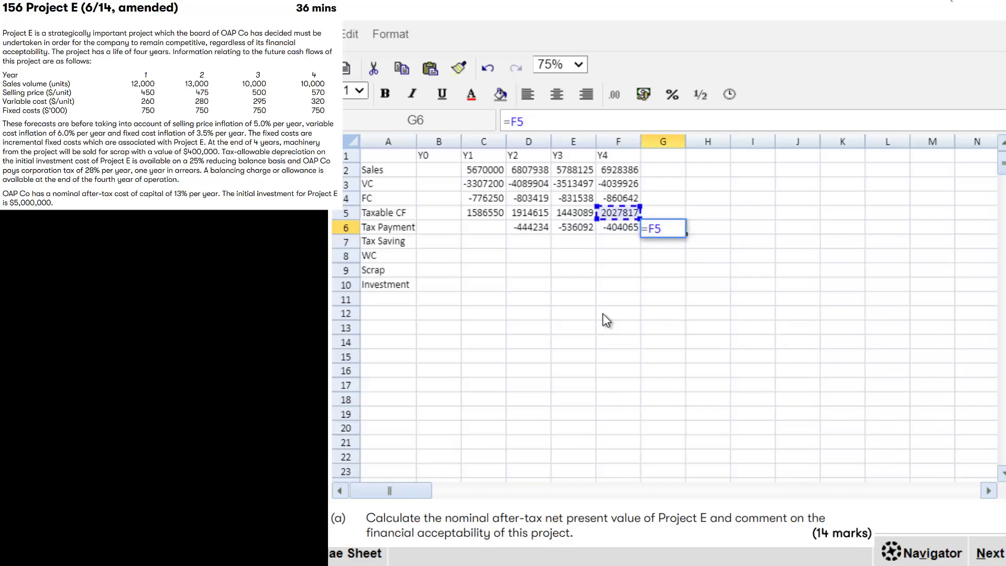
{"action": "type", "text": "*"}
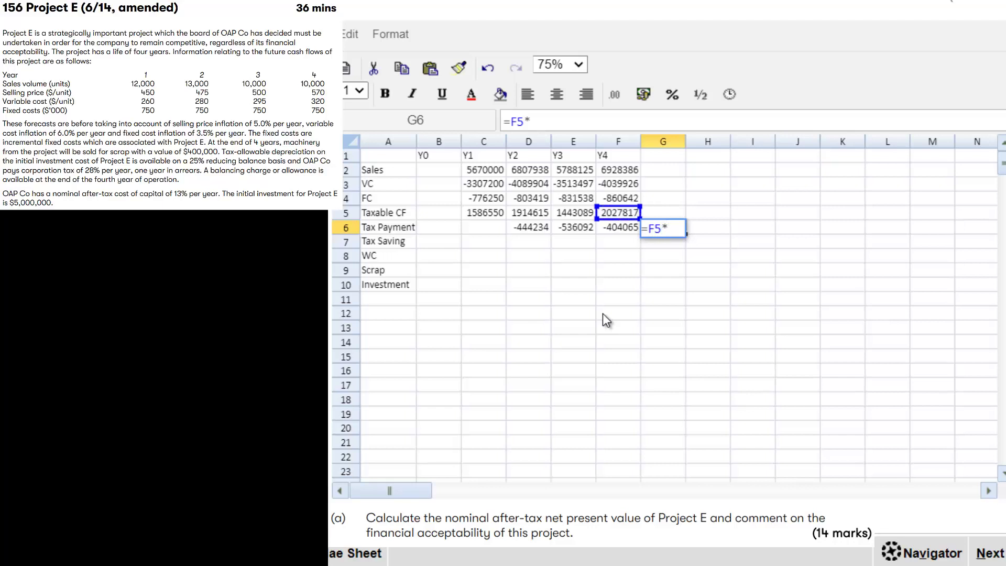
{"action": "type", "text": "-28%"}
{"action": "key", "text": "Return"}
{"action": "key", "text": "Up"}
{"action": "key", "text": "Left"}
{"action": "key", "text": "Left"}
{"action": "key", "text": "Left"}
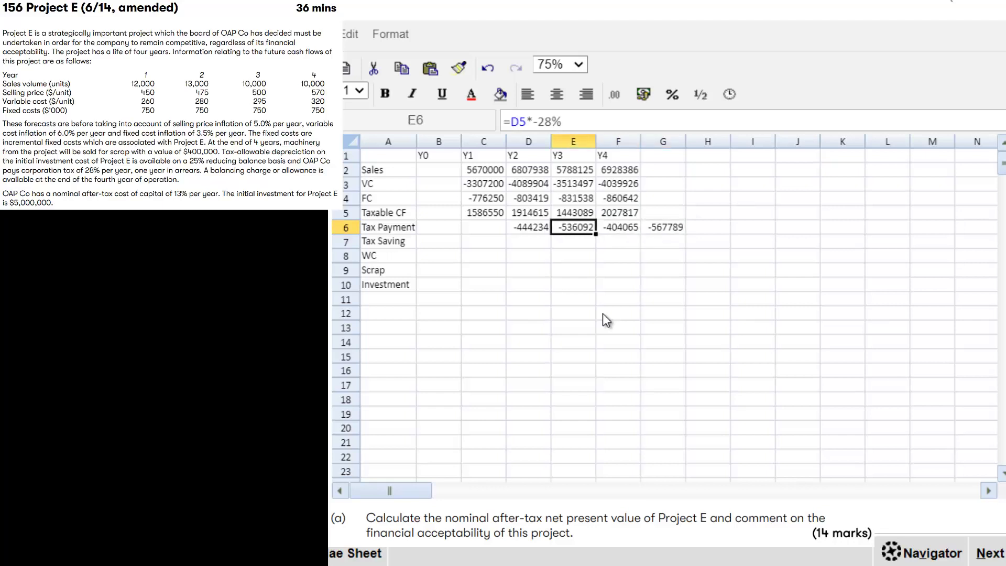
{"action": "key", "text": "shift+Right"}
{"action": "key", "text": "shift+Right"}
{"action": "key", "text": "shift+Right"}
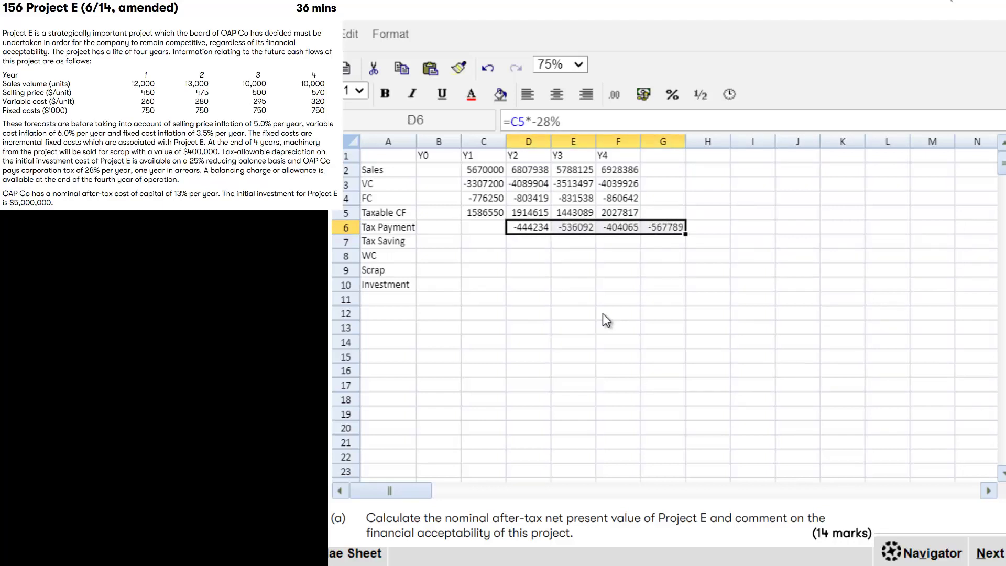
- Add the column heading Y5 in G1 for the tax payment made after Y4
{"action": "key", "text": "Up"}
{"action": "key", "text": "Up"}
{"action": "key", "text": "Up"}
{"action": "key", "text": "Up"}
{"action": "key", "text": "Up"}
{"action": "key", "text": "Right"}
{"action": "key", "text": "Right"}
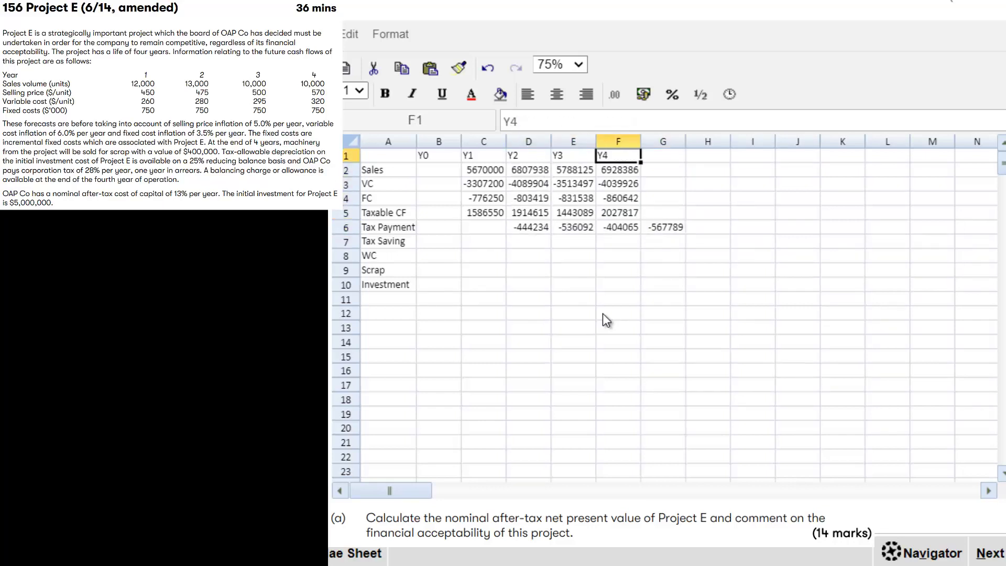
{"action": "key", "text": "Right"}
{"action": "type", "text": "Y5"}
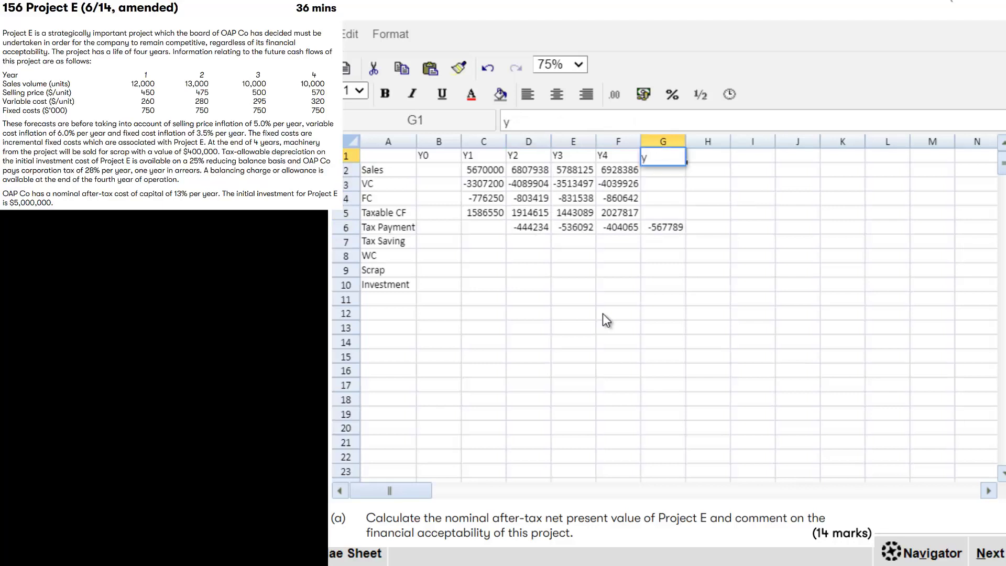
{"action": "key", "text": "Return"}
- Centre and bold the year headings Y0 to Y5 in B1:G1
{"action": "key", "text": "Up"}
{"action": "key", "text": "Left"}
{"action": "key", "text": "Left"}
{"action": "key", "text": "Left"}
{"action": "key", "text": "Left"}
{"action": "key", "text": "Left"}
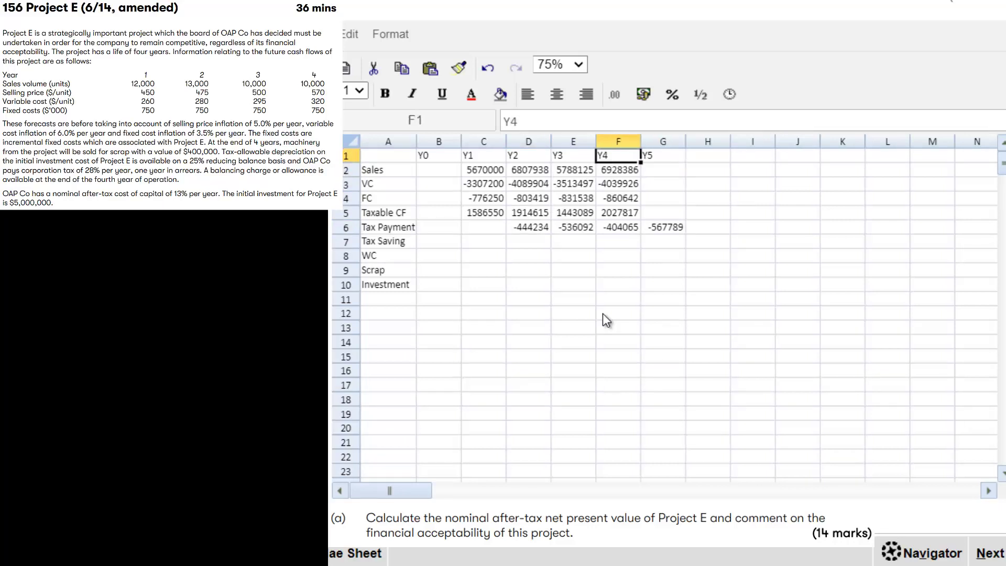
{"action": "key", "text": "shift+Right"}
{"action": "key", "text": "shift+Right"}
{"action": "key", "text": "shift+Right"}
{"action": "key", "text": "shift+Right"}
{"action": "key", "text": "shift+Right"}
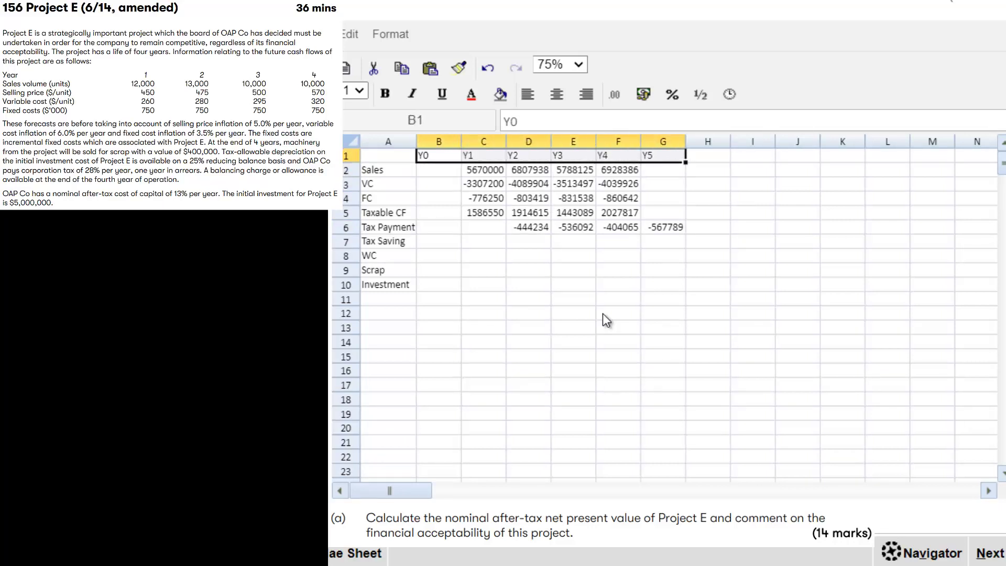
{"action": "left_click", "coordinate": [551, 105]}
{"action": "left_click", "coordinate": [382, 91]}
{"action": "left_click", "coordinate": [708, 370]}
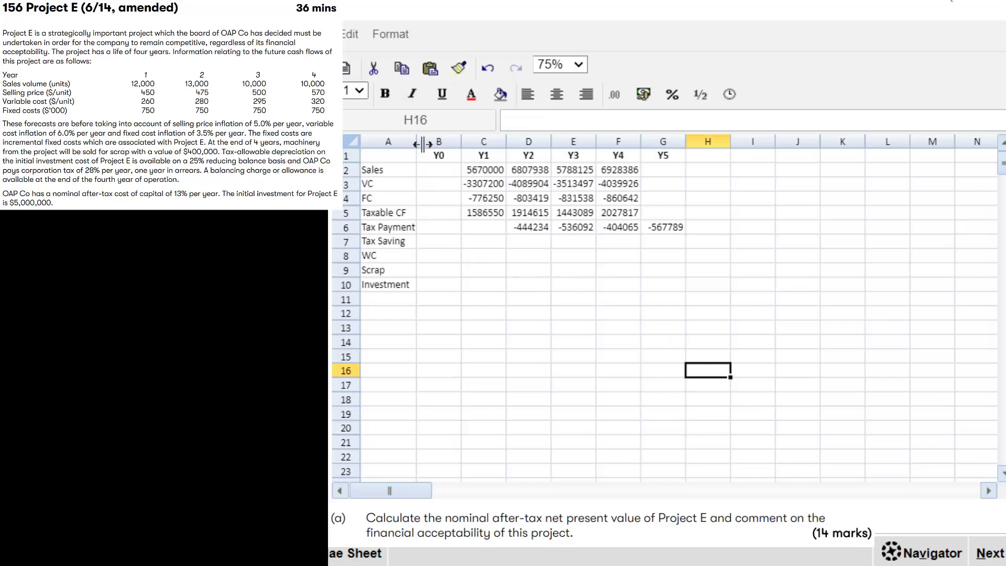
{"action": "left_click", "coordinate": [410, 243]}
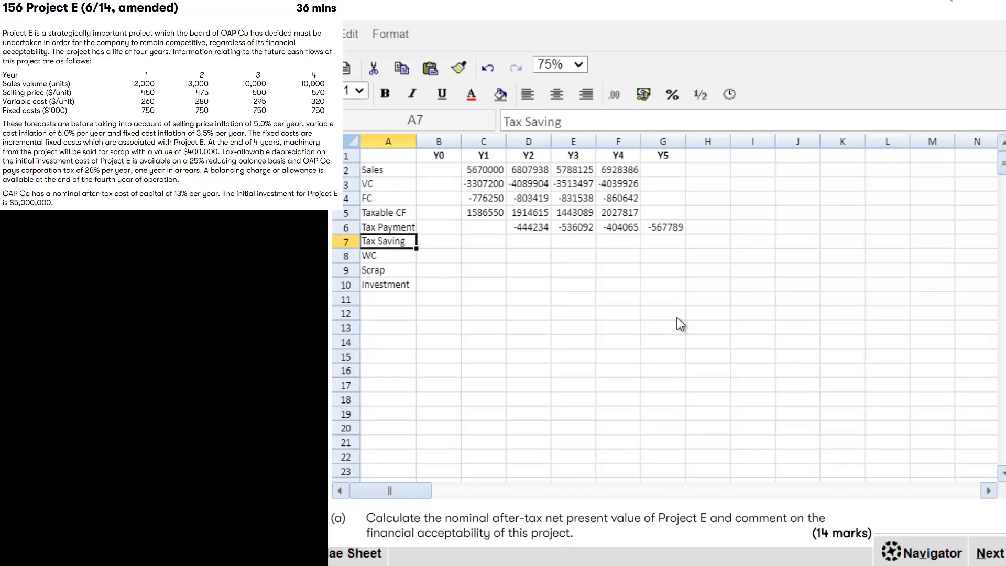
{"action": "key", "text": "Right"}
{"action": "key", "text": "Right"}
{"action": "key", "text": "Right"}
{"action": "key", "text": "Down"}
{"action": "key", "text": "Down"}
{"action": "key", "text": "Down"}
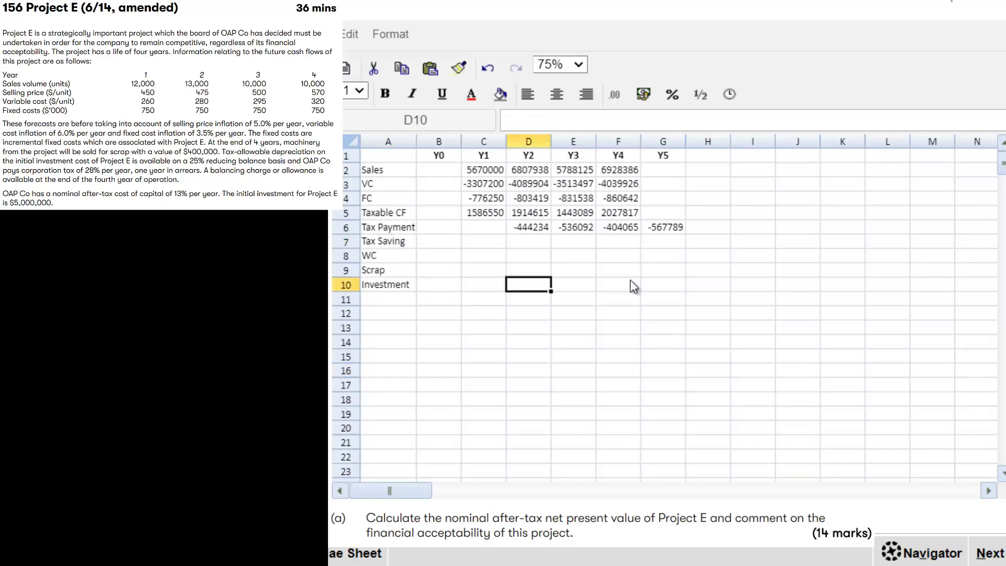
- Enter the initial investment of 5000000 in J1 to start the tax depreciation working
{"action": "left_click", "coordinate": [801, 155]}
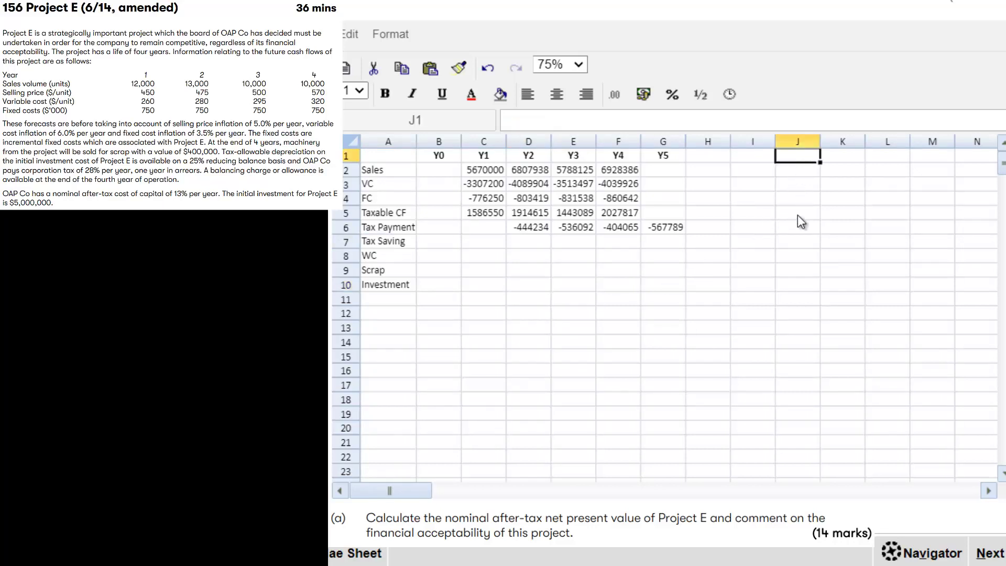
{"action": "type", "text": "5"}
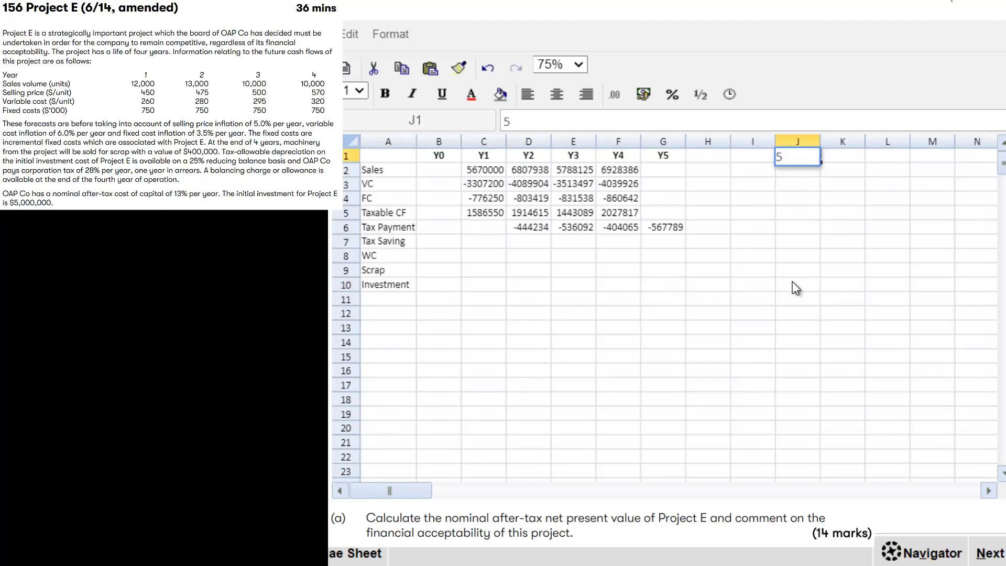
{"action": "type", "text": "000000"}
{"action": "key", "text": "Return"}
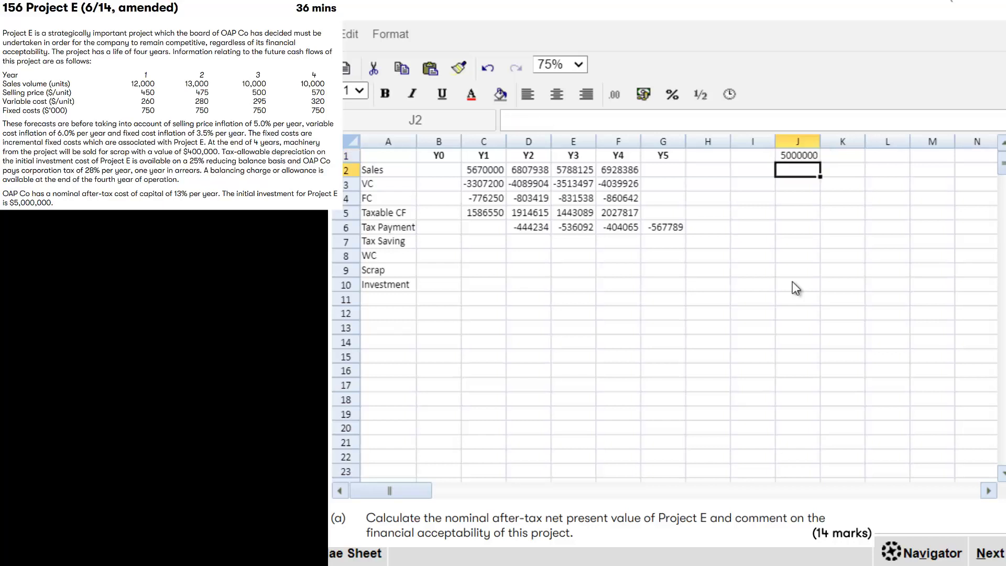
- Calculate the first year's tax depreciation in J2 with =J1*-25% and label it Dep Y1 in K2
{"action": "type", "text": "=J1*"}
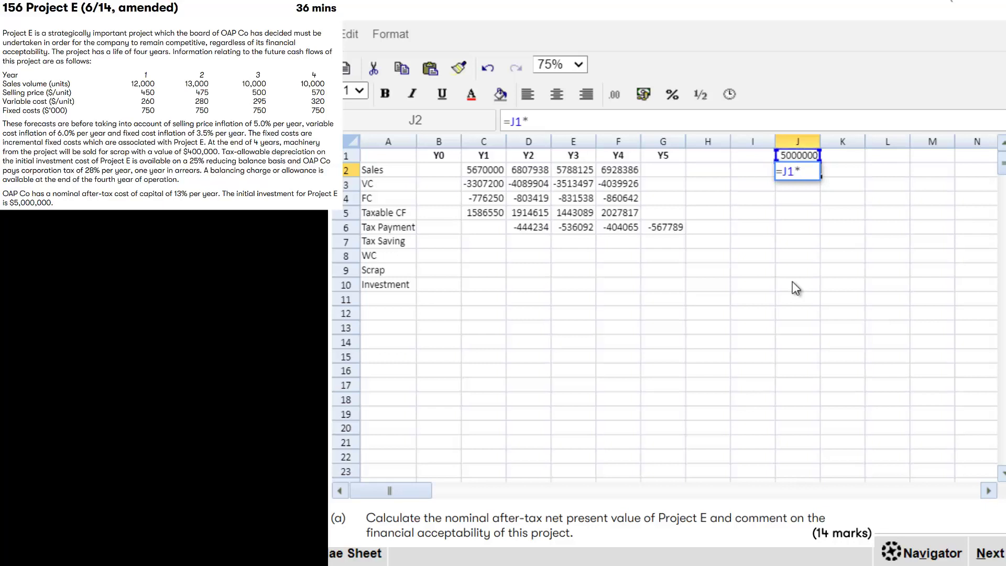
{"action": "type", "text": "-25%"}
{"action": "key", "text": "Return"}
{"action": "key", "text": "Up"}
{"action": "key", "text": "Right"}
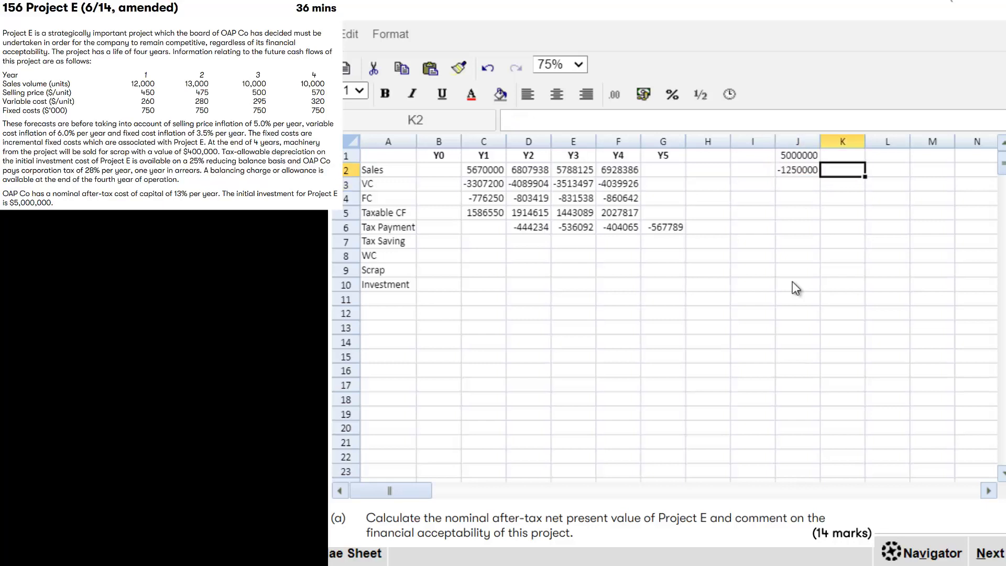
{"action": "type", "text": "dEP"}
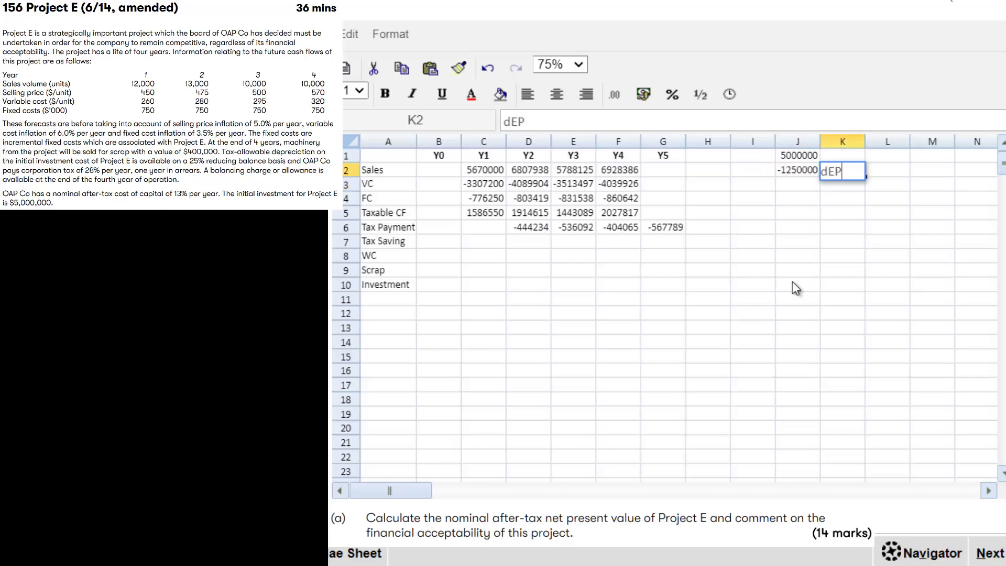
{"action": "key", "text": "BackSpace"}
{"action": "key", "text": "BackSpace"}
{"action": "key", "text": "BackSpace"}
{"action": "type", "text": "Dep Y1"}
{"action": "key", "text": "Tab"}
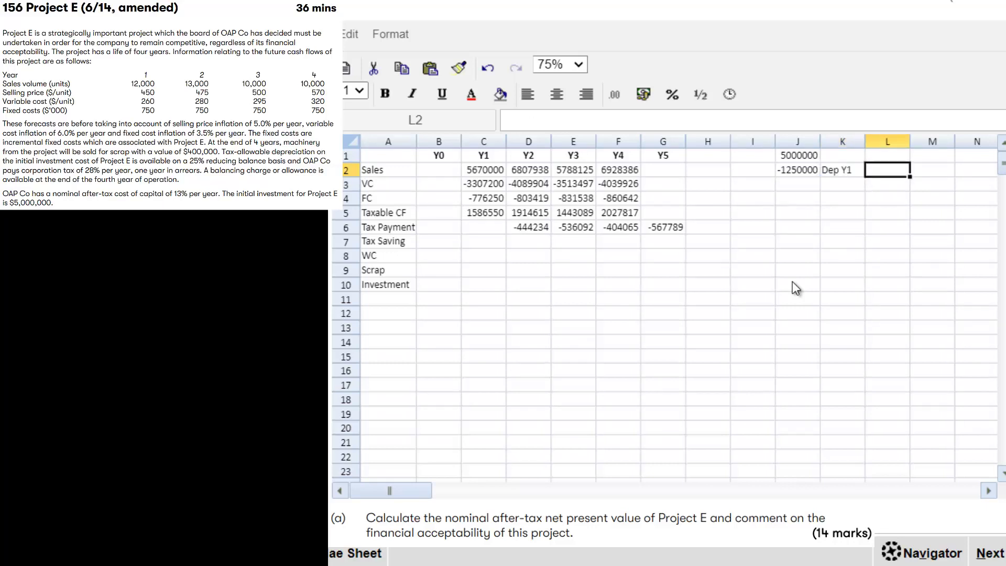
- Calculate the tax saving on the Y1 depreciation in L2 with =J2*-28%
{"action": "type", "text": "="}
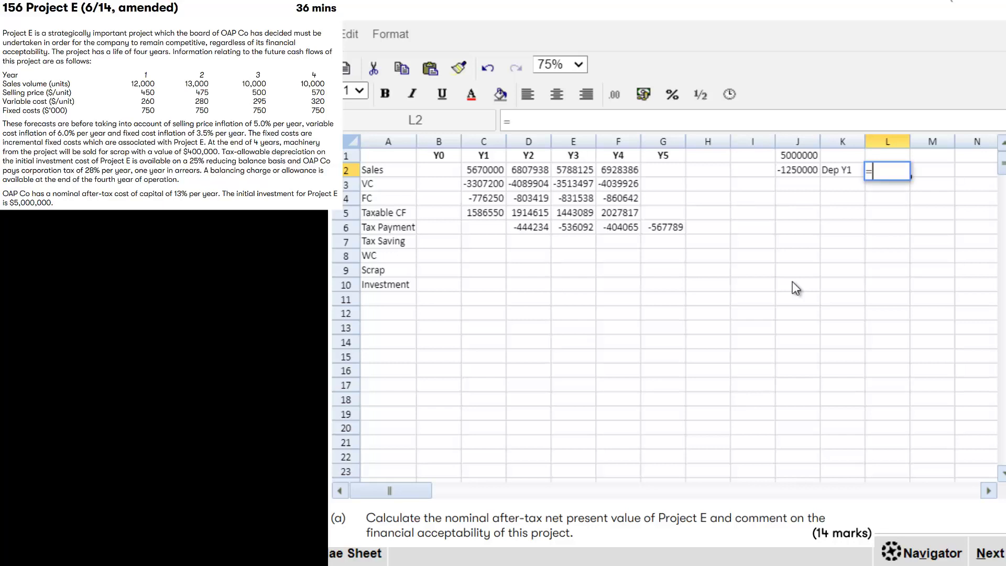
{"action": "key", "text": "Left"}
{"action": "key", "text": "Left"}
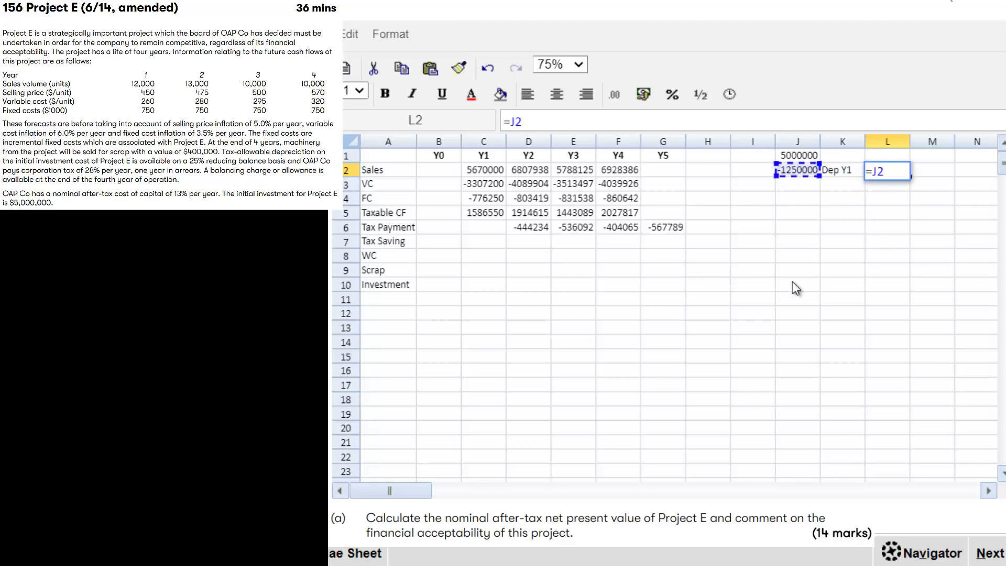
{"action": "type", "text": "*28"}
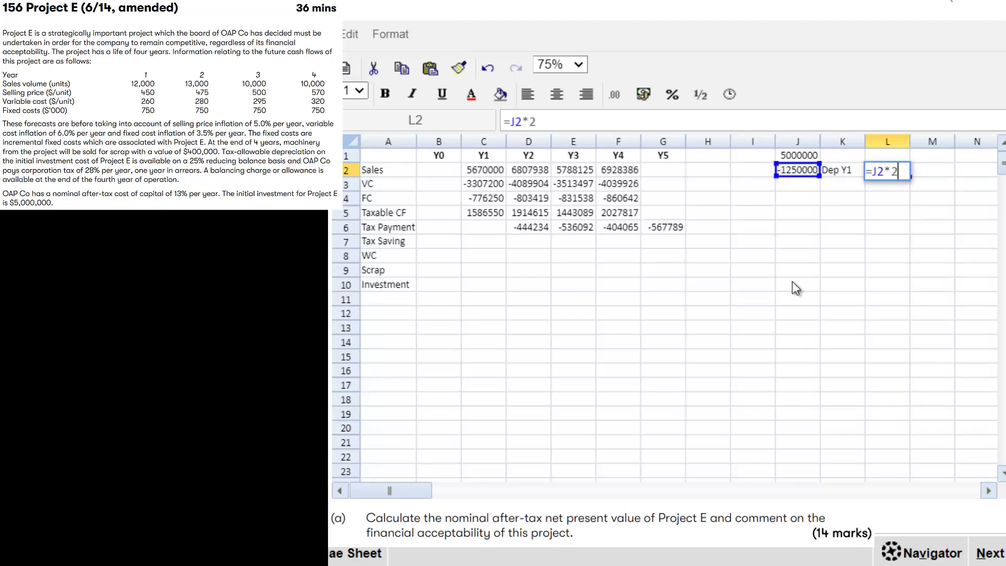
{"action": "key", "text": "BackSpace"}
{"action": "key", "text": "BackSpace"}
{"action": "type", "text": "-28%"}
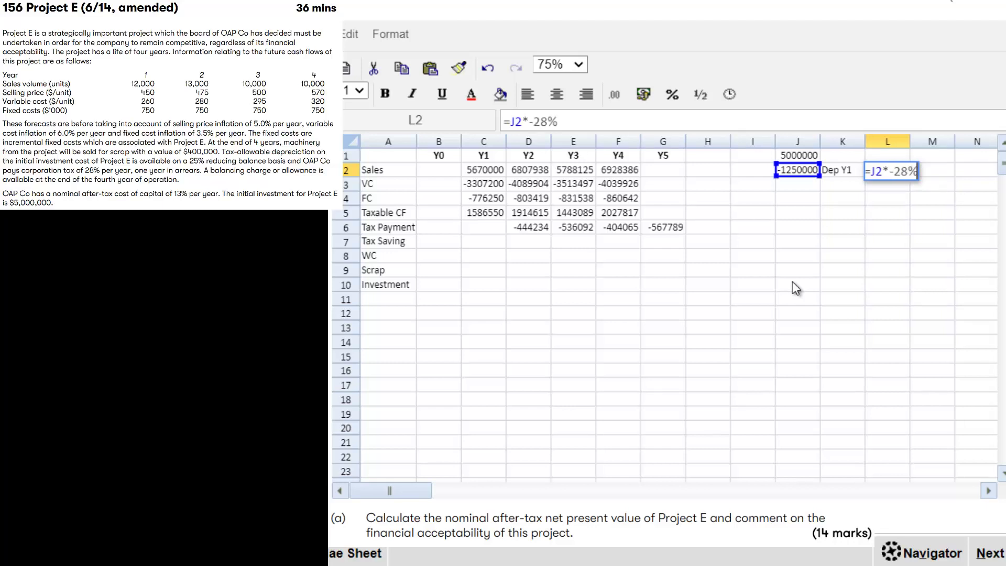
{"action": "key", "text": "Return"}
{"action": "key", "text": "Up"}
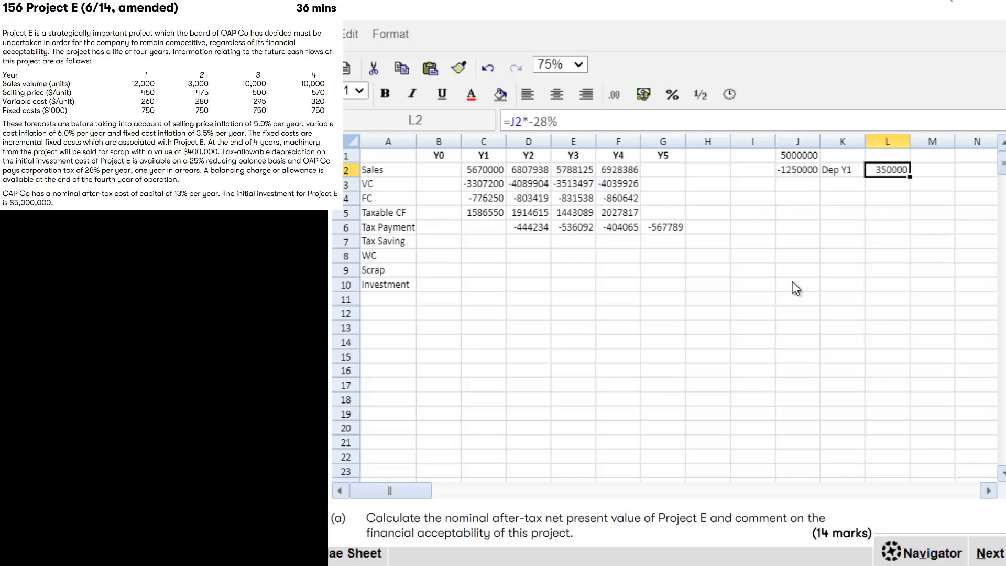
{"action": "key", "text": "Right"}
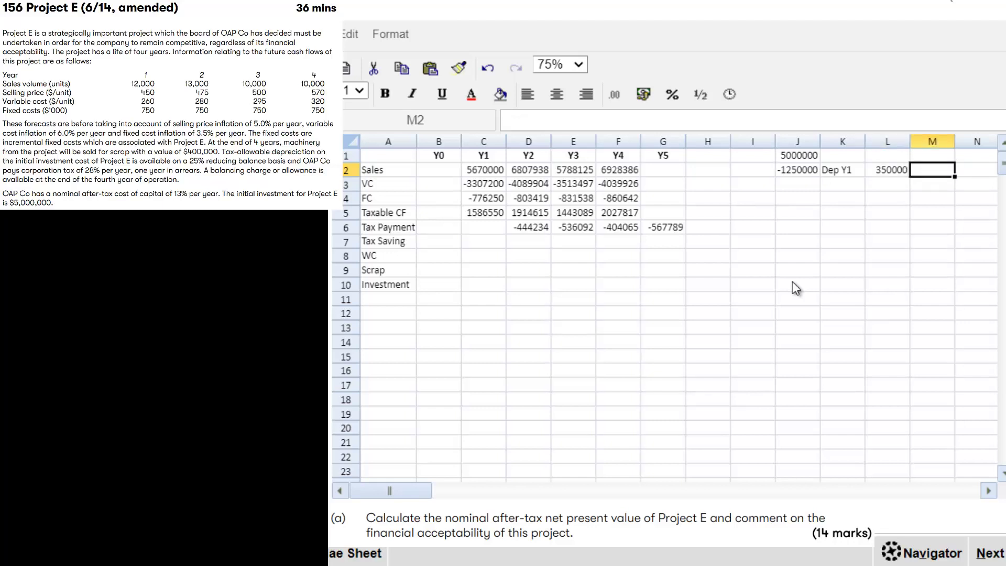
- Move the depreciation working in J1:L2 down one row so it starts at J2
{"action": "key", "text": "Up"}
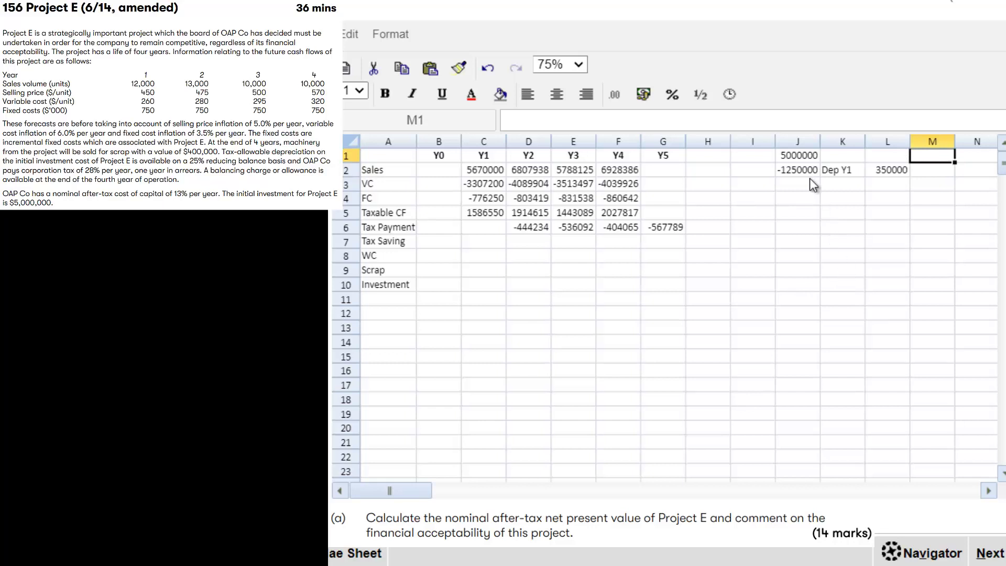
{"action": "left_click_drag", "start_coordinate": [808, 155], "coordinate": [891, 176]}
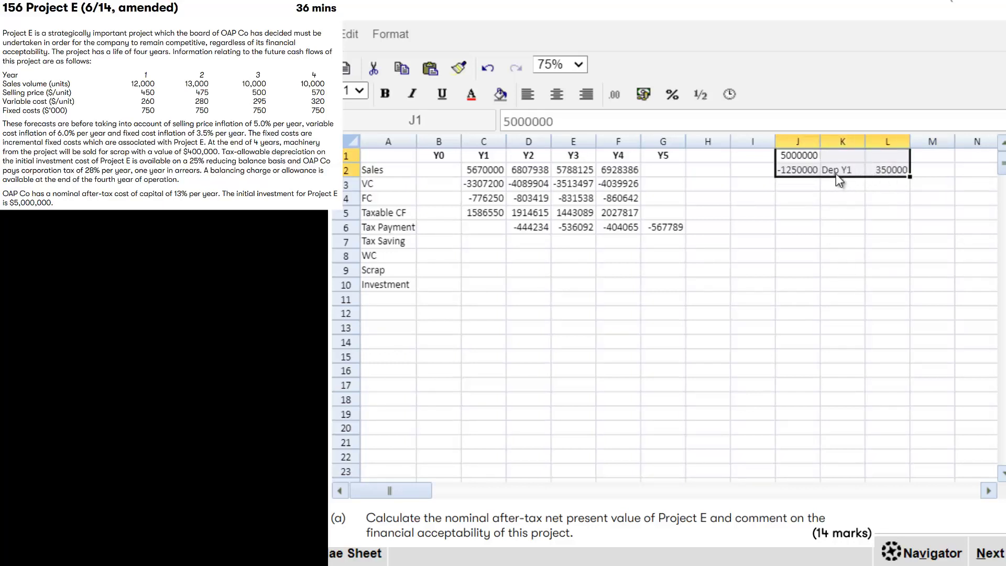
{"action": "left_click", "coordinate": [800, 172]}
{"action": "key", "text": "ctrl+z"}
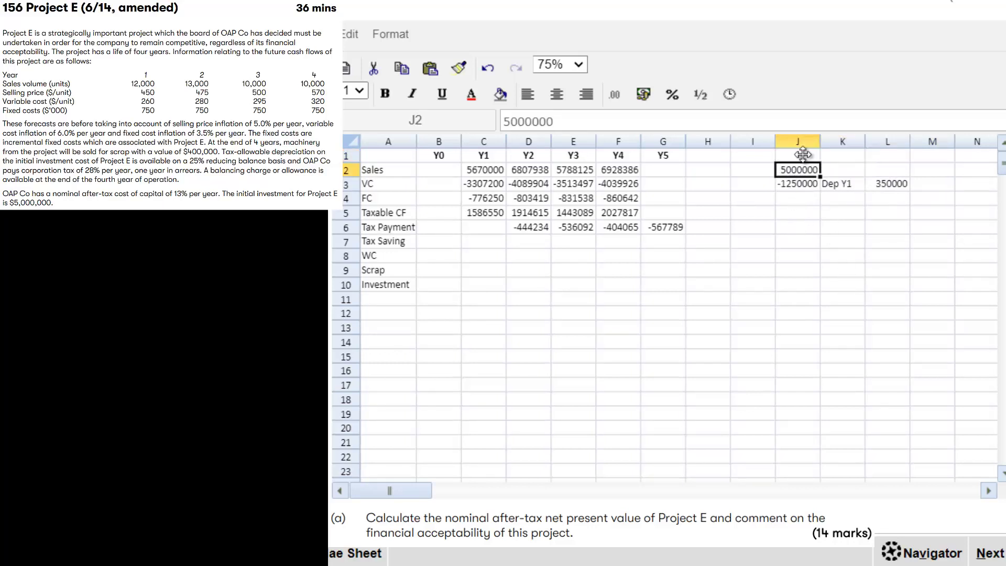
- Enter the headings Tax Saving in L1 and Realized in M1, and centre both
{"action": "left_click", "coordinate": [886, 155]}
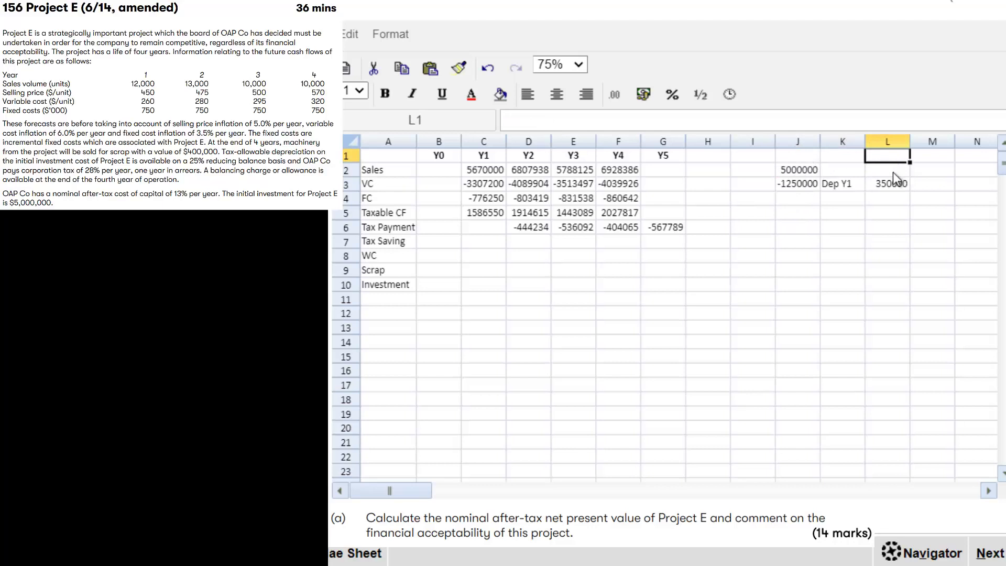
{"action": "type", "text": "Ta"}
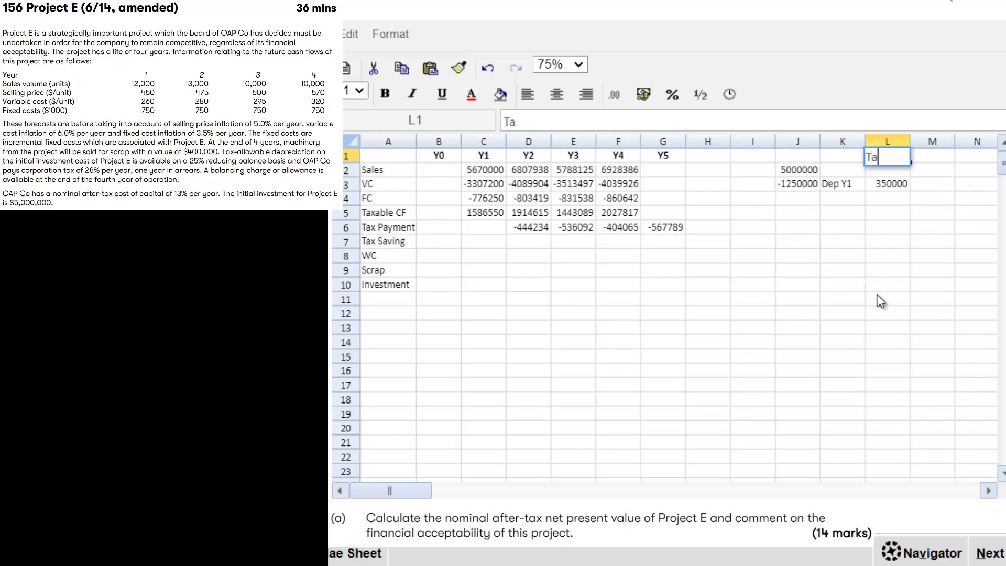
{"action": "type", "text": "x Saving"}
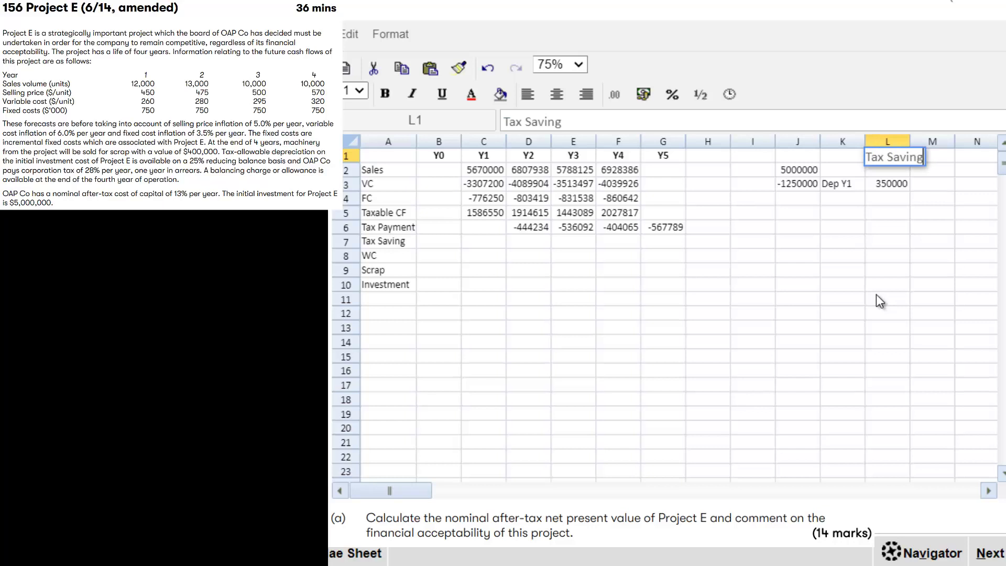
{"action": "key", "text": "Tab"}
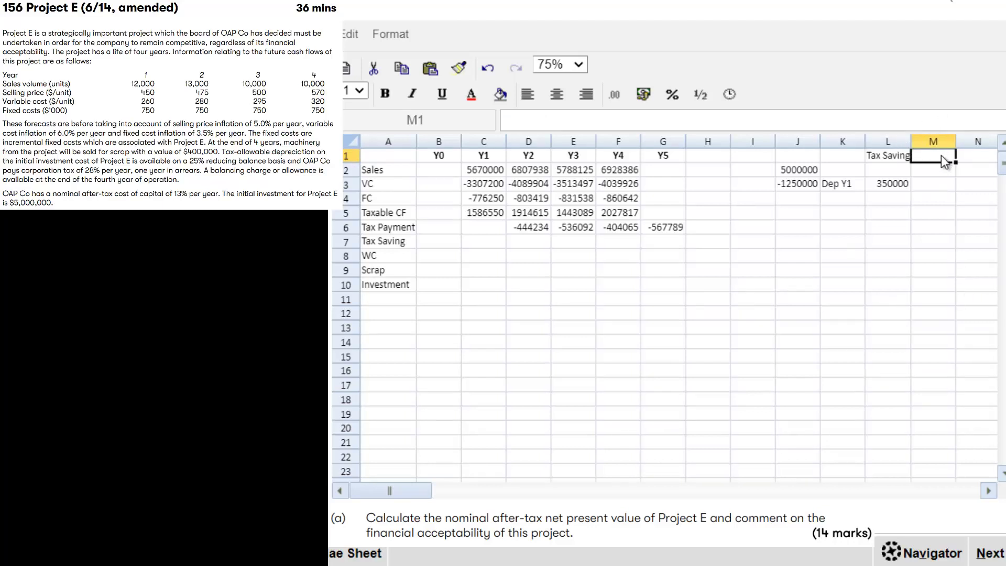
{"action": "type", "text": "Realized"}
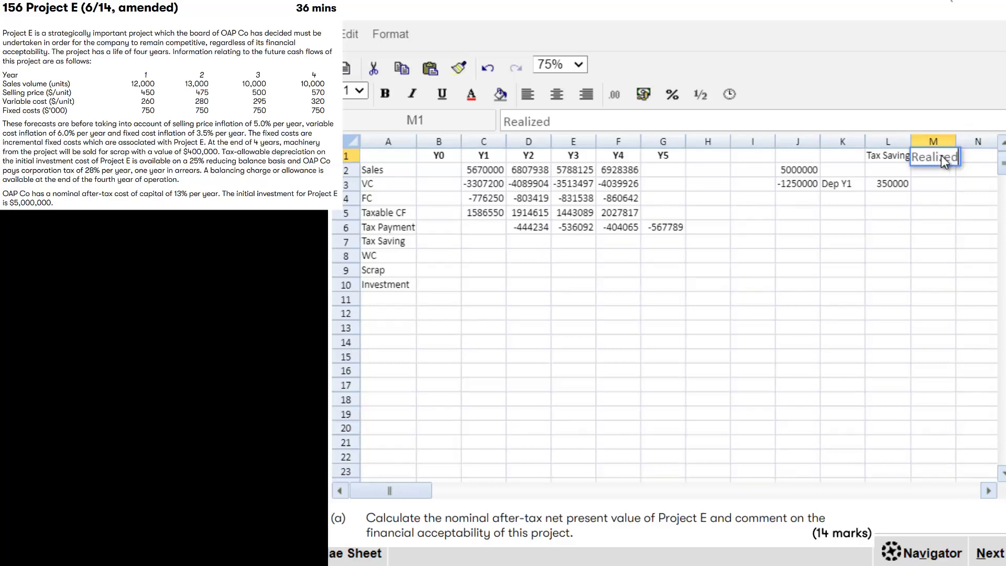
{"action": "key", "text": "Return"}
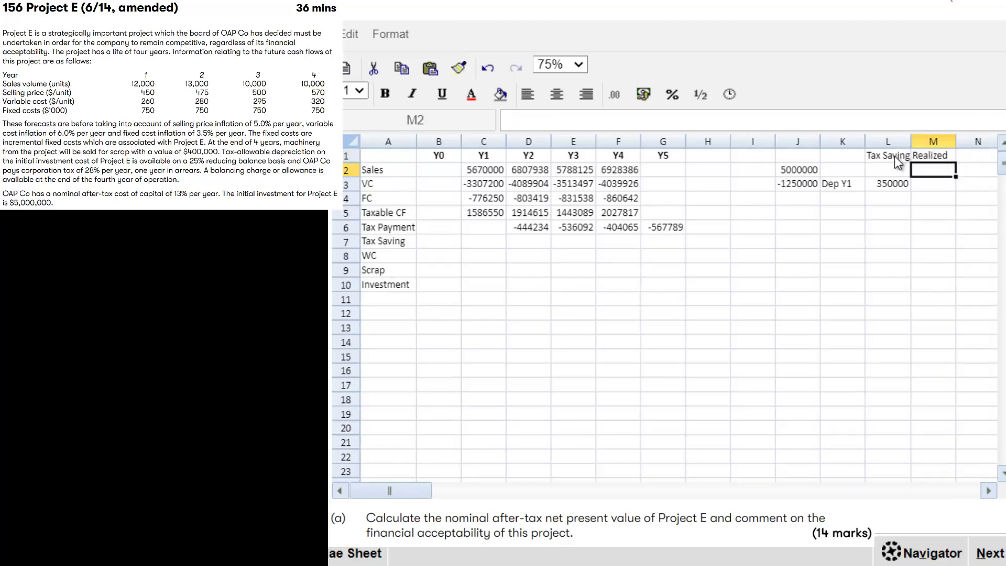
{"action": "left_click", "coordinate": [876, 156]}
{"action": "left_click", "coordinate": [920, 156], "text": "shift"}
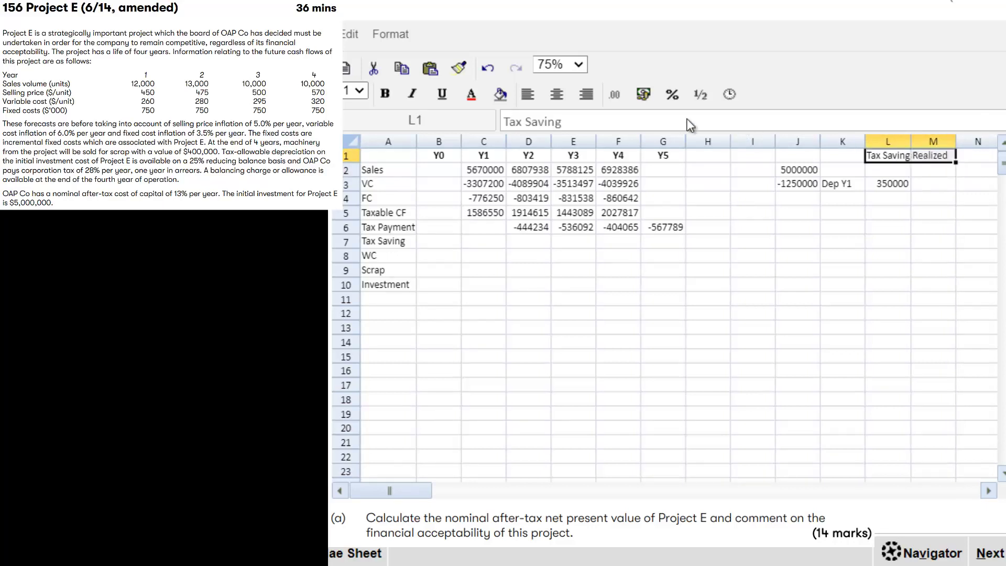
{"action": "left_click", "coordinate": [557, 94]}
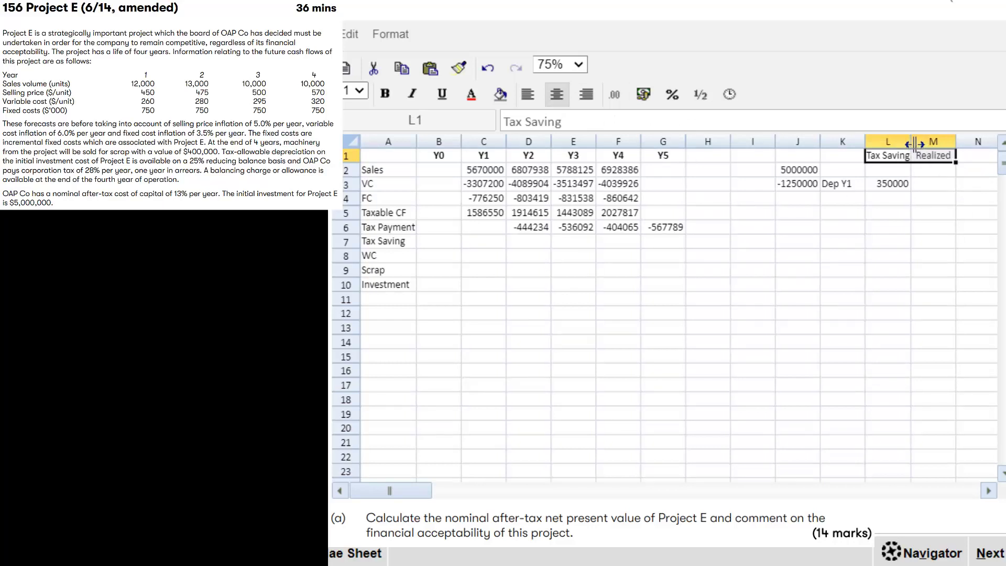
{"action": "left_click", "coordinate": [904, 226]}
- Enter Y2 in M3 as the year in which the Y1 tax saving is realized
{"action": "left_click", "coordinate": [941, 192]}
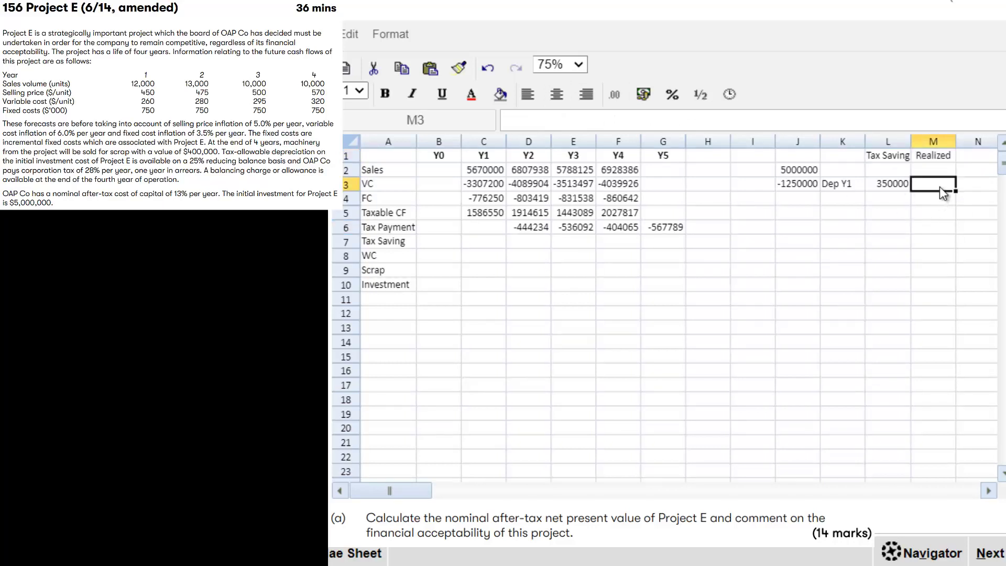
{"action": "type", "text": "Y2"}
{"action": "key", "text": "Return"}
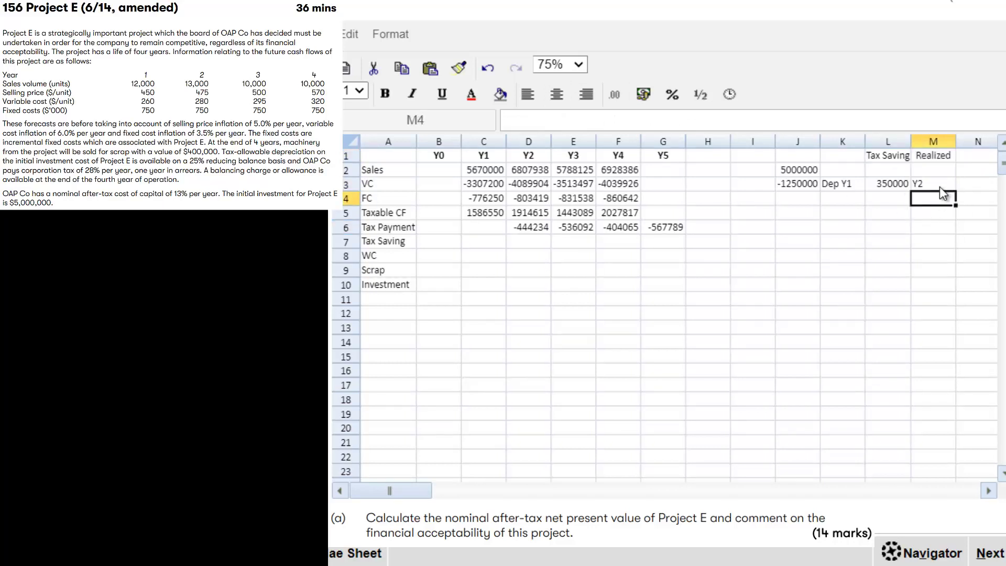
- Underline the Y1 depreciation amount in J3
{"action": "key", "text": "Left"}
{"action": "key", "text": "Left"}
{"action": "key", "text": "Left"}
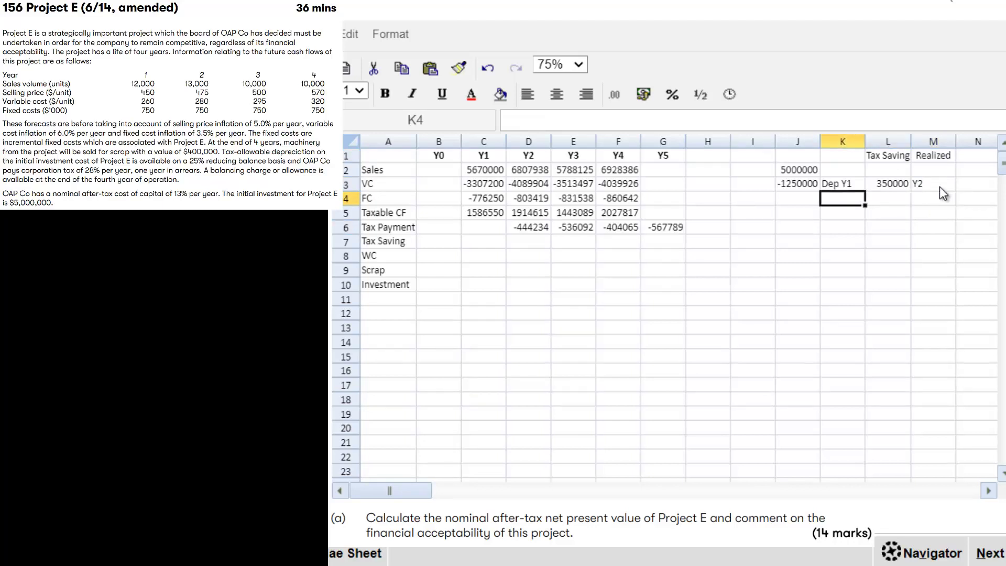
{"action": "key", "text": "Up"}
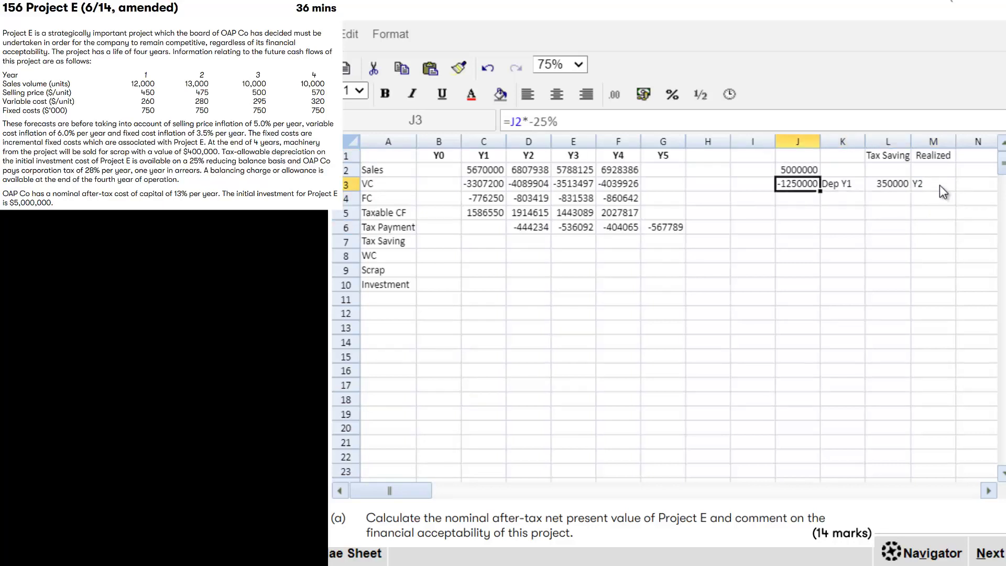
{"action": "left_click", "coordinate": [441, 94]}
{"action": "left_click", "coordinate": [839, 303]}
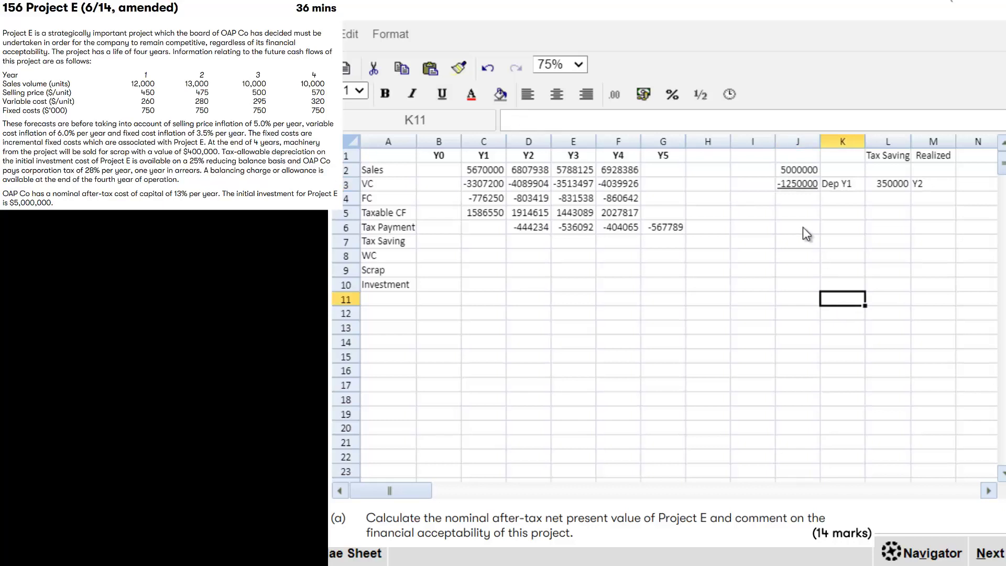
- Calculate the written-down value after Y1 in J4 with =J2+J3
{"action": "left_click", "coordinate": [802, 200]}
{"action": "type", "text": "=J2"}
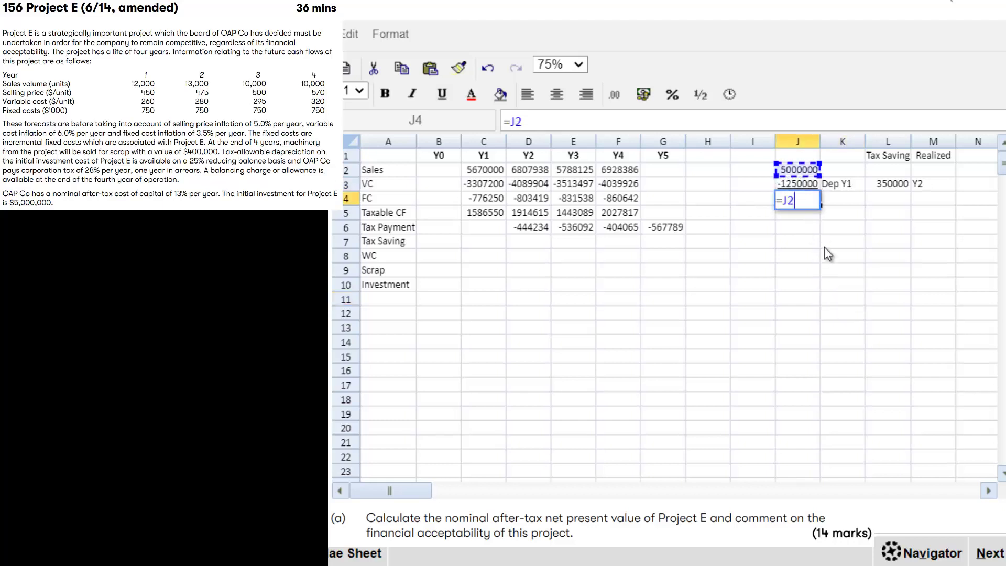
{"action": "type", "text": "+J3"}
{"action": "key", "text": "Return"}
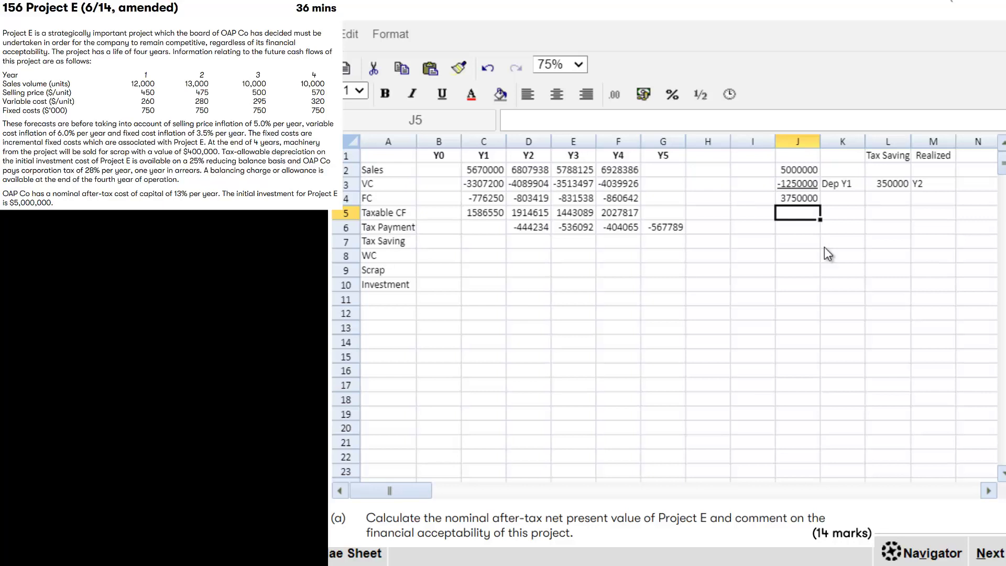
- Copy the Y1 depreciation row J3:M3 to J5:M5 for the second year
{"action": "key", "text": "Up"}
{"action": "key", "text": "Up"}
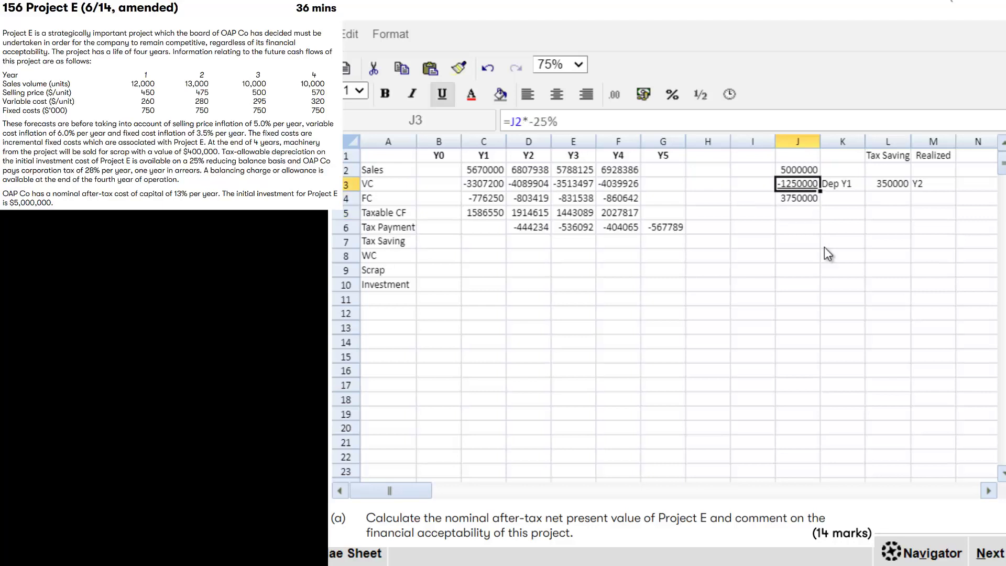
{"action": "key", "text": "shift+Right"}
{"action": "key", "text": "shift+Right"}
{"action": "key", "text": "shift+Right"}
{"action": "key", "text": "ctrl+c"}
{"action": "key", "text": "Down"}
{"action": "key", "text": "Down"}
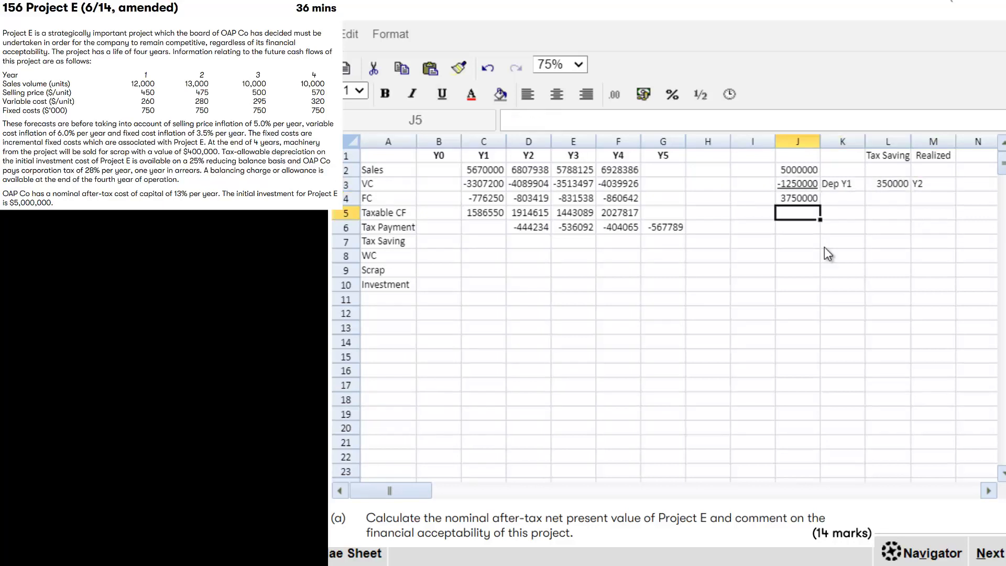
{"action": "key", "text": "Return"}
{"action": "key", "text": "Right"}
{"action": "key", "text": "Left"}
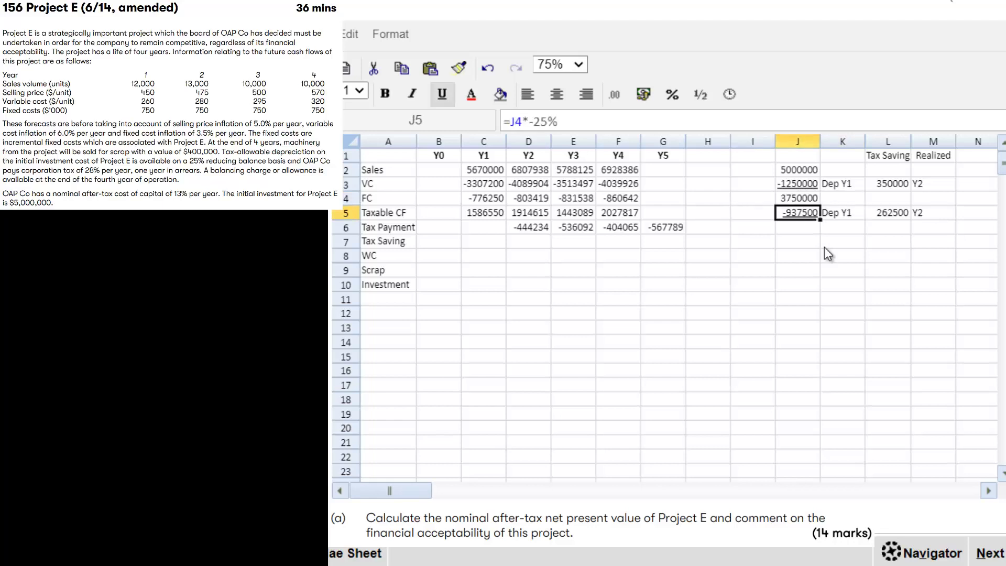
- Update the copied second-year labels to Dep Y2 in K5 and Y3 in M5
{"action": "key", "text": "Right"}
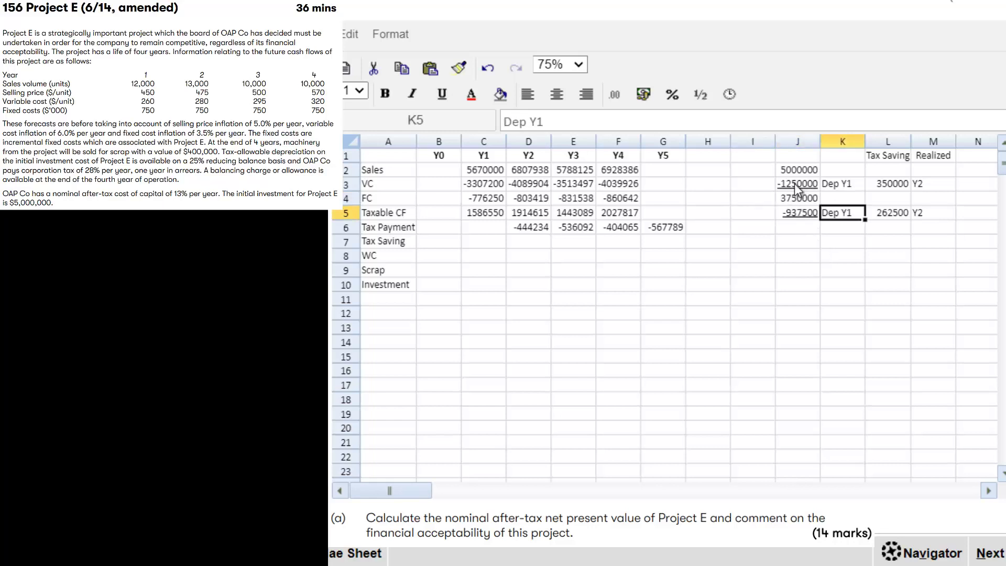
{"action": "double_click", "coordinate": [852, 217]}
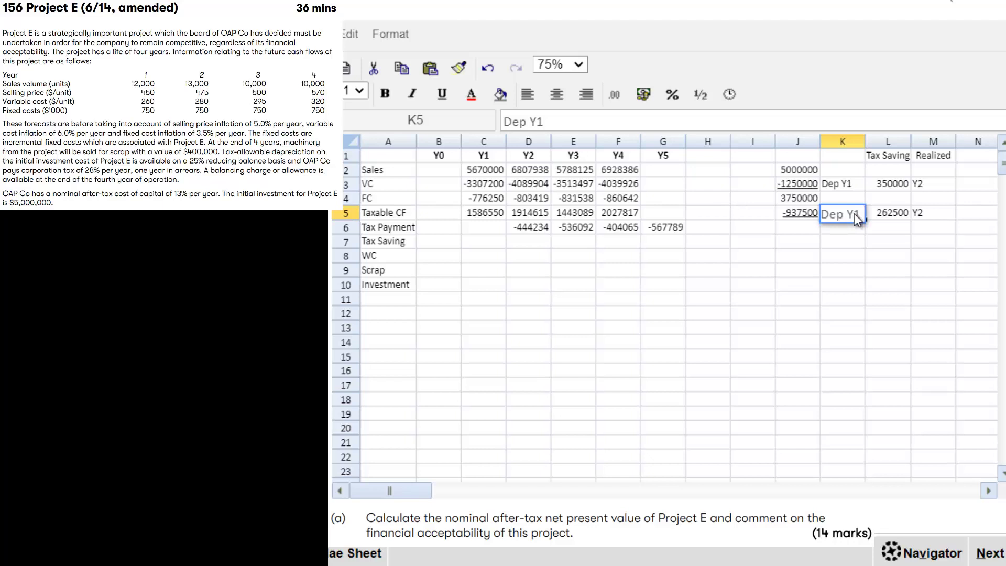
{"action": "key", "text": "BackSpace"}
{"action": "type", "text": "2"}
{"action": "key", "text": "Tab"}
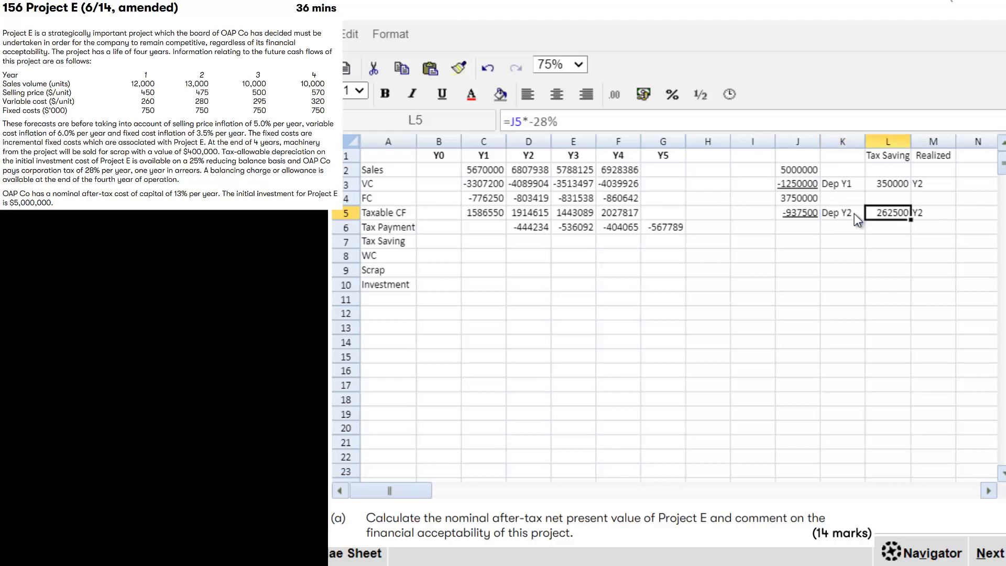
{"action": "key", "text": "Tab"}
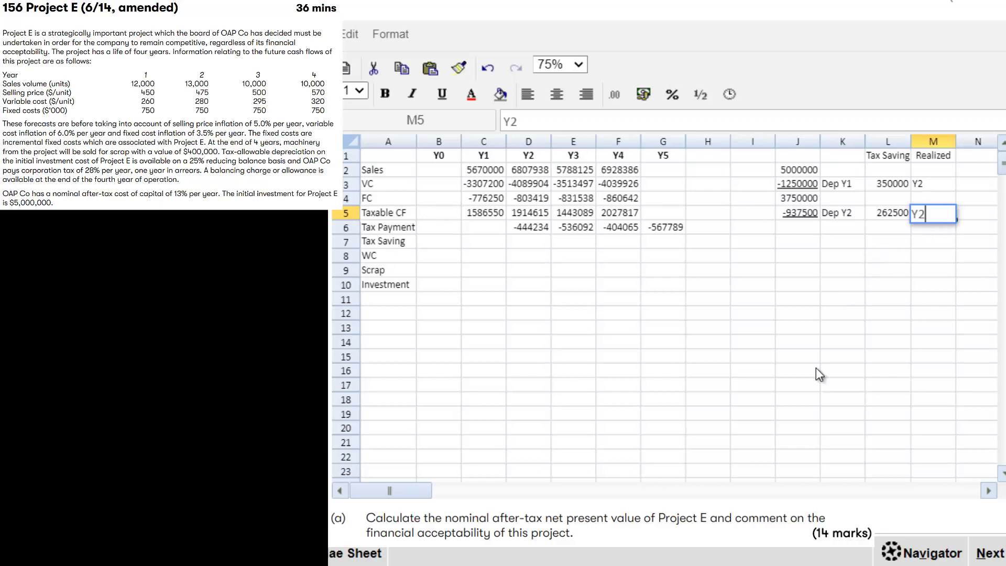
{"action": "key", "text": "BackSpace"}
{"action": "type", "text": "3"}
{"action": "key", "text": "Return"}
- Calculate the written-down value after Y2 in J6 with =J4+J5
{"action": "key", "text": "Left"}
{"action": "key", "text": "Left"}
{"action": "key", "text": "Left"}
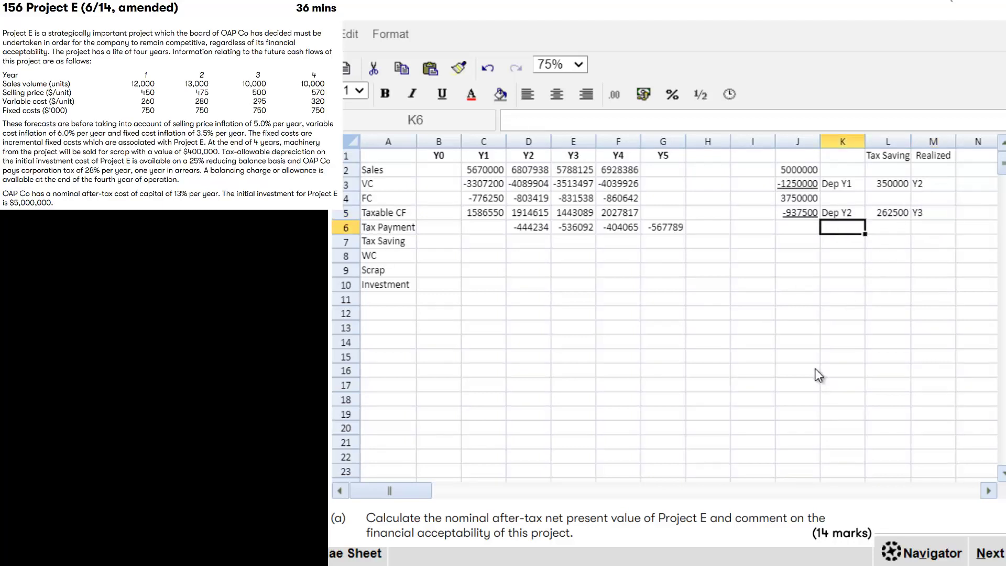
{"action": "type", "text": "="}
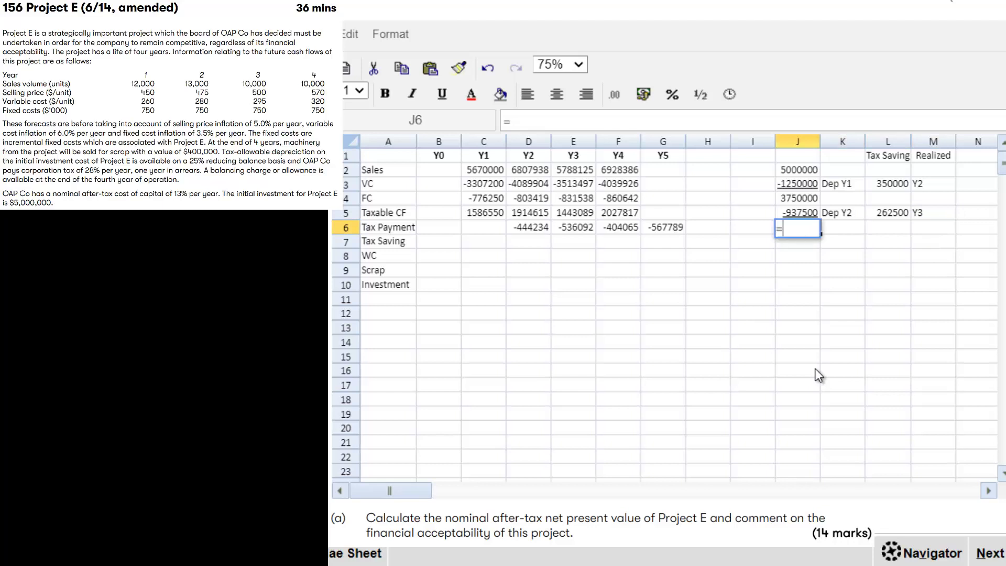
{"action": "key", "text": "Up"}
{"action": "key", "text": "Up"}
{"action": "type", "text": "+"}
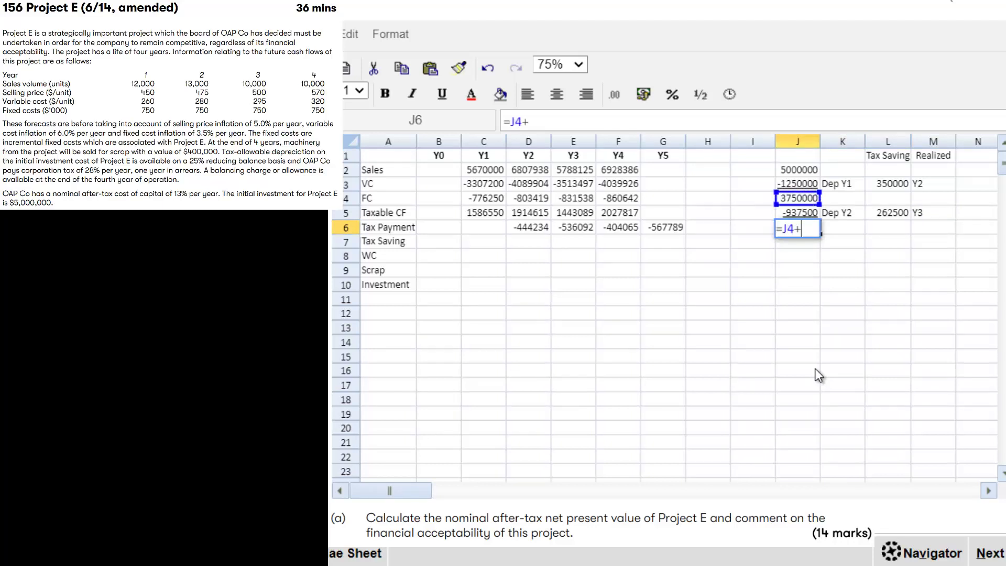
{"action": "key", "text": "Up"}
{"action": "key", "text": "Return"}
- Copy the Y2 depreciation row J5:M5 to J7:M7 for the third year and check the formula in J7
{"action": "key", "text": "Up"}
{"action": "key", "text": "Up"}
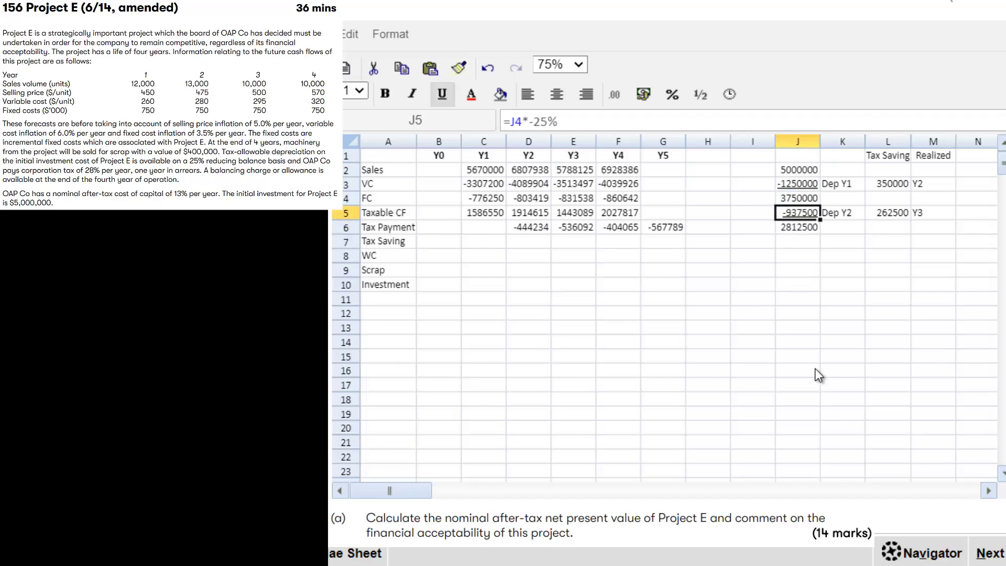
{"action": "key", "text": "shift+Right"}
{"action": "key", "text": "shift+Right"}
{"action": "key", "text": "shift+Right"}
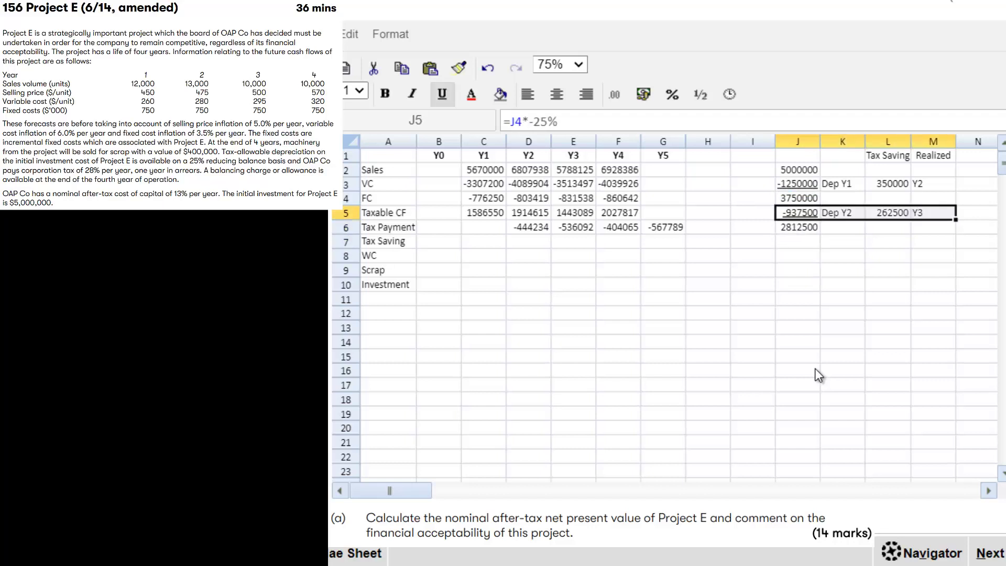
{"action": "key", "text": "ctrl+c"}
{"action": "key", "text": "Down"}
{"action": "key", "text": "Down"}
{"action": "key", "text": "ctrl+v"}
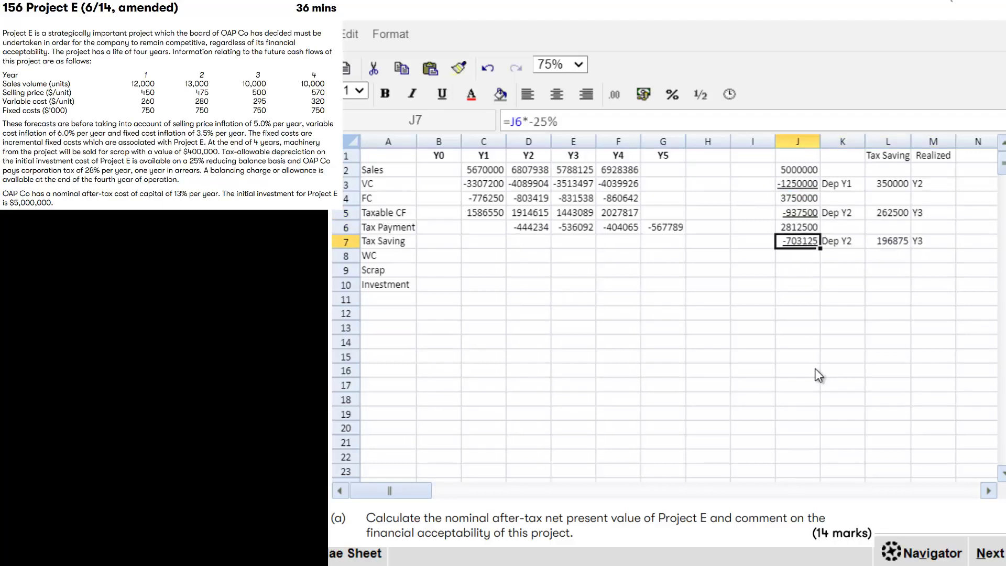
{"action": "double_click", "coordinate": [796, 241]}
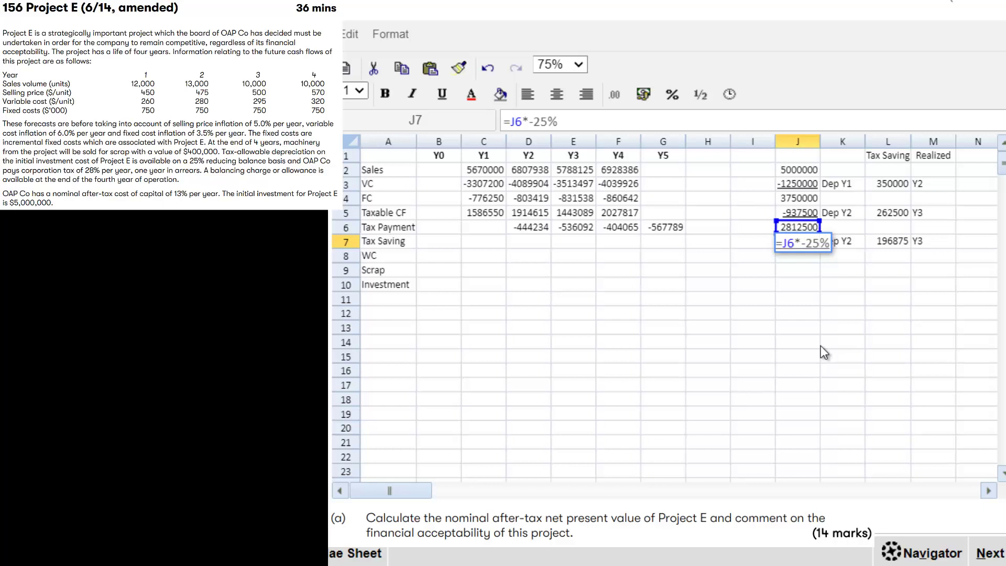
{"action": "key", "text": "Return"}
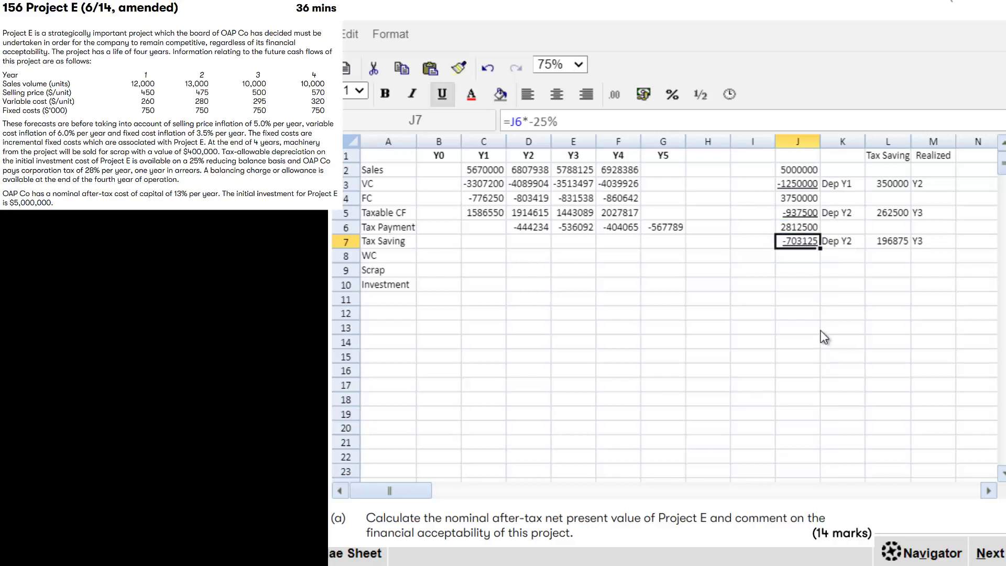
- Change the copied depreciation label in K7 to Dep Y3
{"action": "left_click", "coordinate": [856, 243]}
{"action": "double_click", "coordinate": [857, 243]}
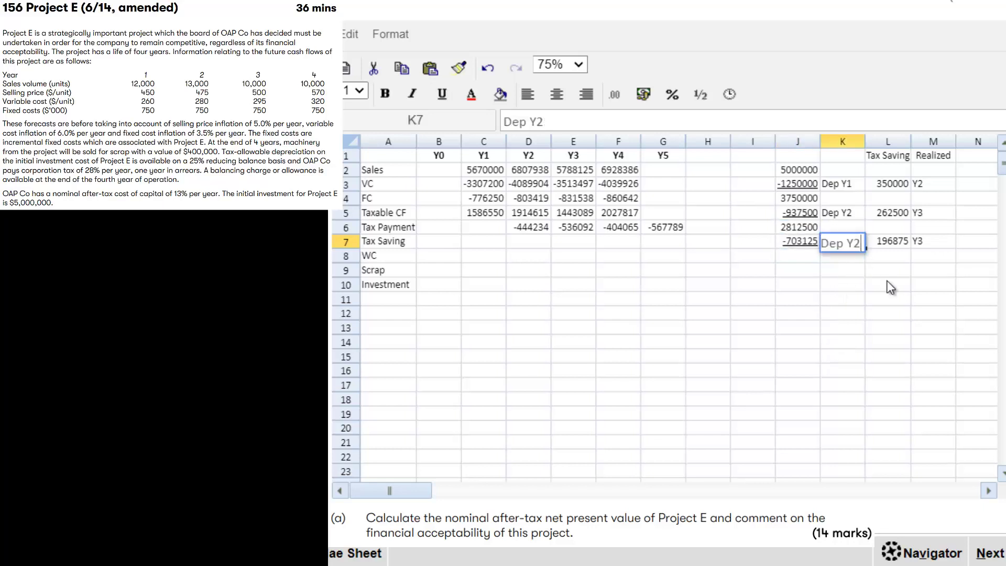
{"action": "key", "text": "BackSpace"}
{"action": "type", "text": "3"}
{"action": "key", "text": "Tab"}
{"action": "key", "text": "Tab"}
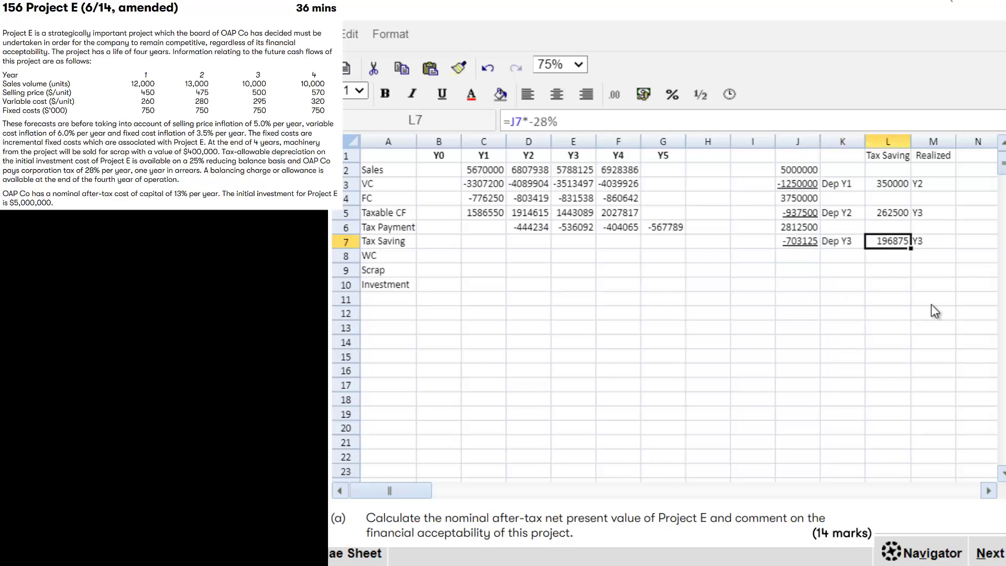
- Change the realized year for the Dep Y3 tax saving in M7 to Y4
{"action": "double_click", "coordinate": [934, 243]}
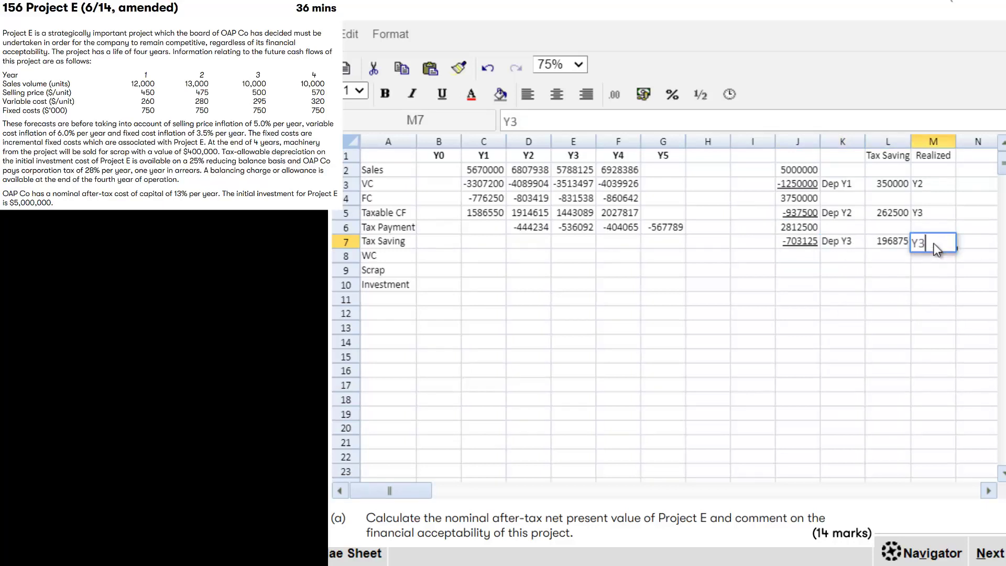
{"action": "key", "text": "BackSpace"}
{"action": "type", "text": "4"}
{"action": "key", "text": "Return"}
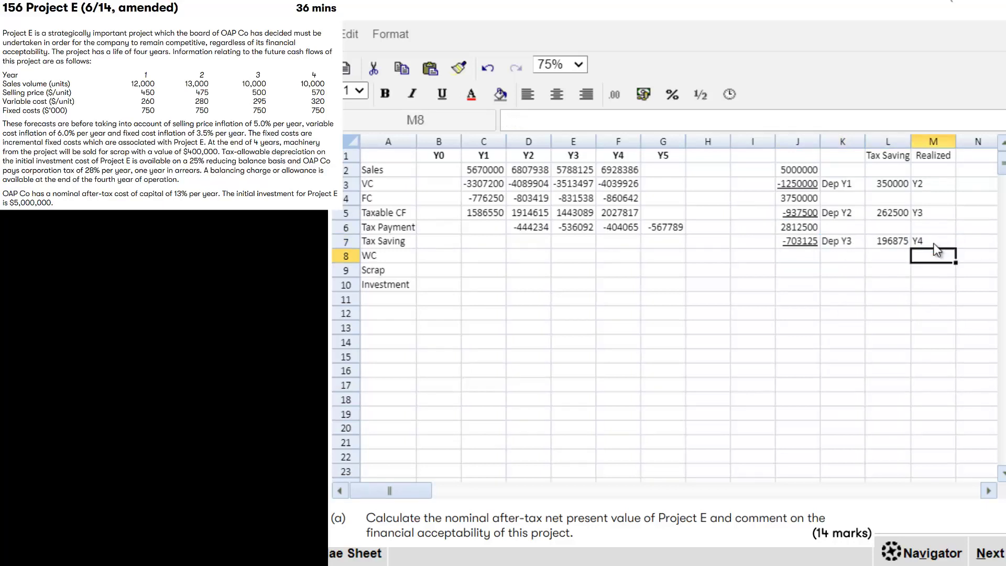
- Calculate the written-down value after Y3 in J8 with =J6+J7
{"action": "key", "text": "Left"}
{"action": "key", "text": "Left"}
{"action": "key", "text": "Left"}
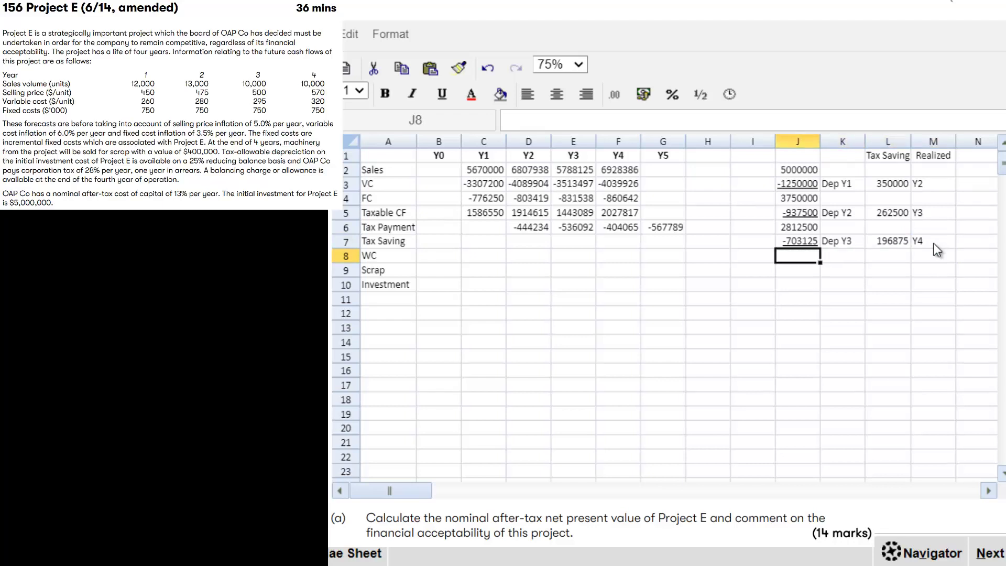
{"action": "key", "text": "Down"}
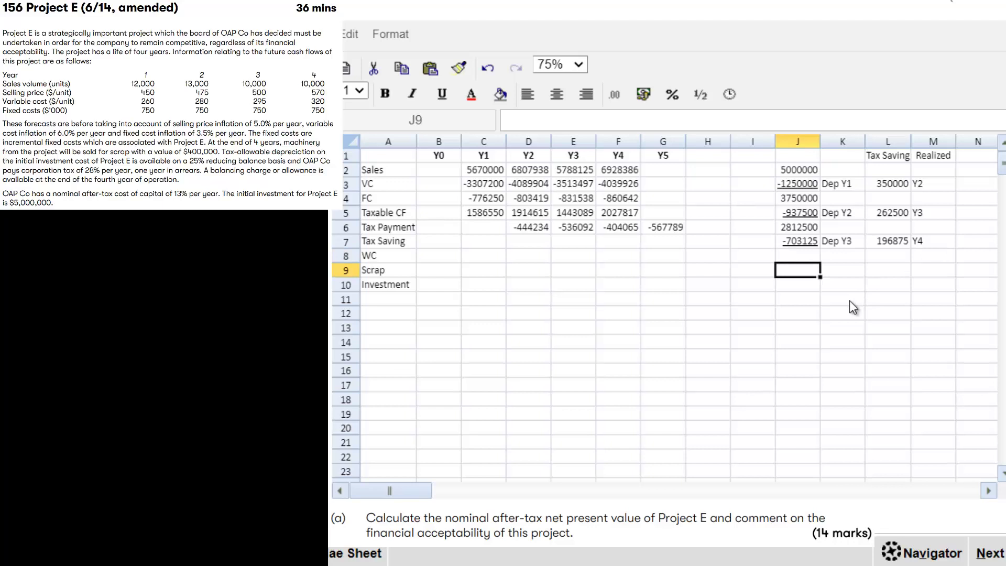
{"action": "left_click", "coordinate": [805, 258]}
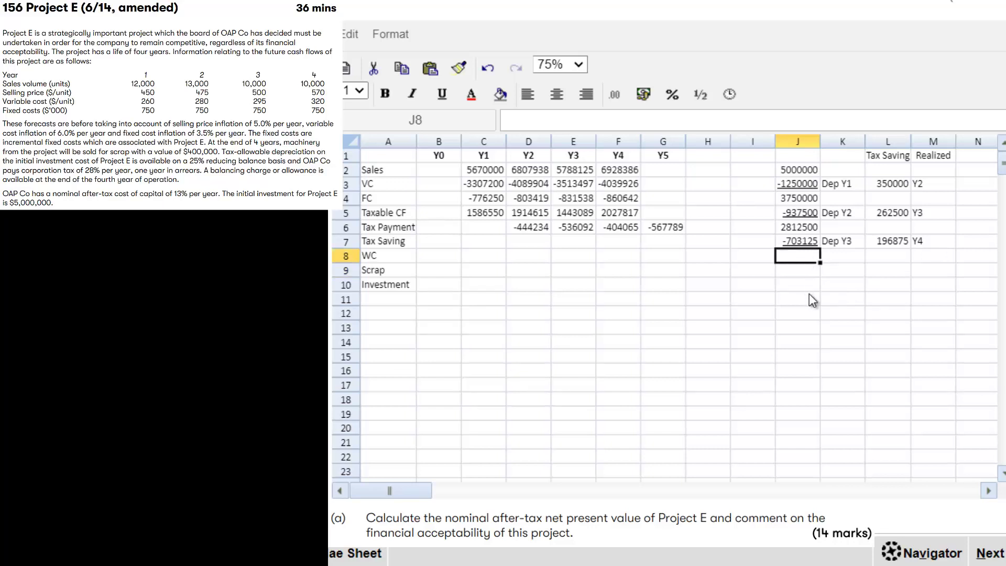
{"action": "type", "text": "="}
{"action": "key", "text": "Up"}
{"action": "key", "text": "Up"}
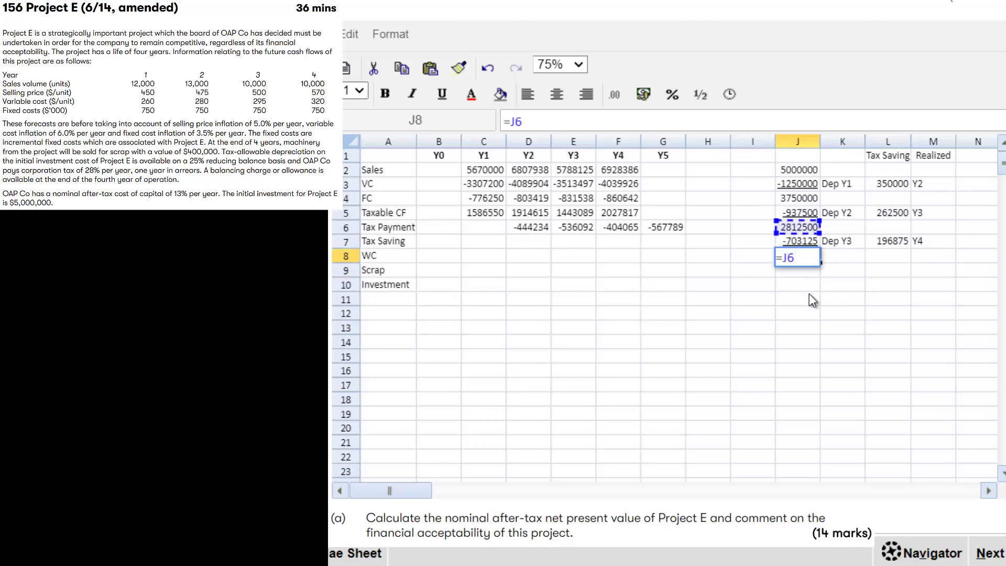
{"action": "type", "text": "+"}
{"action": "key", "text": "Up"}
{"action": "key", "text": "Return"}
{"action": "key", "text": "Down"}
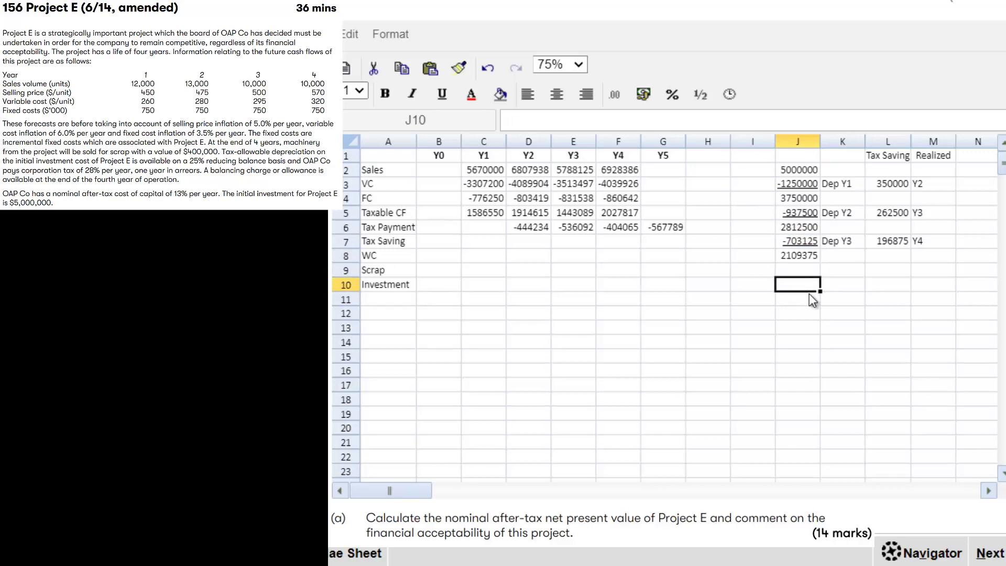
- Enter the machinery's scrap value of 400000 in J10, leaving J9 empty
{"action": "key", "text": "Up"}
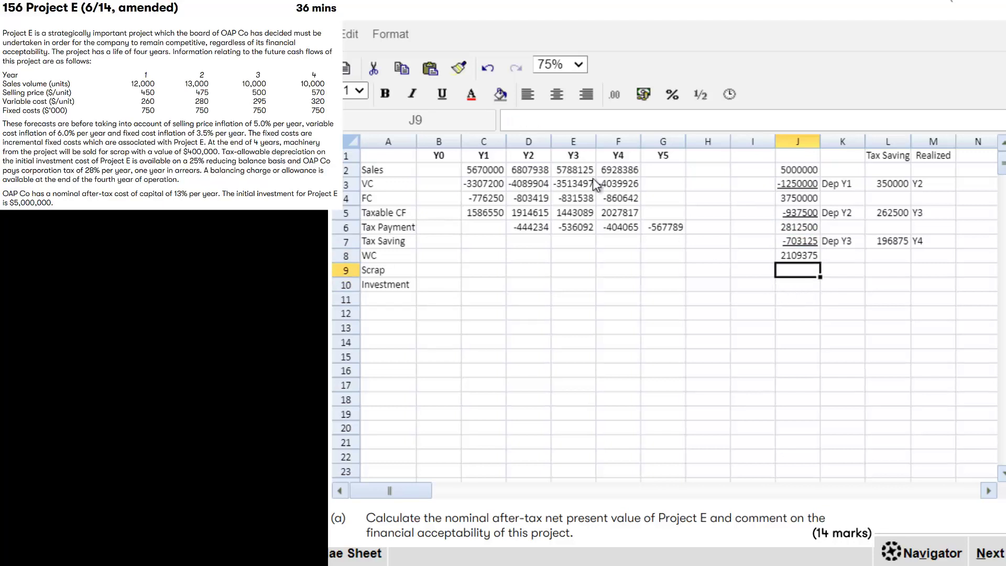
{"action": "key", "text": "Down"}
{"action": "key", "text": "Down"}
{"action": "key", "text": "Down"}
{"action": "key", "text": "Down"}
{"action": "key", "text": "Down"}
{"action": "key", "text": "Down"}
{"action": "key", "text": "Down"}
{"action": "key", "text": "Down"}
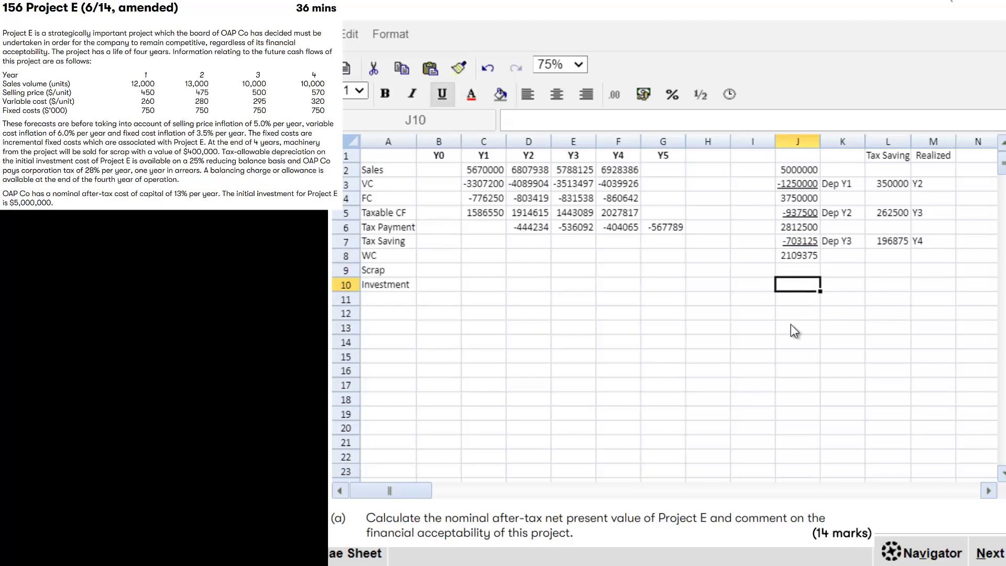
{"action": "left_click", "coordinate": [793, 289]}
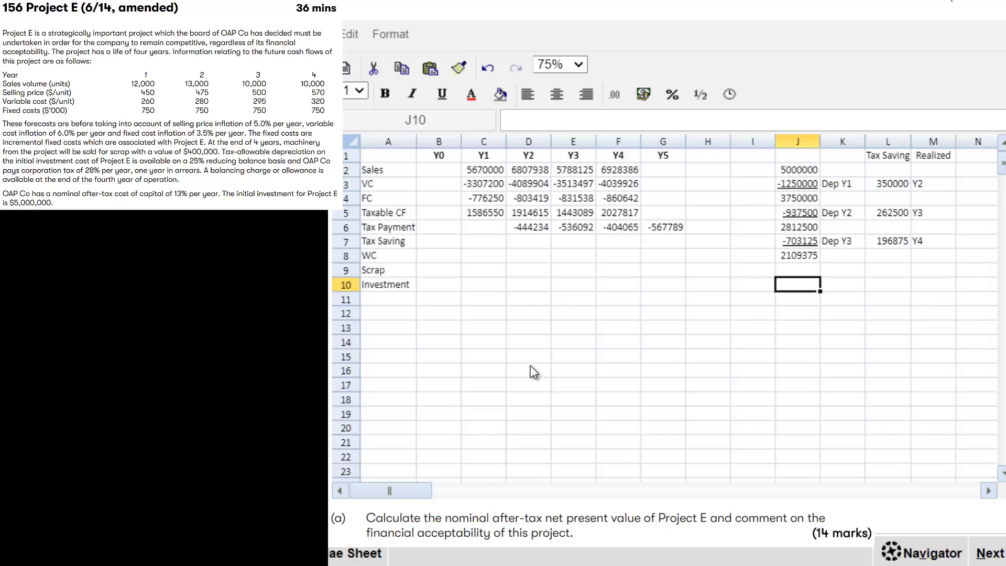
{"action": "type", "text": "40000"}
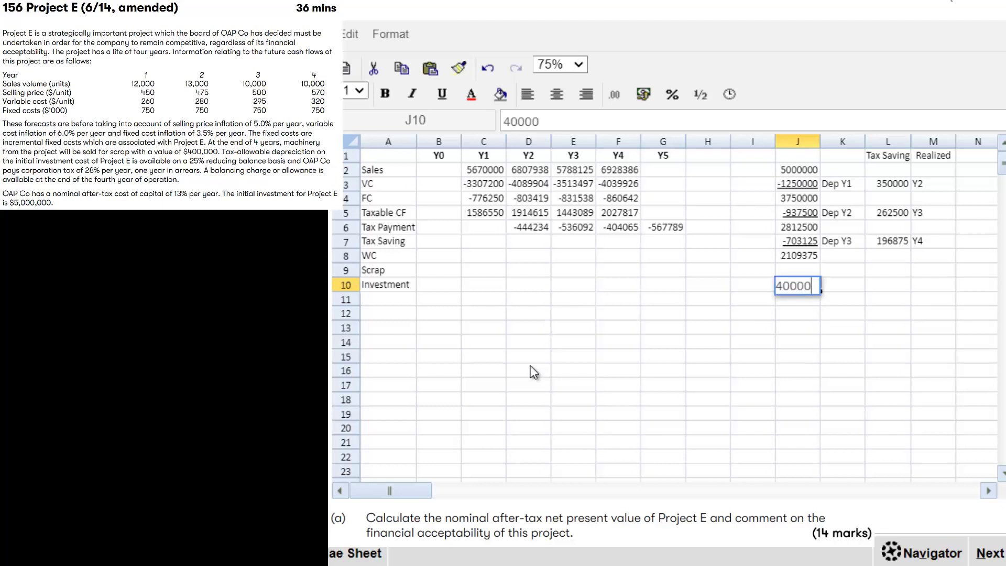
{"action": "type", "text": "0"}
{"action": "key", "text": "Return"}
- Calculate the balancing figure in J9 as scrap value minus written-down value with =J10-J8
{"action": "key", "text": "Up"}
{"action": "key", "text": "Up"}
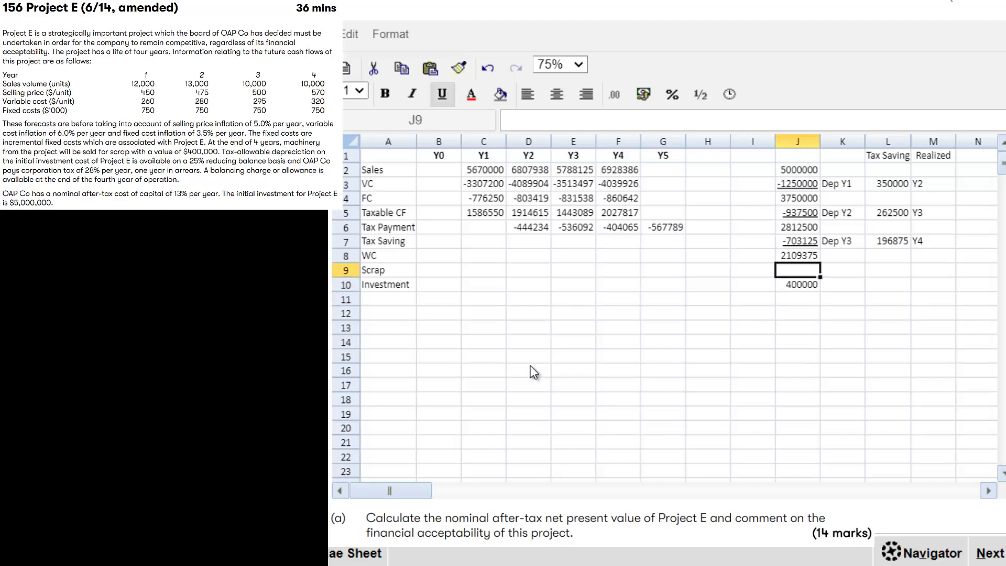
{"action": "key", "text": "Down"}
{"action": "key", "text": "Up"}
{"action": "key", "text": "Up"}
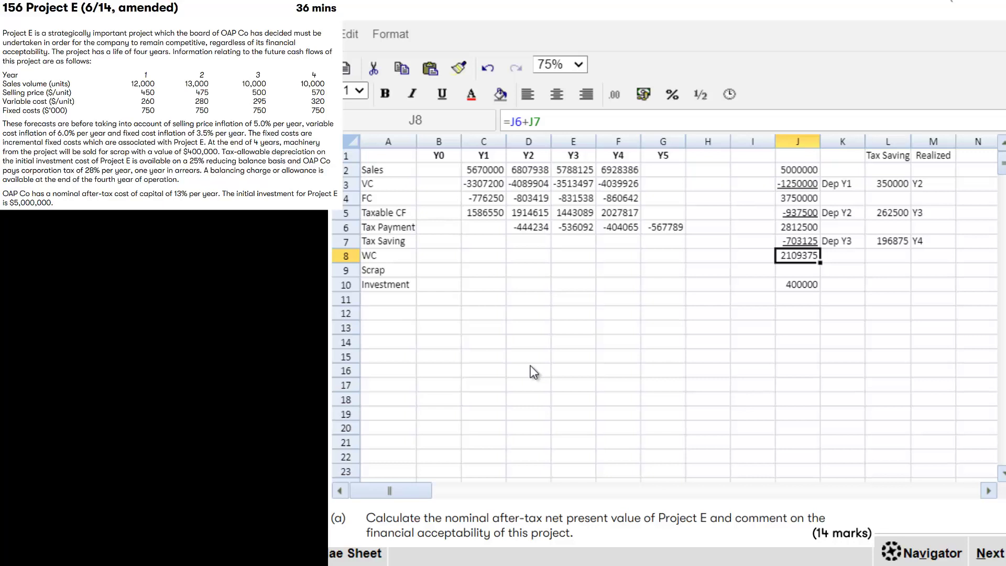
{"action": "key", "text": "Down"}
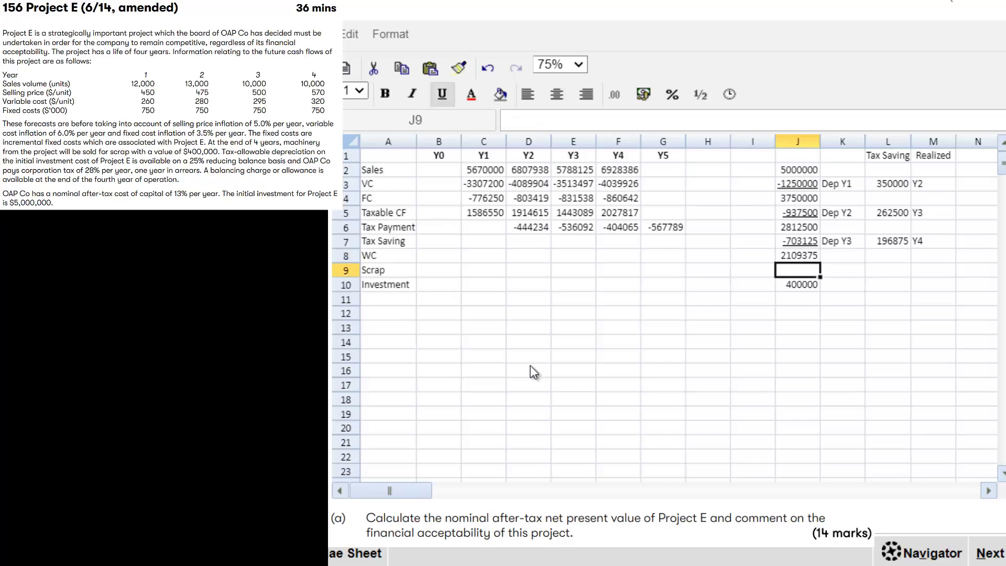
{"action": "type", "text": "="}
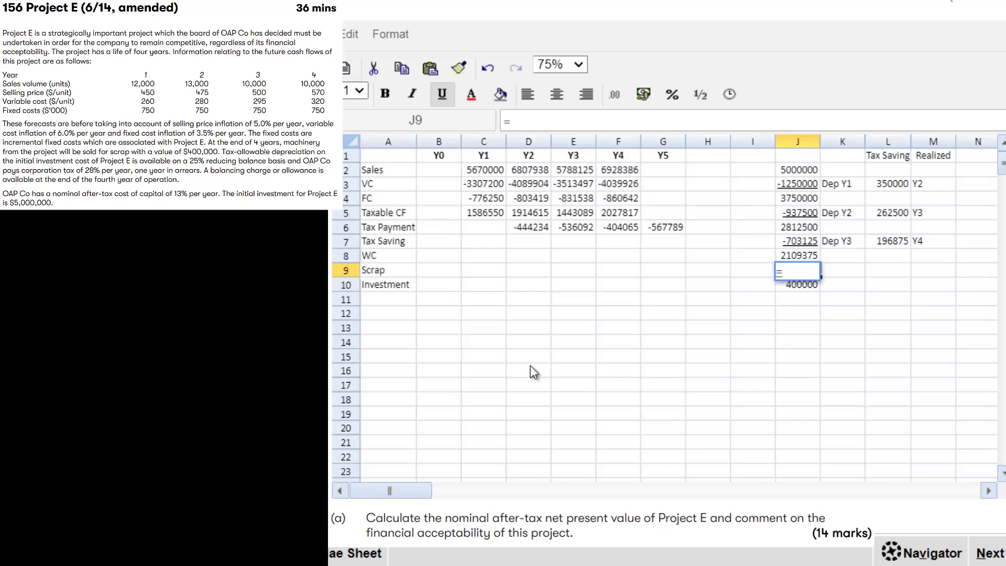
{"action": "key", "text": "Down"}
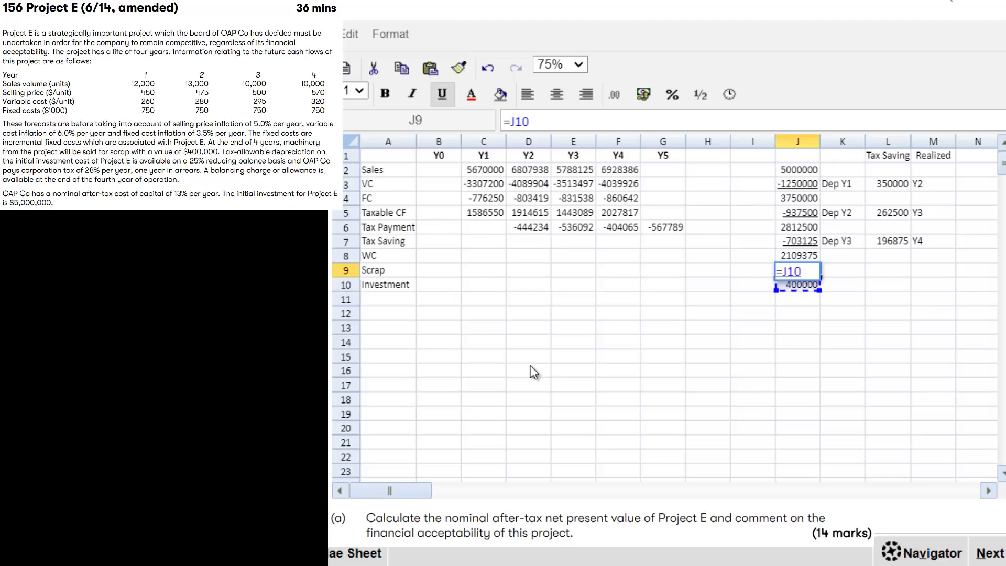
{"action": "type", "text": "-"}
{"action": "key", "text": "Up"}
{"action": "key", "text": "Up"}
{"action": "key", "text": "Return"}
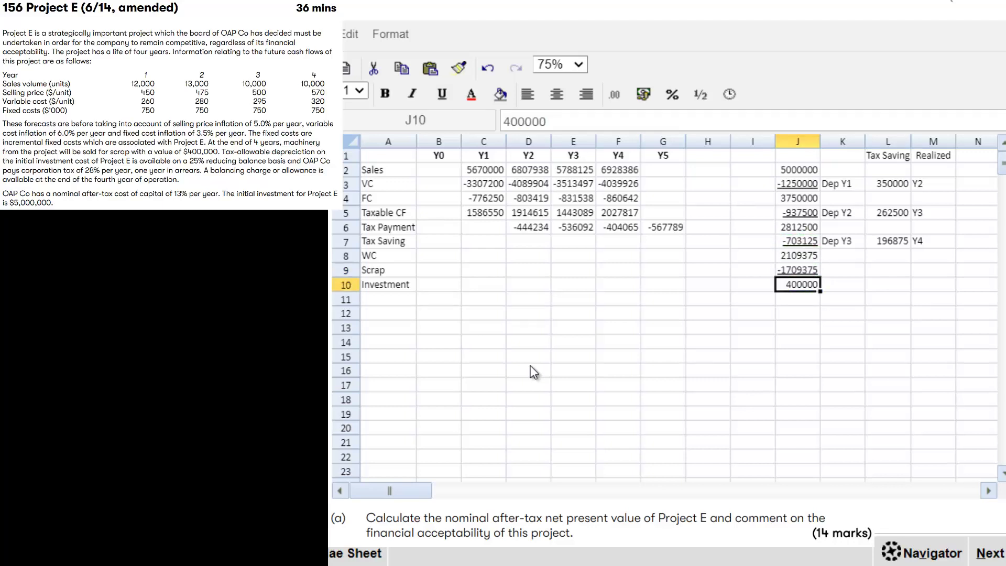
- Label the balancing figure Bal All in K9
{"action": "key", "text": "Up"}
{"action": "key", "text": "Right"}
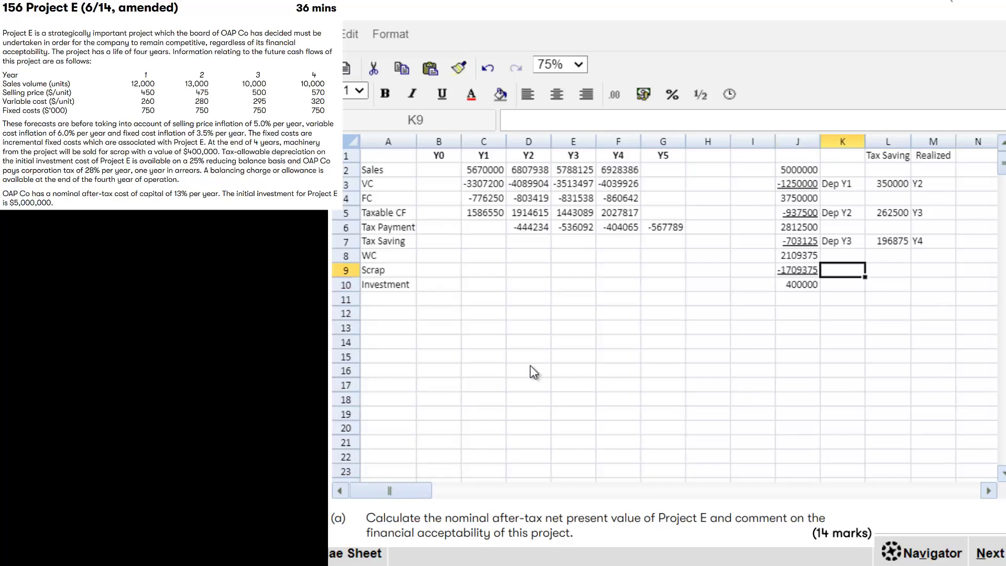
{"action": "type", "text": "Bal All"}
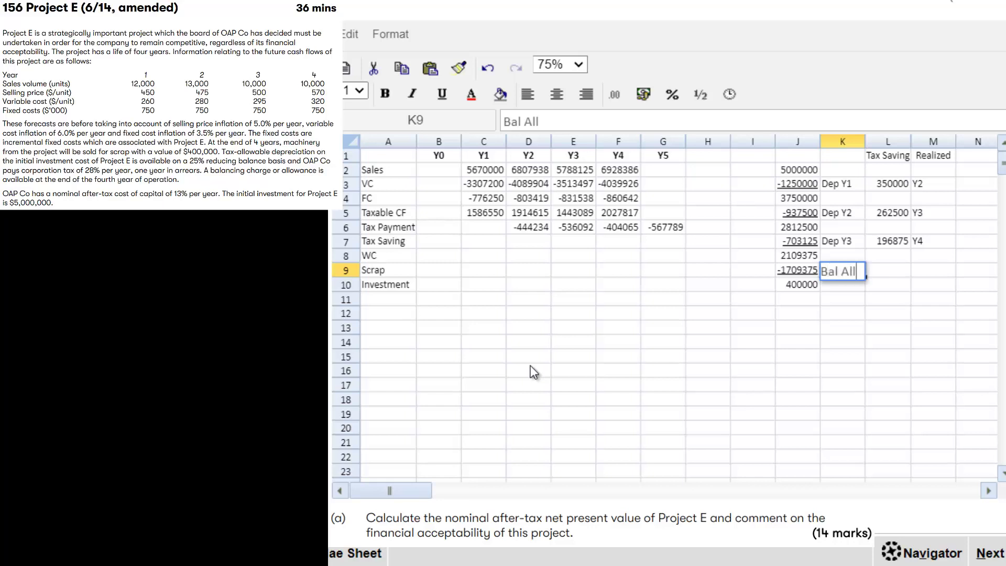
{"action": "key", "text": "Right"}
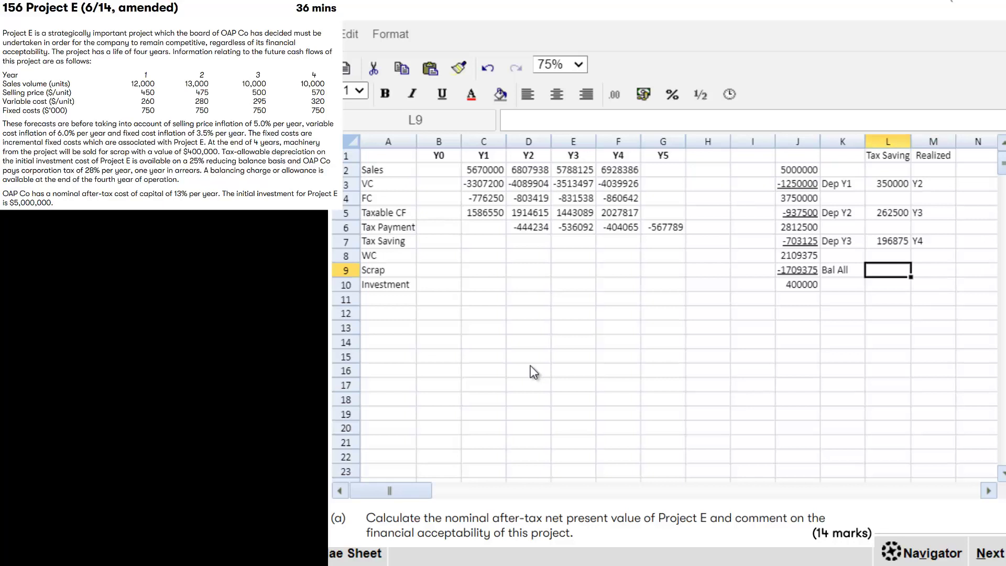
- Calculate the tax saving on the balancing allowance in L9 with =J9*-28%
{"action": "key", "text": "Up"}
{"action": "key", "text": "Up"}
{"action": "key", "text": "Down"}
{"action": "key", "text": "Down"}
{"action": "type", "text": "="}
{"action": "key", "text": "Left"}
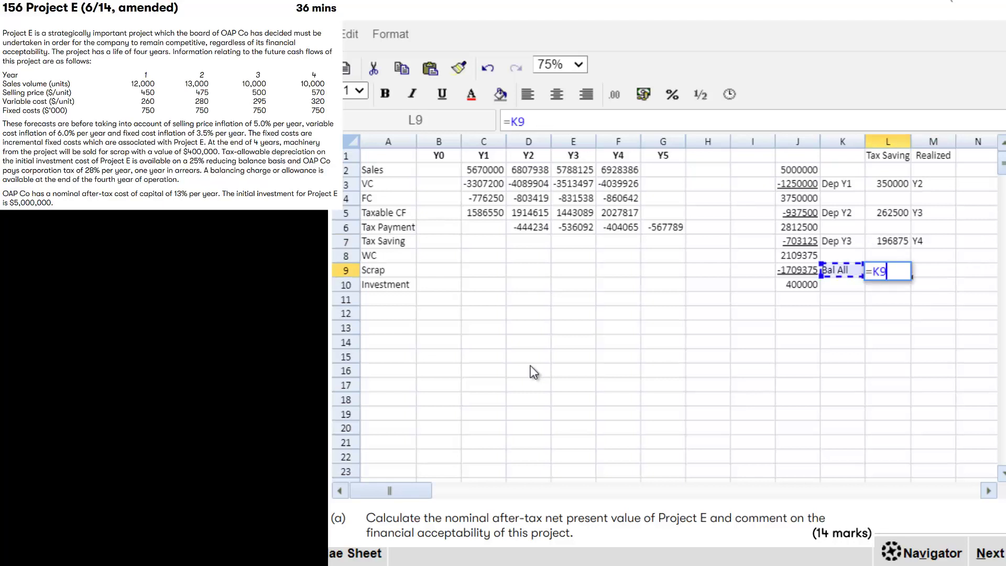
{"action": "key", "text": "Left"}
{"action": "type", "text": "*-"}
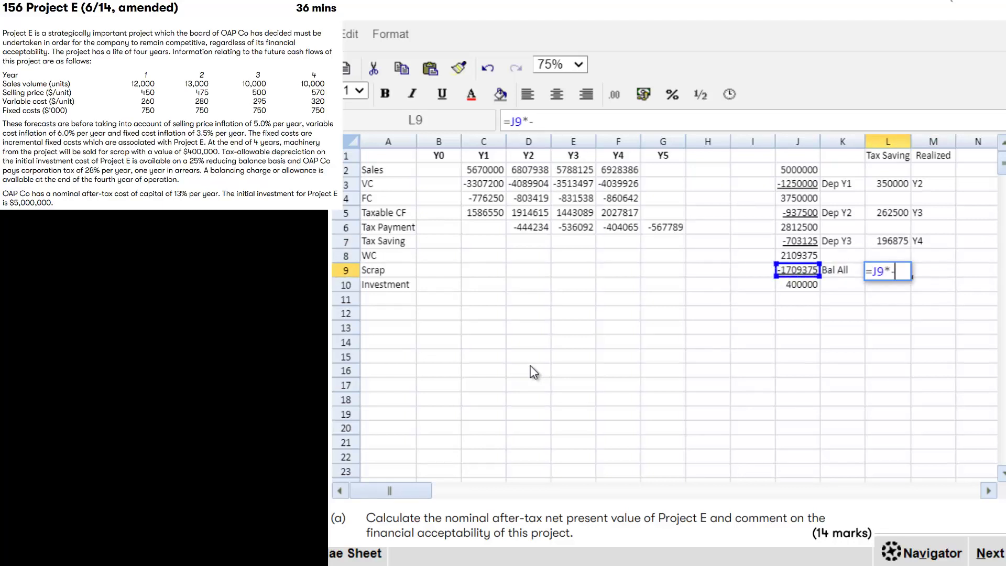
{"action": "type", "text": "28%"}
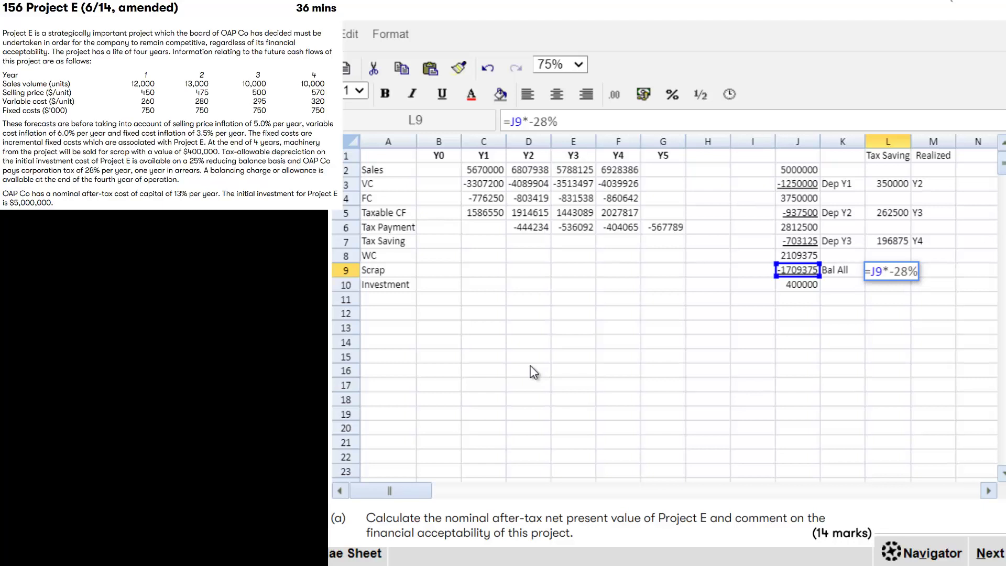
{"action": "key", "text": "Return"}
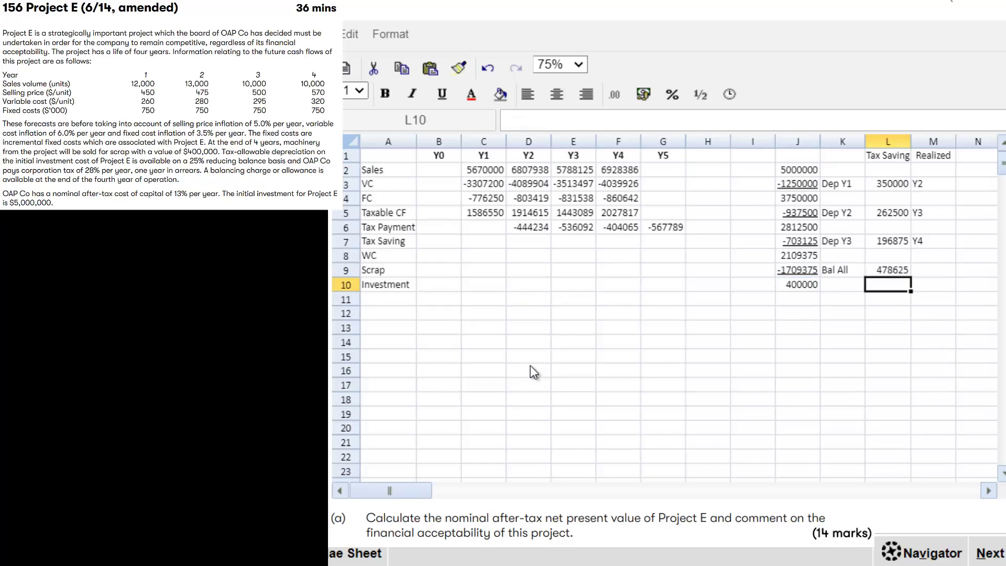
- Enter Y5 in M9 as the year the balancing allowance's tax saving is realized
{"action": "key", "text": "Up"}
{"action": "key", "text": "Right"}
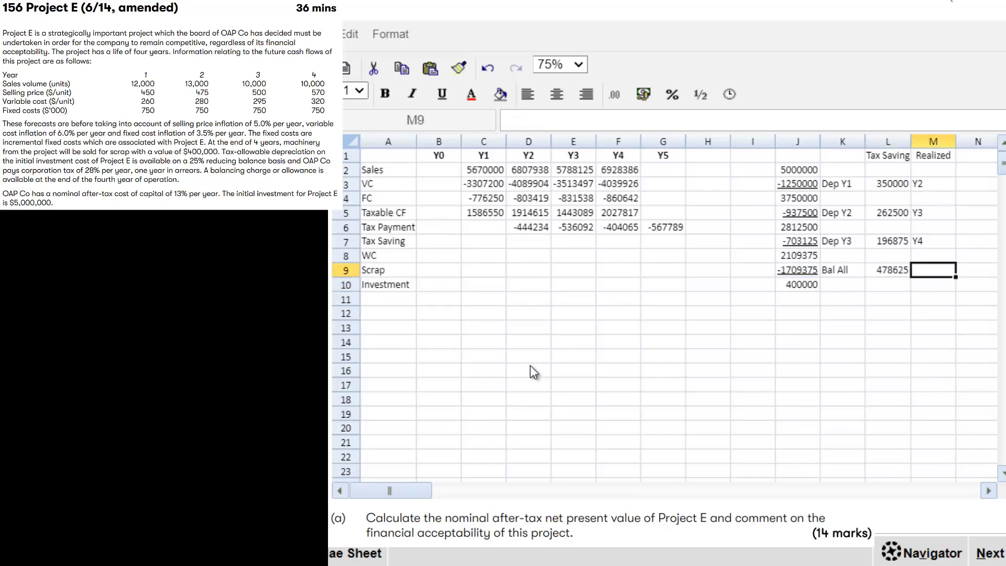
{"action": "type", "text": "Y5"}
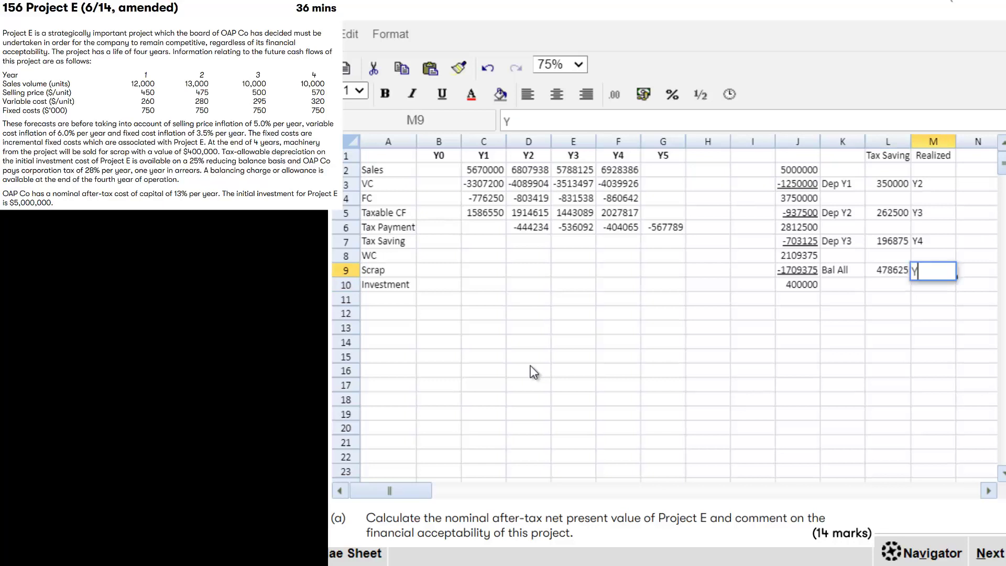
{"action": "left_click", "coordinate": [888, 342]}
- Widen column J and format its figures with the #,##0 thousands-separator number format
{"action": "double_click", "coordinate": [820, 141]}
{"action": "left_click", "coordinate": [819, 142]}
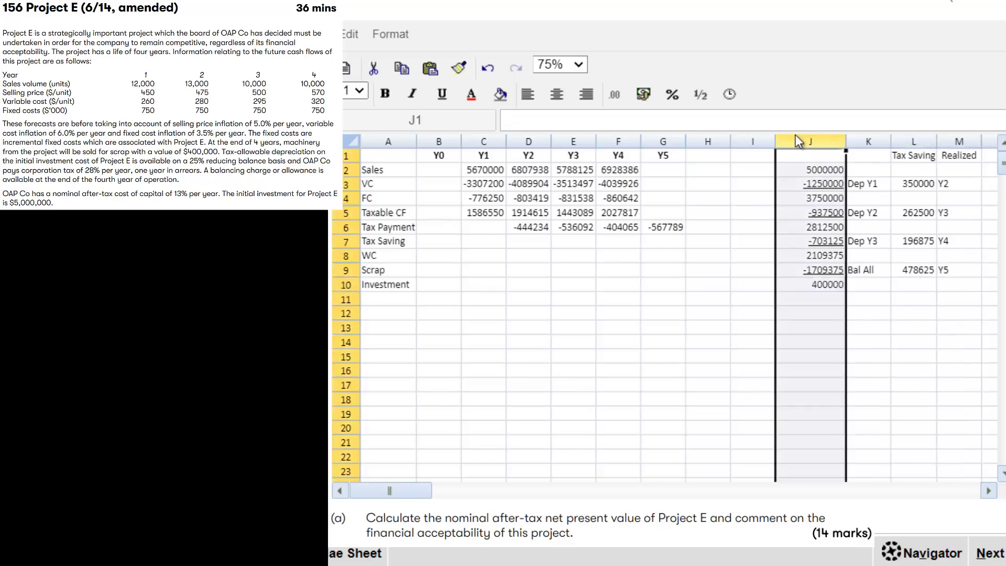
{"action": "left_click", "coordinate": [614, 94]}
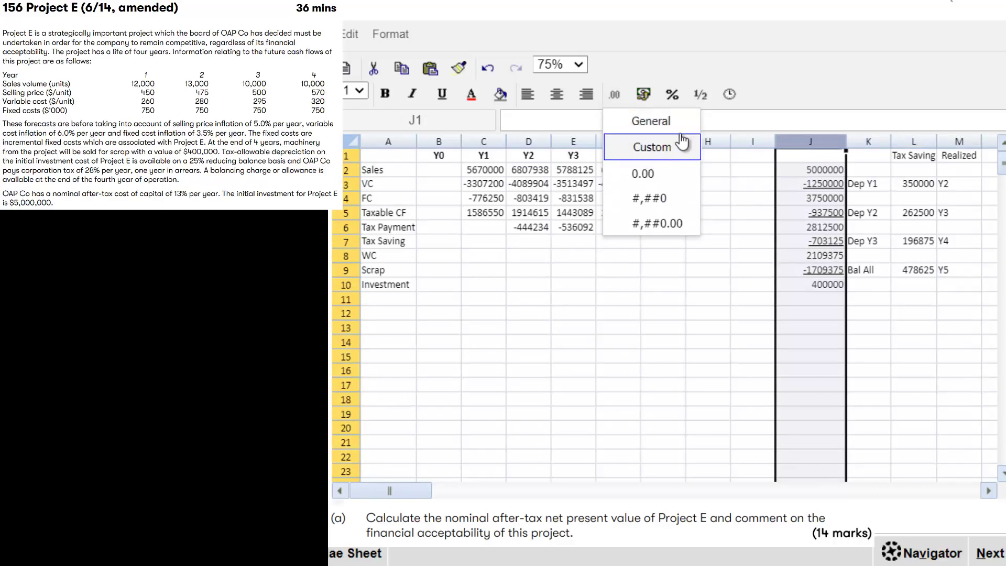
{"action": "left_click", "coordinate": [680, 199]}
{"action": "left_click", "coordinate": [688, 303]}
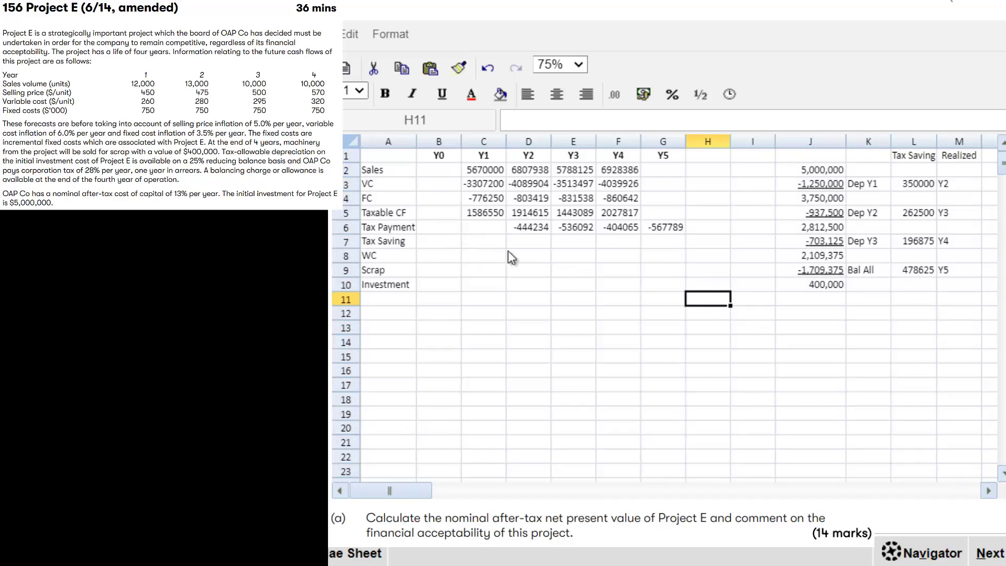
- Link the Y2 and Y3 tax savings from the depreciation working with =L3 in D7 and =L5 in E7
{"action": "left_click", "coordinate": [532, 242]}
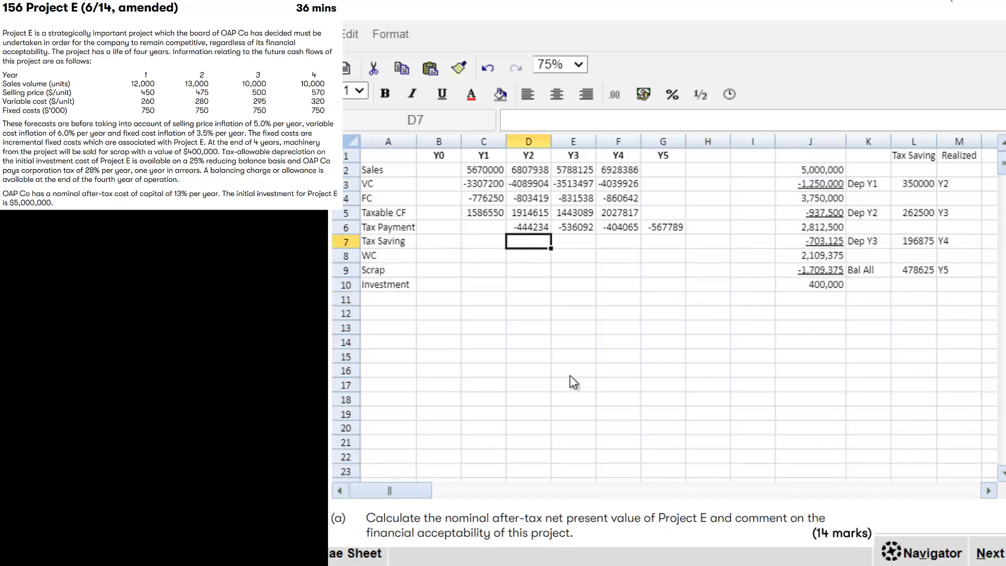
{"action": "type", "text": "="}
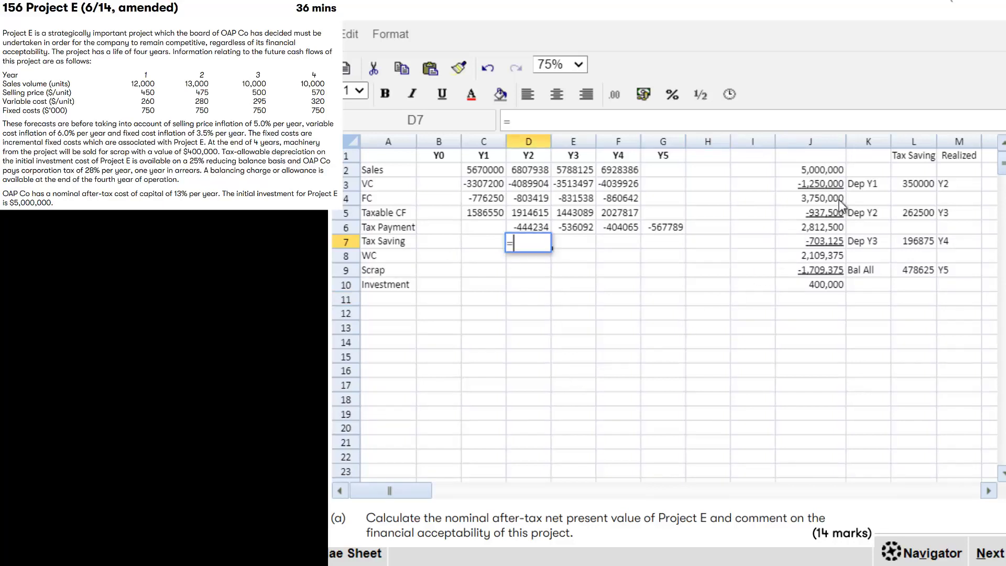
{"action": "left_click", "coordinate": [916, 184]}
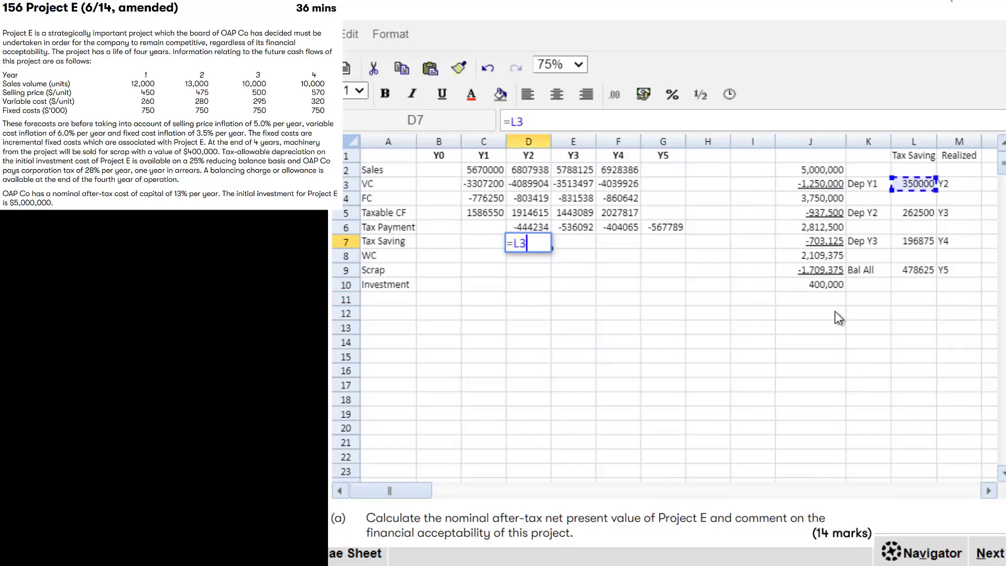
{"action": "key", "text": "Return"}
{"action": "left_click", "coordinate": [589, 246]}
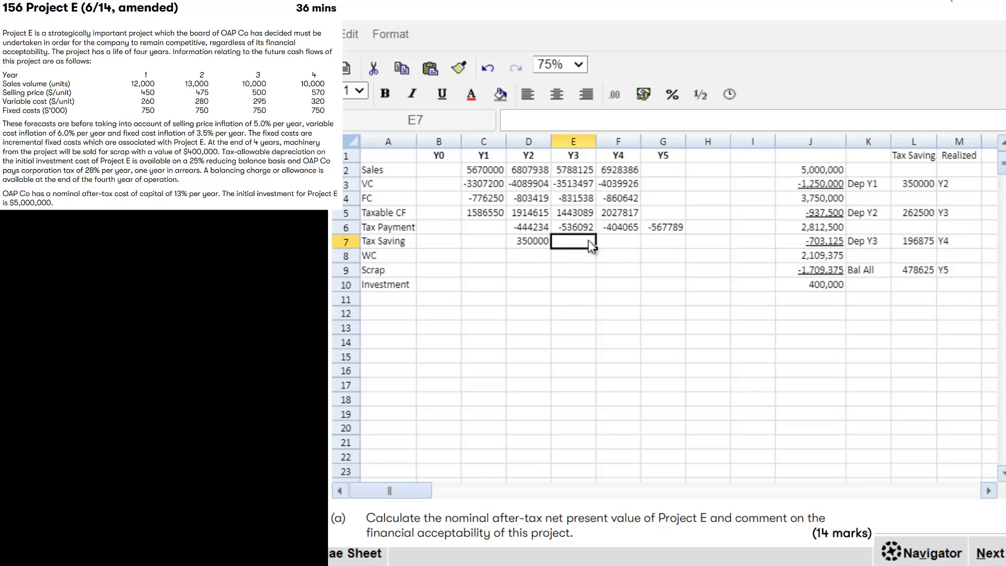
{"action": "type", "text": "="}
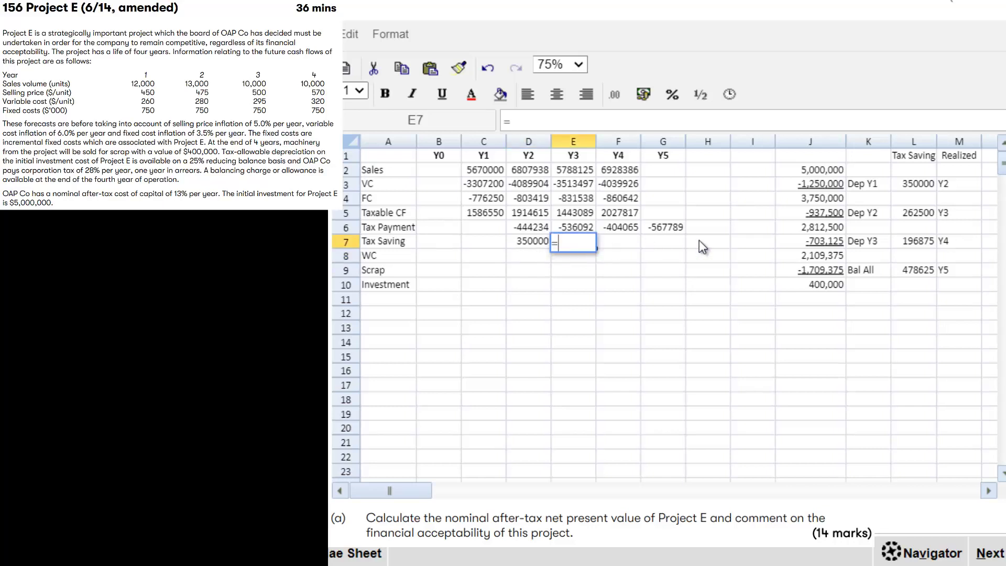
{"action": "left_click", "coordinate": [923, 214]}
{"action": "key", "text": "Return"}
- Link the Y4 and Y5 tax savings from the depreciation working with =L7 in F7 and =L9 in G7
{"action": "left_click", "coordinate": [624, 242]}
{"action": "type", "text": "="}
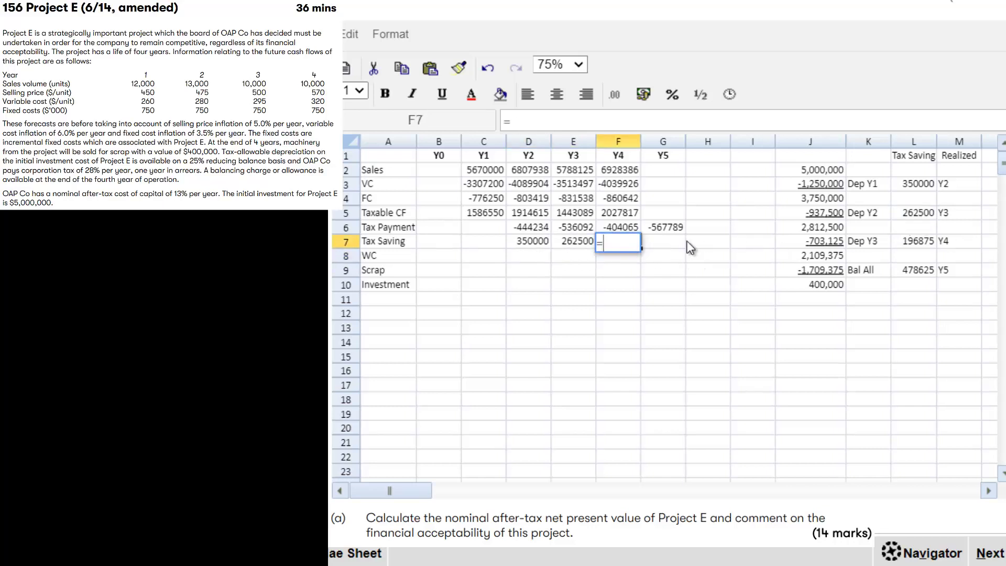
{"action": "left_click", "coordinate": [919, 244]}
{"action": "key", "text": "Return"}
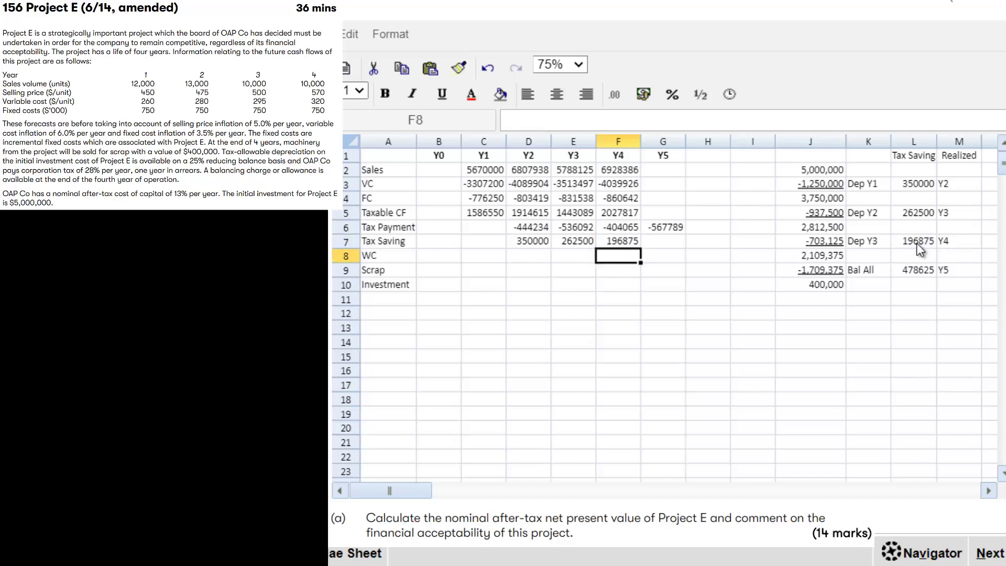
{"action": "left_click", "coordinate": [670, 242]}
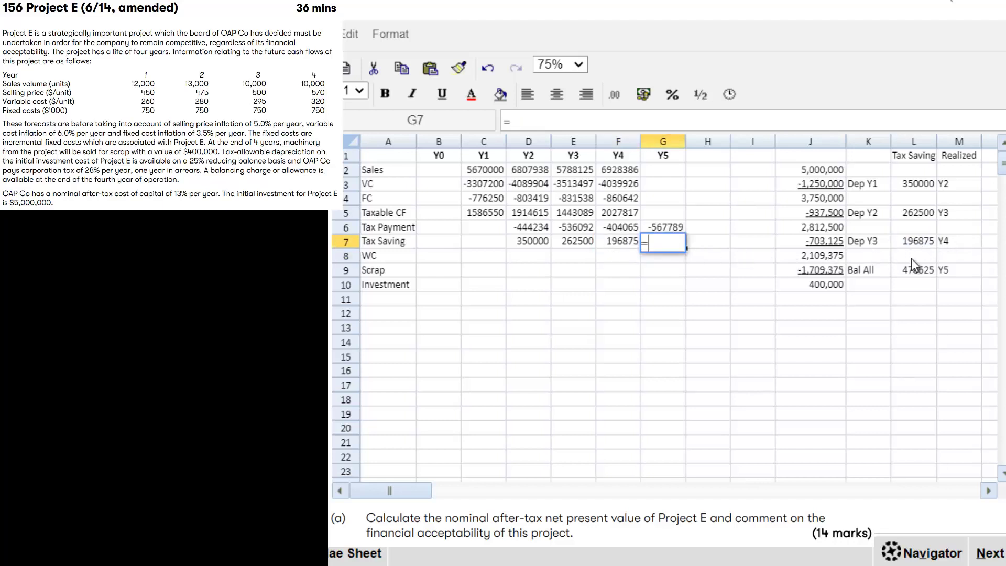
{"action": "type", "text": "="}
{"action": "left_click", "coordinate": [925, 272]}
{"action": "key", "text": "Return"}
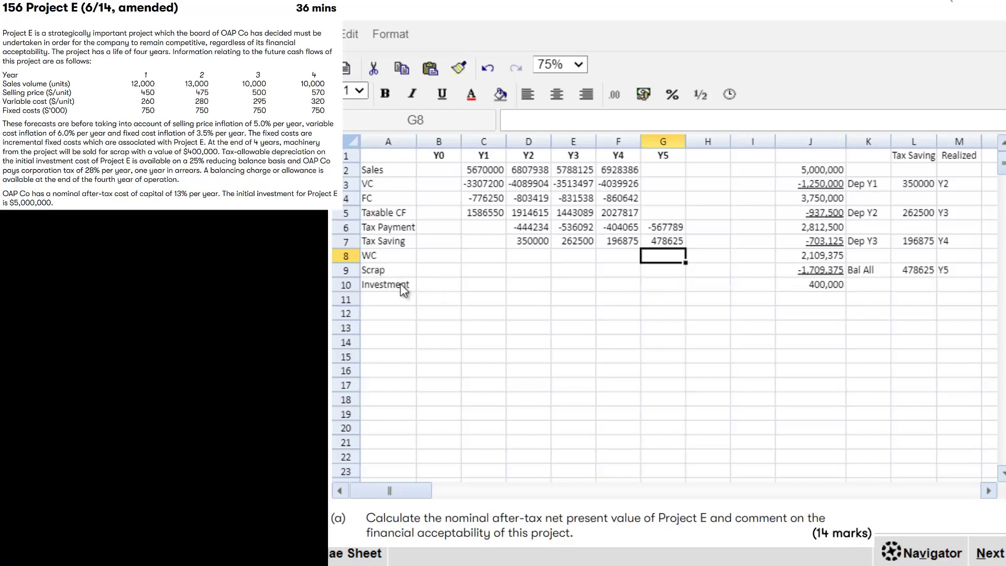
- Move the Scrap and Investment labels up one row into A8:A9, replacing the WC label
{"action": "left_click_drag", "start_coordinate": [398, 275], "coordinate": [397, 281]}
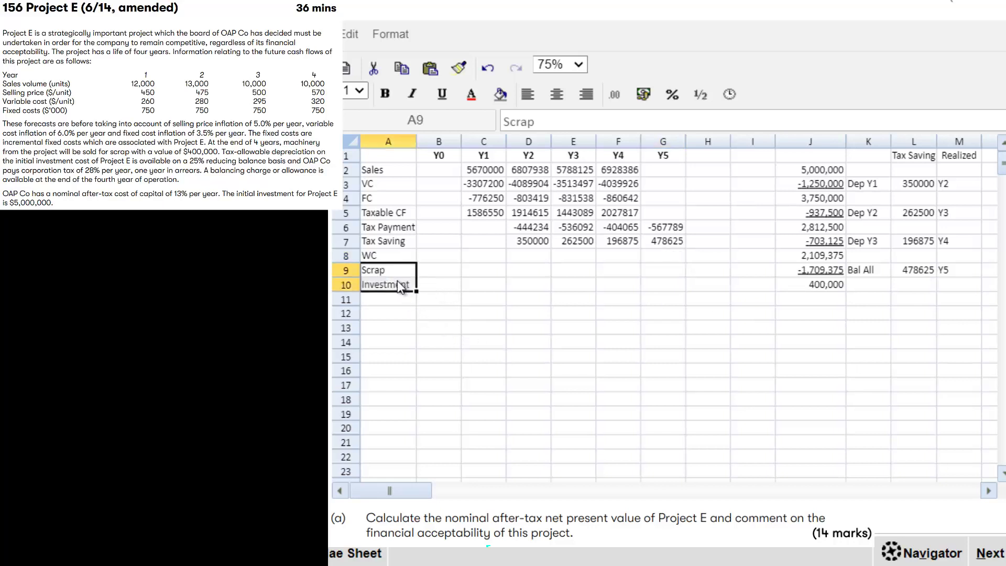
{"action": "left_click", "coordinate": [400, 261]}
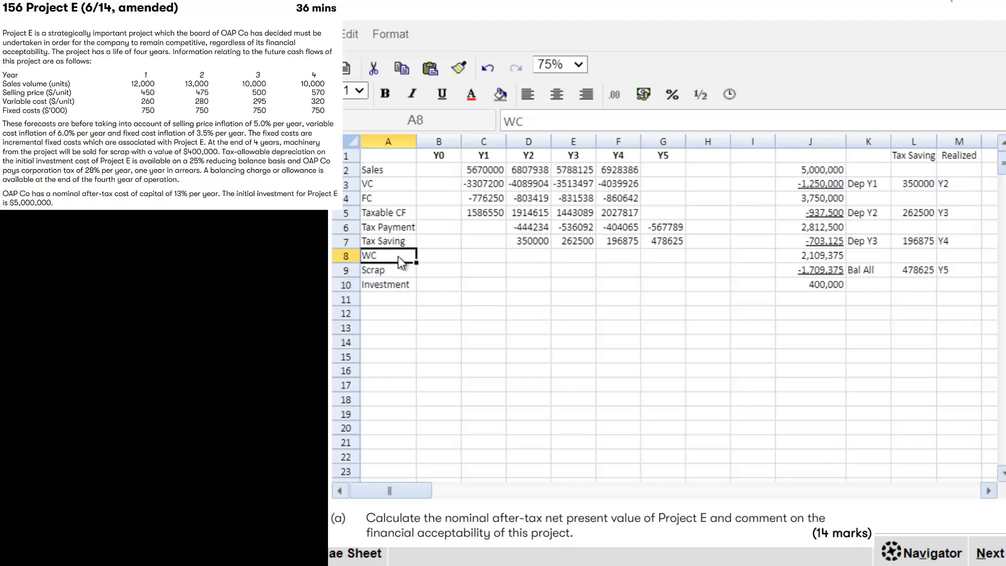
{"action": "key", "text": "ctrl+minus"}
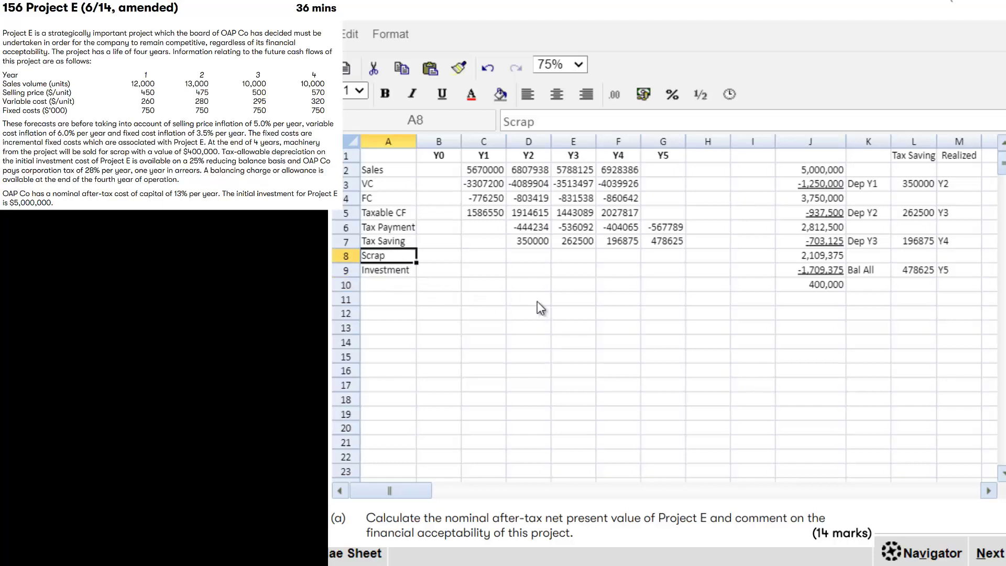
- Link the Y4 scrap value in F8 to the depreciation working with =J10
{"action": "key", "text": "Right"}
{"action": "key", "text": "Right"}
{"action": "key", "text": "Right"}
{"action": "key", "text": "Right"}
{"action": "key", "text": "Right"}
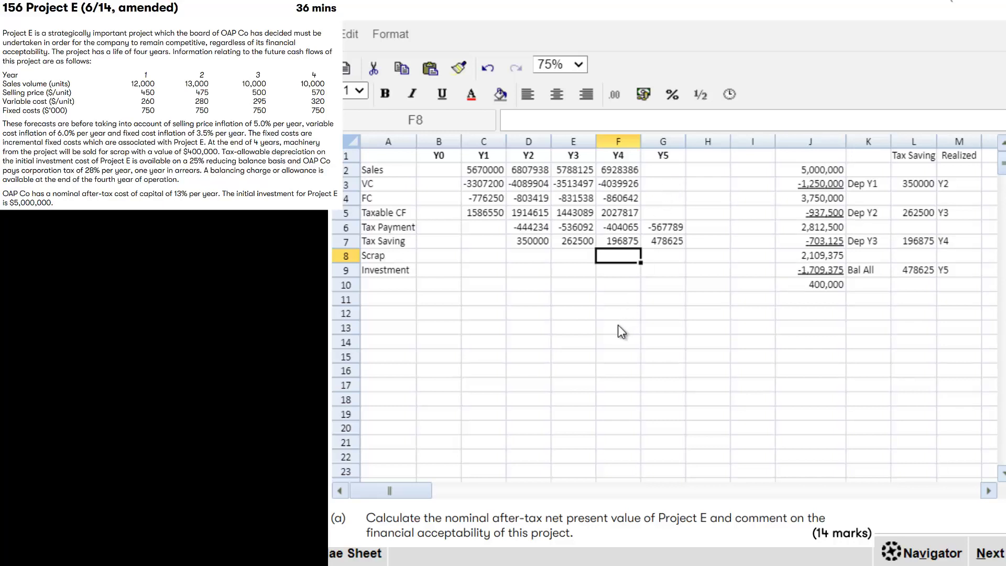
{"action": "type", "text": "="}
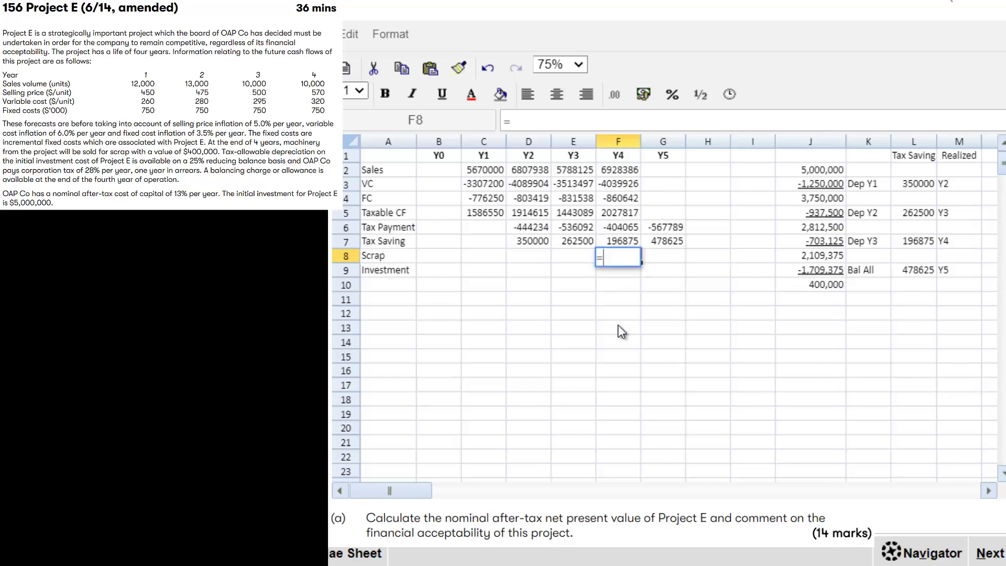
{"action": "left_click", "coordinate": [819, 288]}
{"action": "key", "text": "Return"}
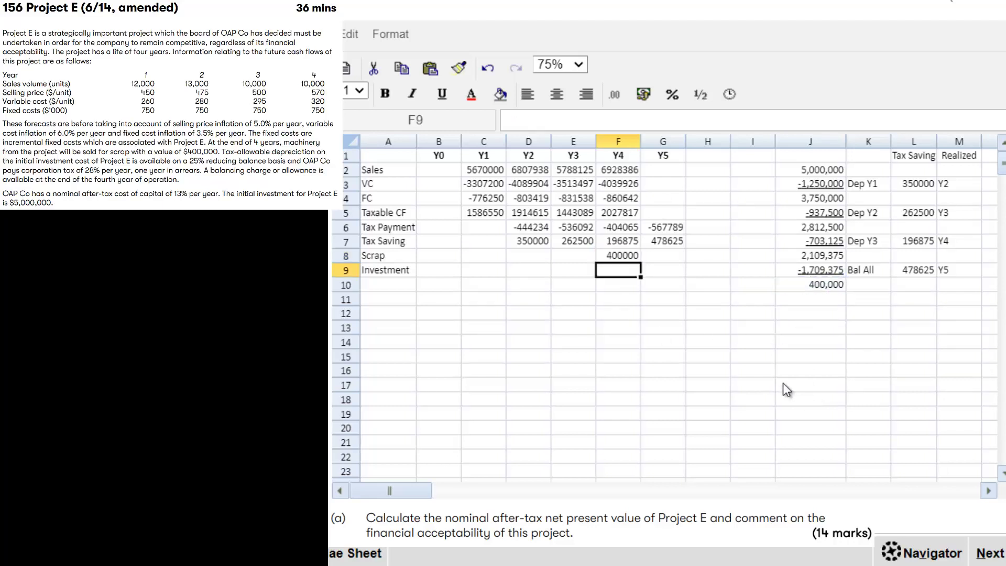
- Enter the Y0 investment outflow in B9 with =-J2
{"action": "left_click", "coordinate": [449, 273]}
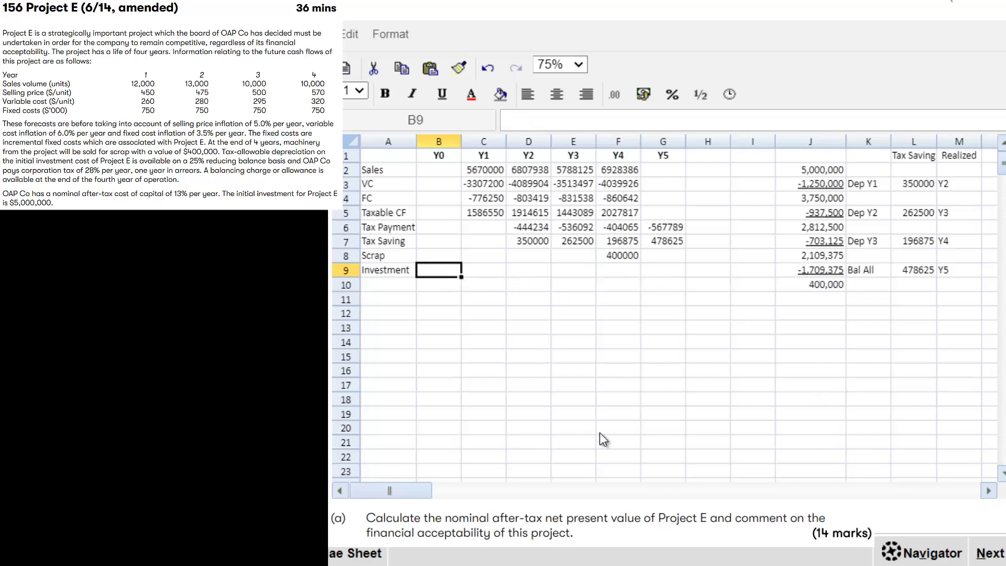
{"action": "type", "text": "=-"}
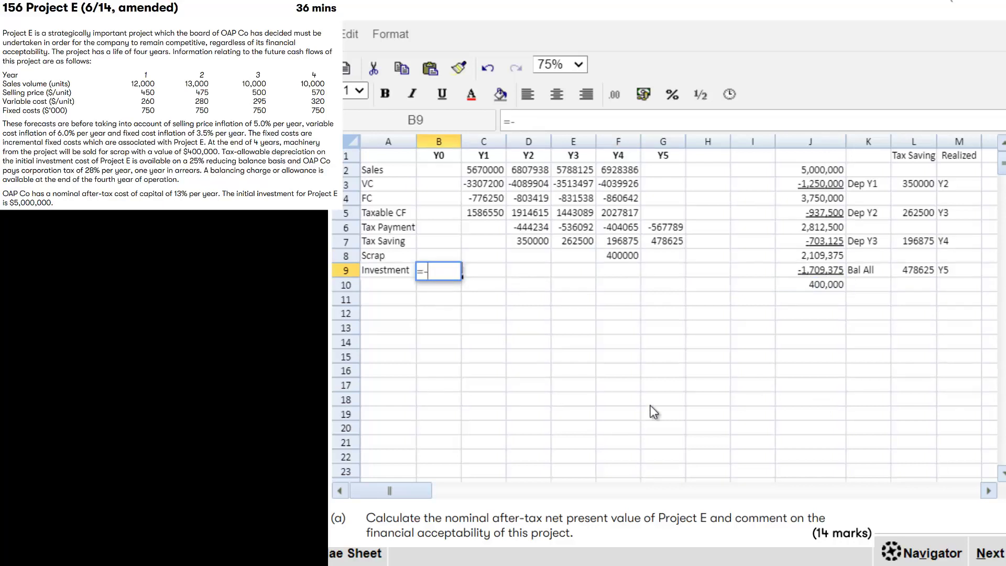
{"action": "left_click", "coordinate": [819, 172]}
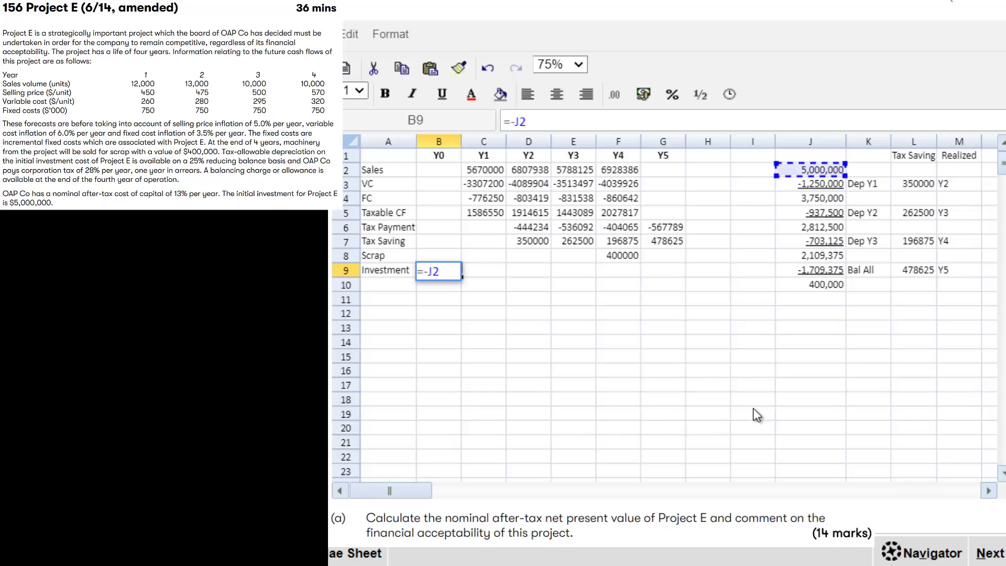
{"action": "key", "text": "Return"}
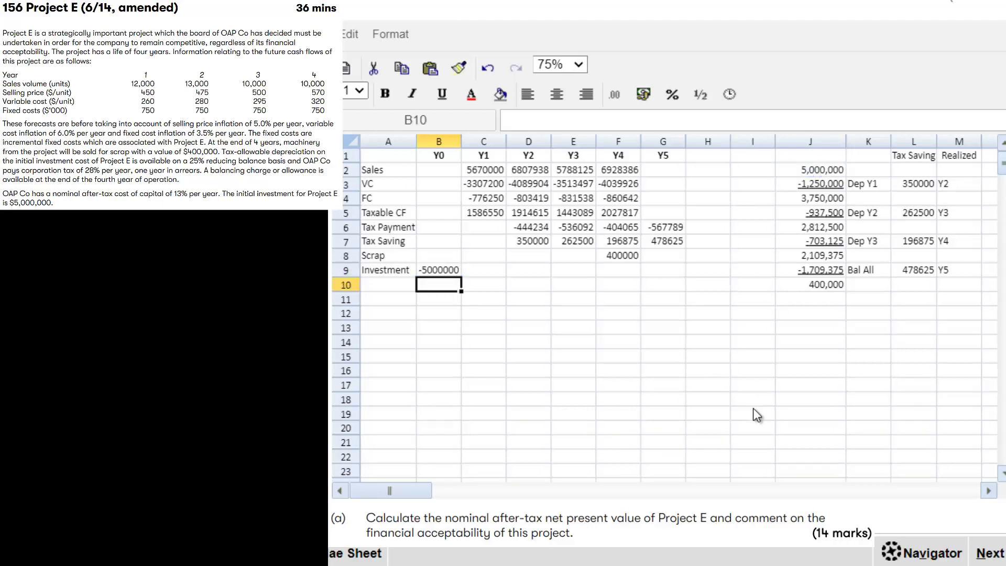
- Underline the fixed cost figures in C4:F4 above the taxable cash flow row
{"action": "key", "text": "Up"}
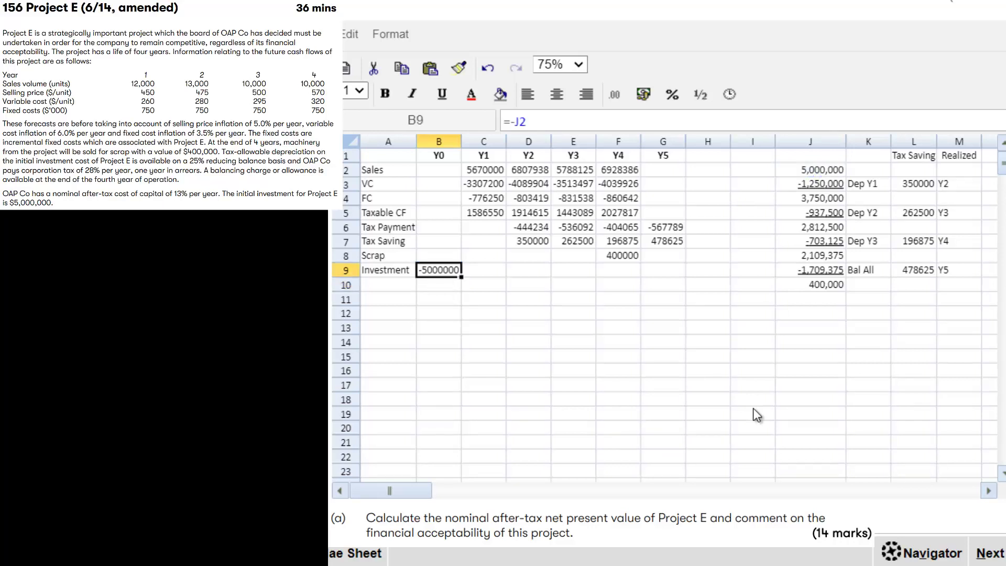
{"action": "key", "text": "Up"}
{"action": "key", "text": "Up"}
{"action": "key", "text": "Up"}
{"action": "key", "text": "Up"}
{"action": "key", "text": "Up"}
{"action": "key", "text": "Right"}
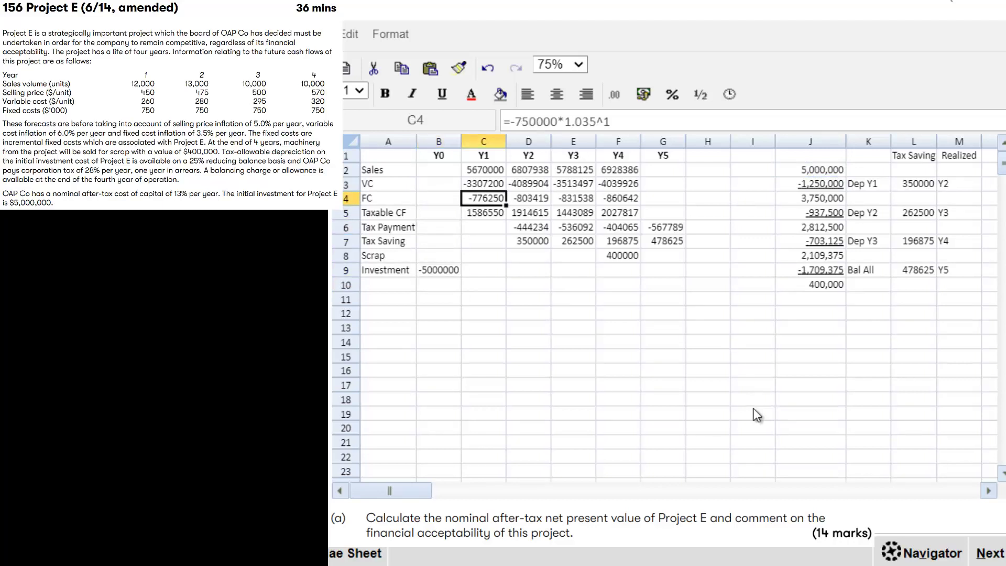
{"action": "key", "text": "shift+Right"}
{"action": "key", "text": "shift+Right"}
{"action": "key", "text": "shift+Right"}
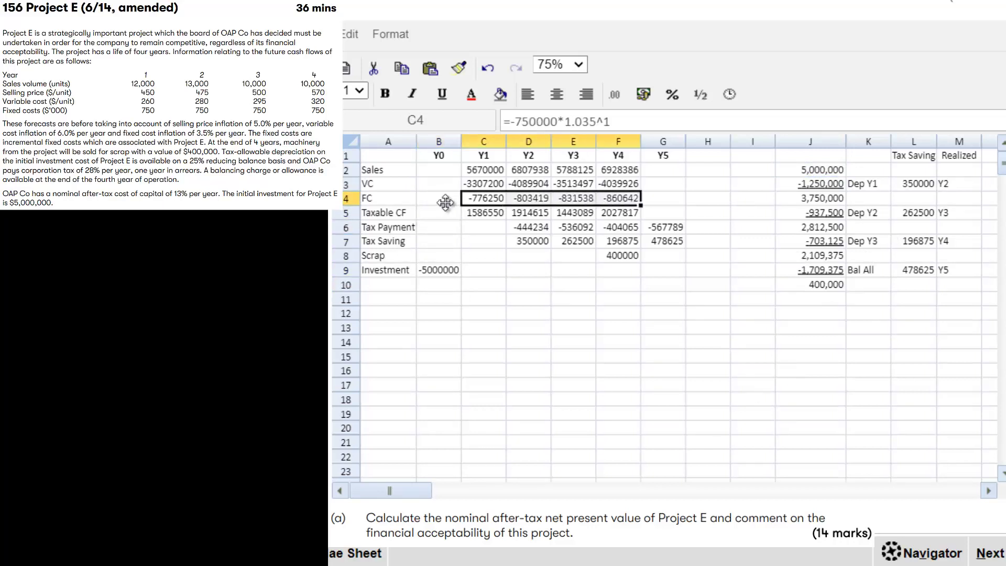
{"action": "left_click", "coordinate": [441, 94]}
{"action": "left_click", "coordinate": [564, 295]}
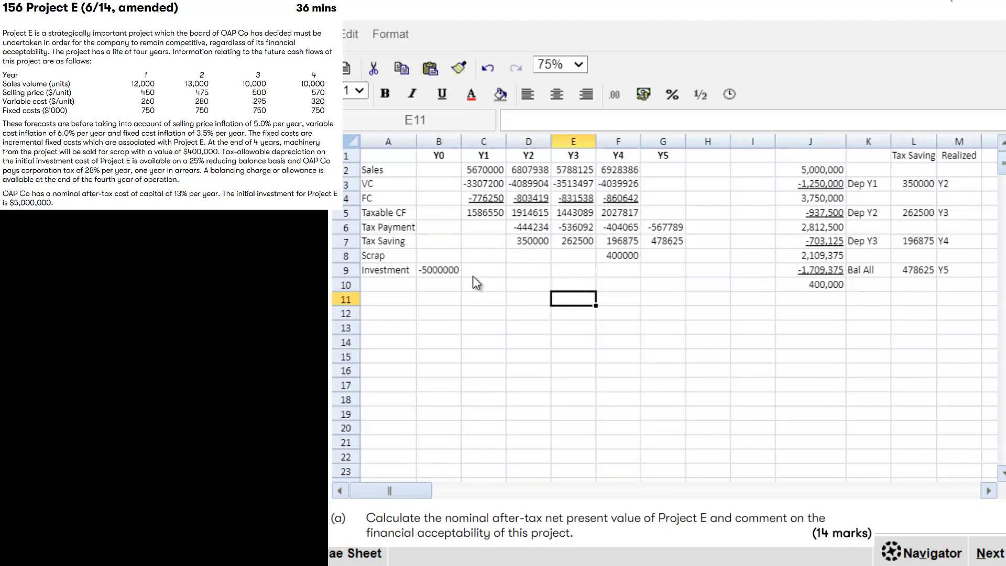
- Underline the Investment row cells B9:G9
{"action": "left_click_drag", "start_coordinate": [431, 272], "coordinate": [664, 274]}
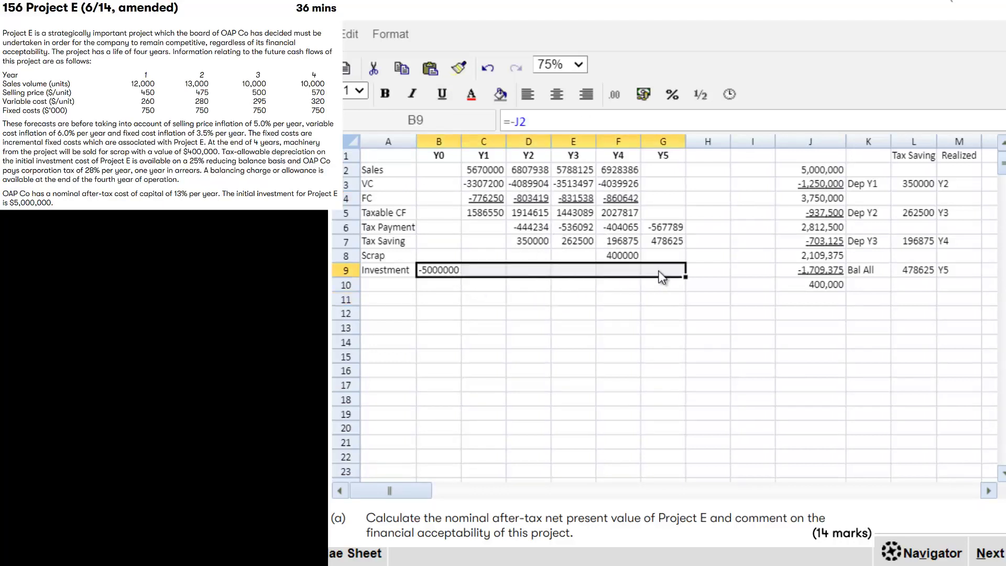
{"action": "left_click", "coordinate": [444, 101]}
{"action": "left_click", "coordinate": [435, 287]}
- Label A10 as NCF and calculate the Y0 net cash flow in B10 with =SUM(B5:B9)
{"action": "left_click", "coordinate": [387, 283]}
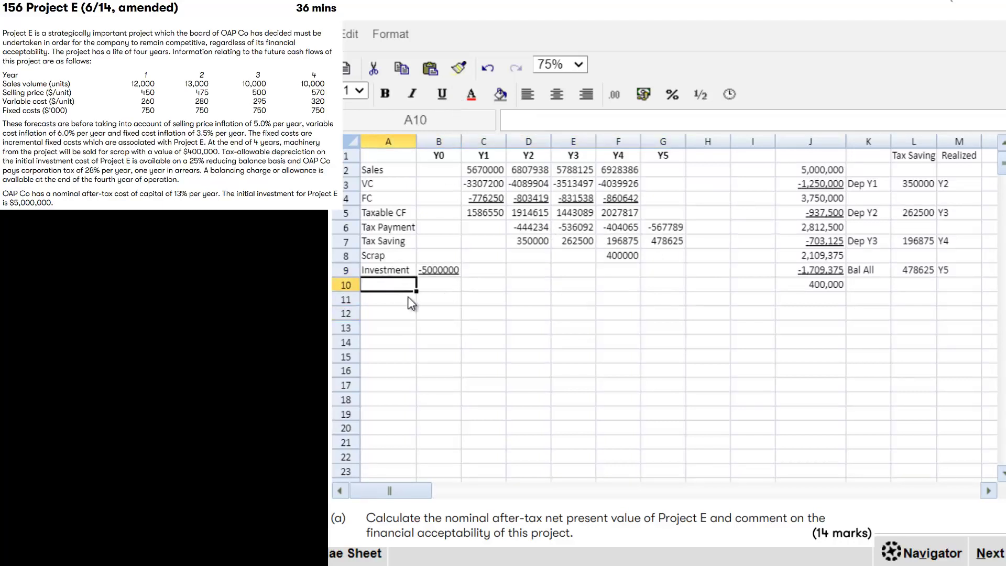
{"action": "type", "text": "NCF"}
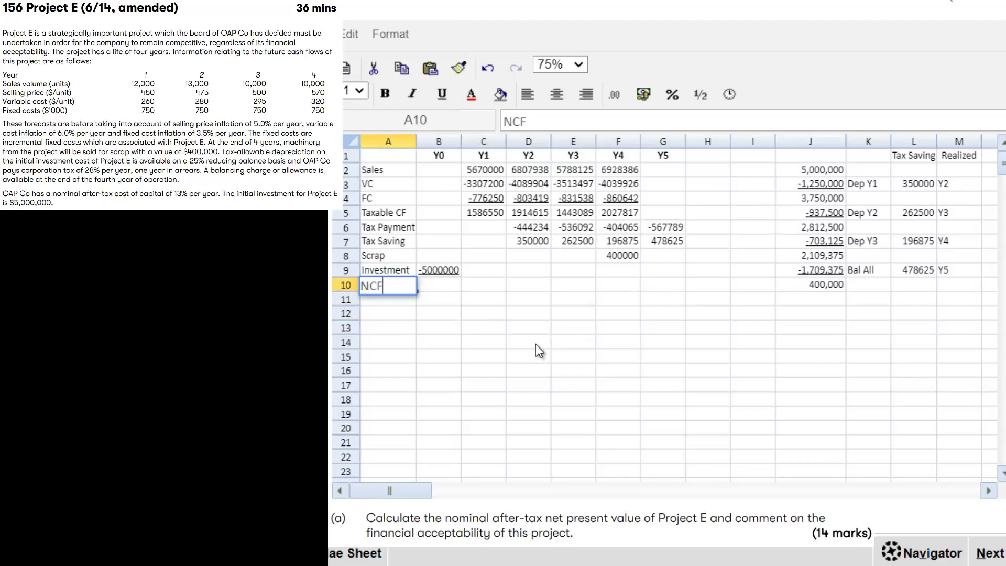
{"action": "key", "text": "Tab"}
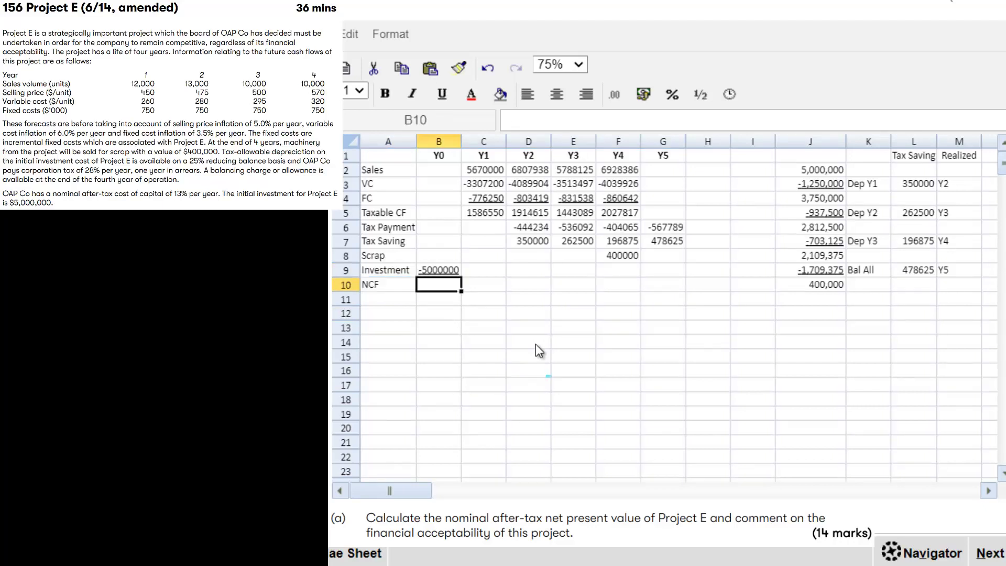
{"action": "type", "text": "=sum("}
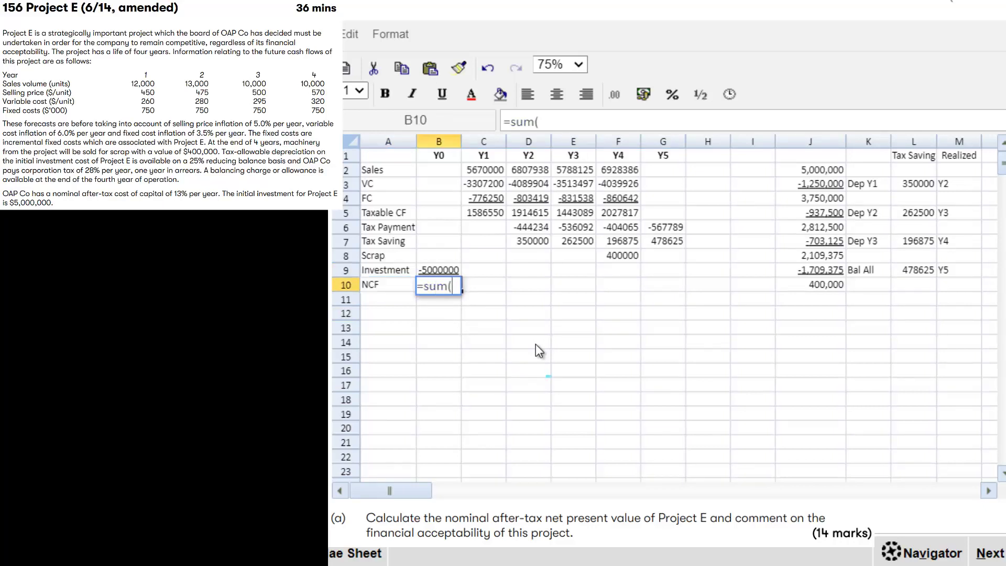
{"action": "key", "text": "Up"}
{"action": "key", "text": "Up"}
{"action": "key", "text": "Up"}
{"action": "key", "text": "Up"}
{"action": "key", "text": "Up"}
{"action": "key", "text": "shift+Down"}
{"action": "key", "text": "shift+Down"}
{"action": "key", "text": "shift+Down"}
{"action": "key", "text": "shift+Down"}
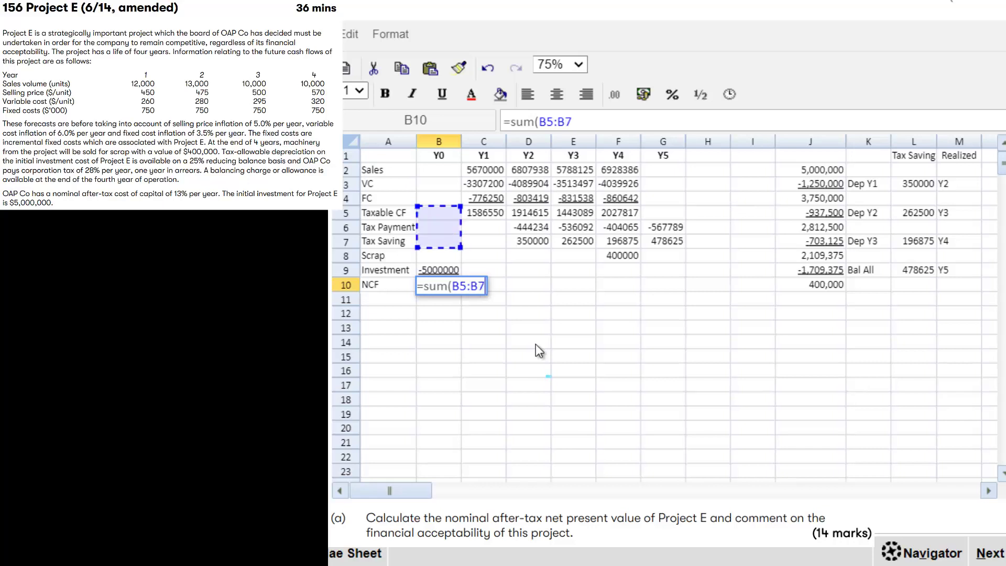
{"action": "type", "text": ")"}
{"action": "key", "text": "Return"}
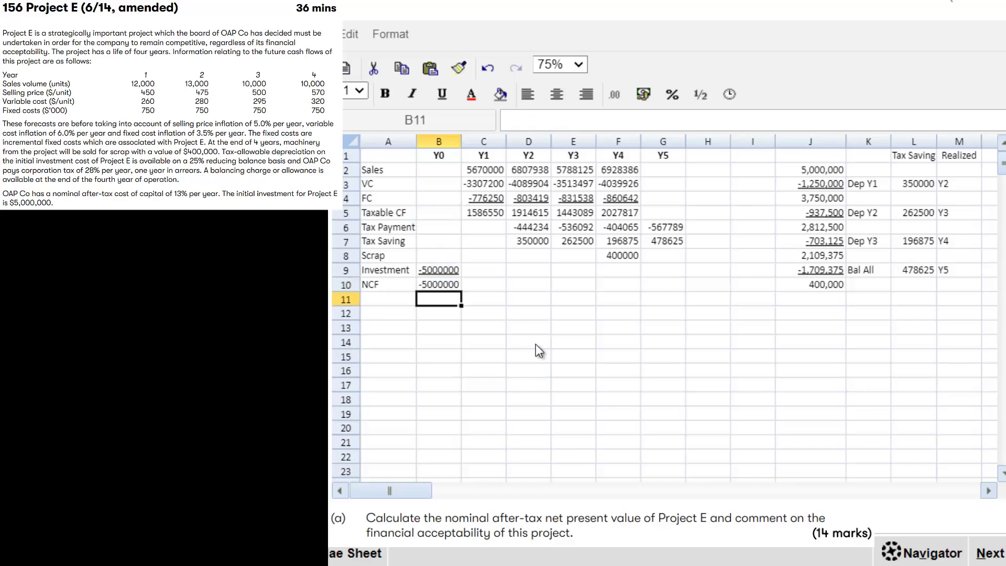
- Fill the net cash flow formula from B10 across to G10 for Y1 to Y5
{"action": "key", "text": "Up"}
{"action": "key", "text": "shift+Right"}
{"action": "key", "text": "shift+Right"}
{"action": "key", "text": "shift+Right"}
{"action": "key", "text": "shift+Right"}
{"action": "key", "text": "shift+Right"}
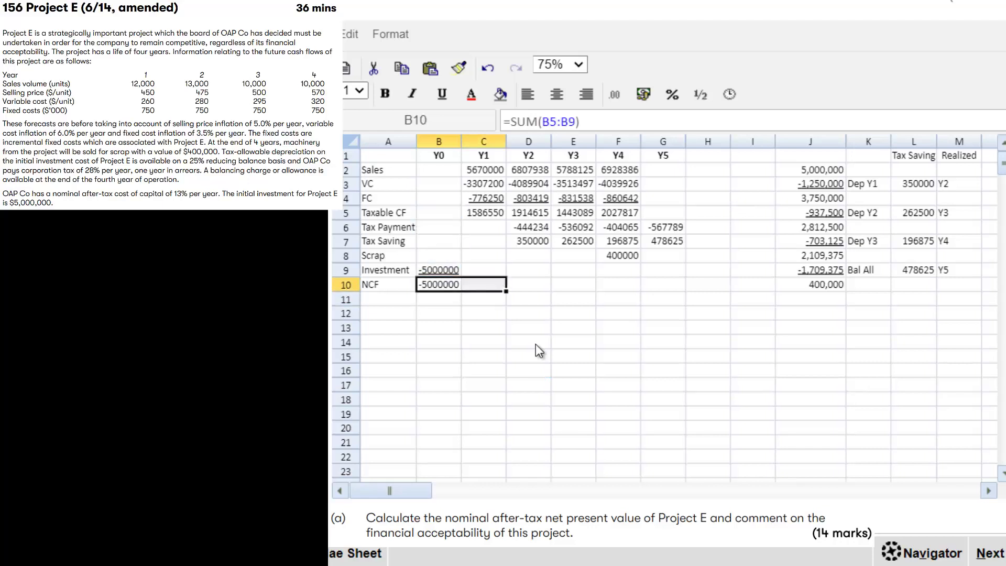
{"action": "key", "text": "ctrl+r"}
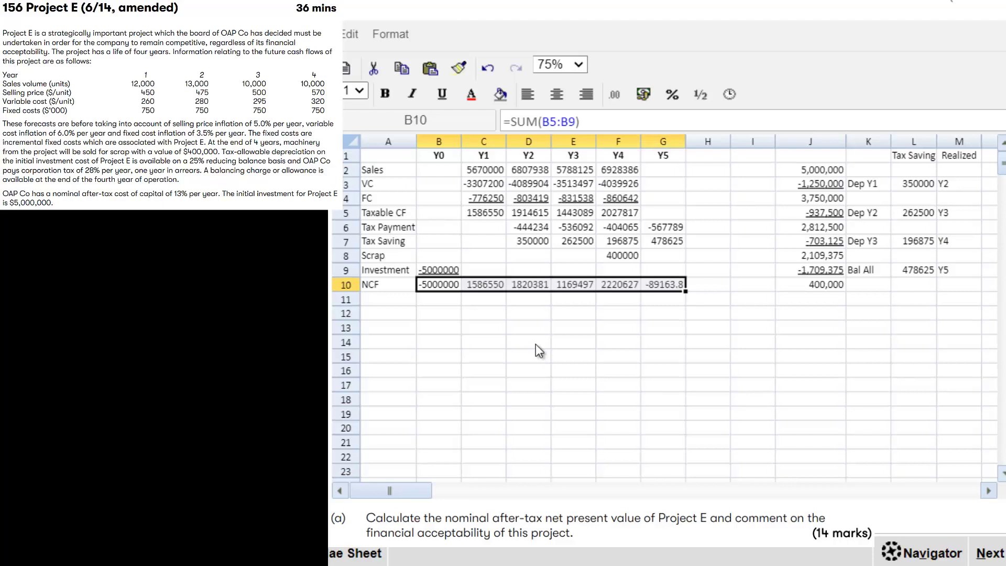
{"action": "left_click", "coordinate": [535, 344]}
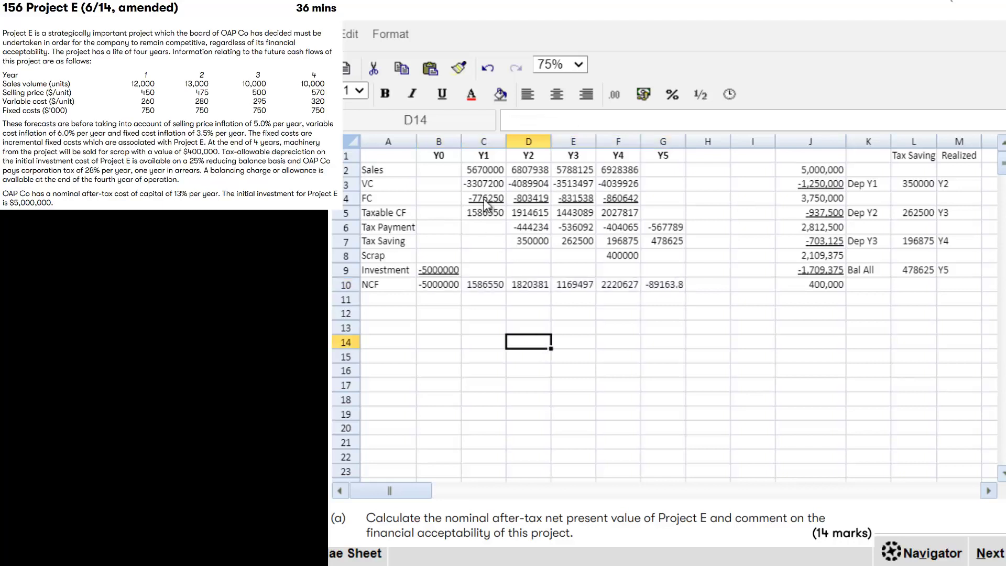
- Format the cash flow figures in B2:G10 with the #,##0 thousands-separator number format
{"action": "left_click_drag", "start_coordinate": [439, 170], "coordinate": [674, 288]}
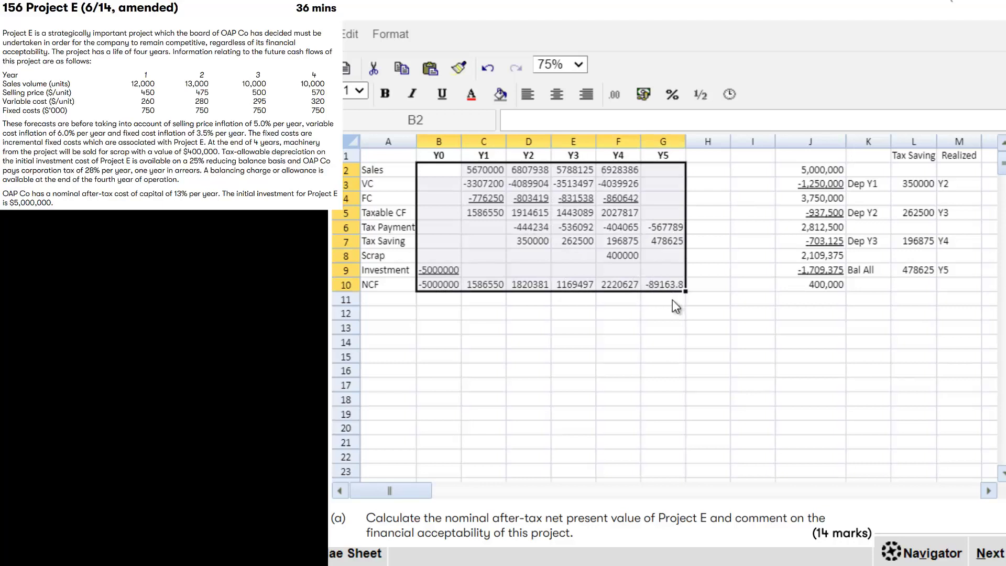
{"action": "left_click", "coordinate": [614, 94]}
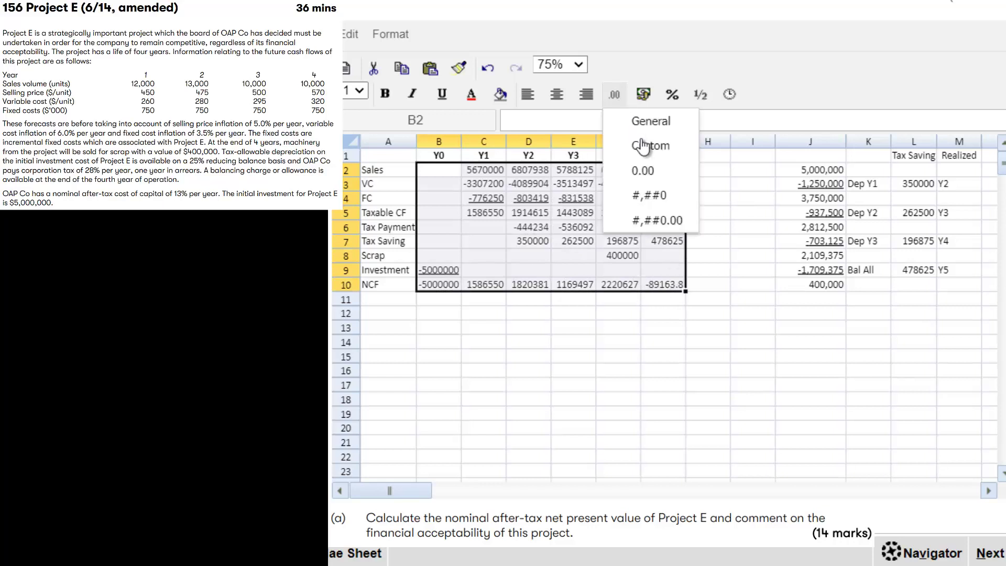
{"action": "left_click", "coordinate": [664, 197]}
{"action": "left_click", "coordinate": [675, 329]}
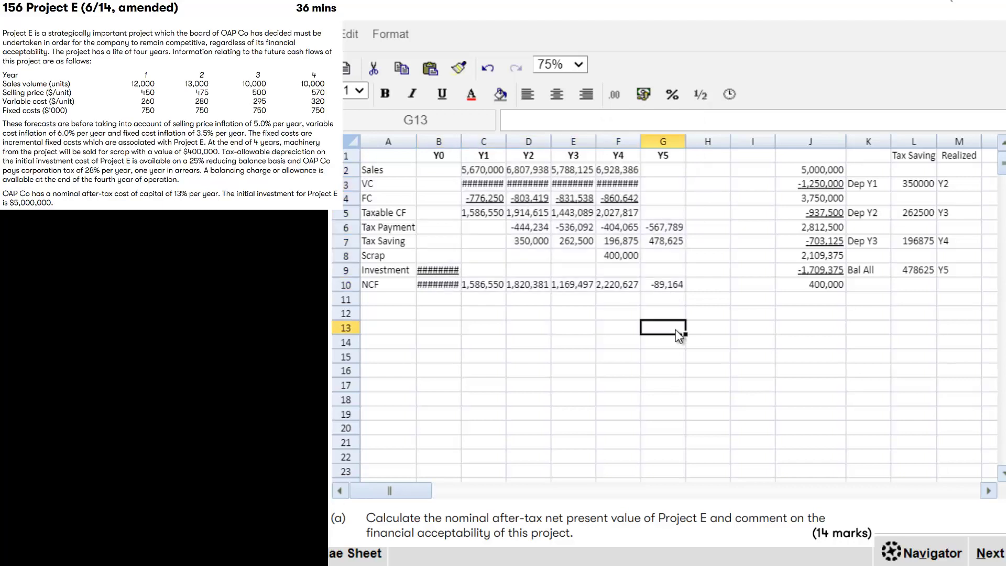
- Auto-fit the widths of columns B to F to their figures
{"action": "double_click", "coordinate": [461, 141]}
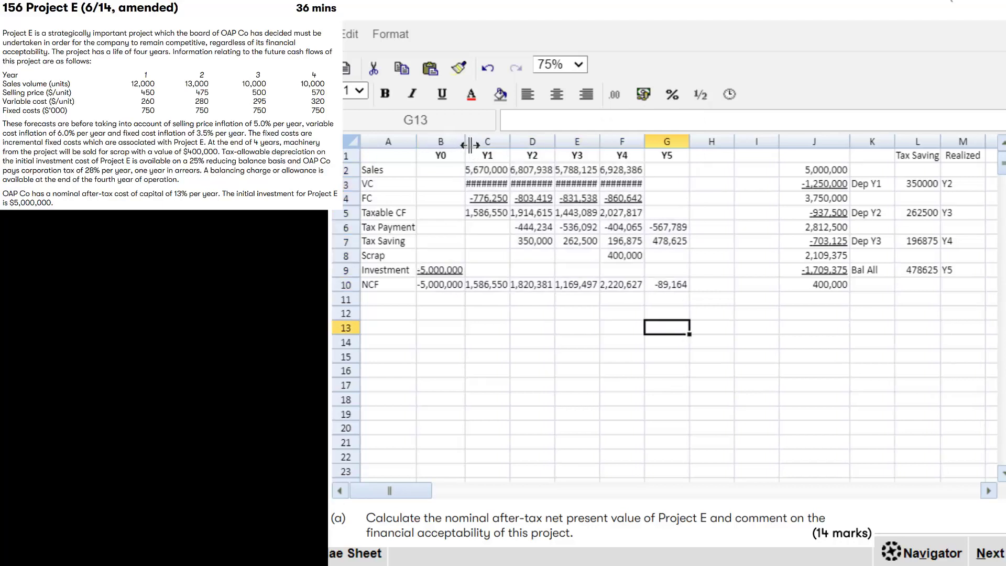
{"action": "double_click", "coordinate": [516, 141]}
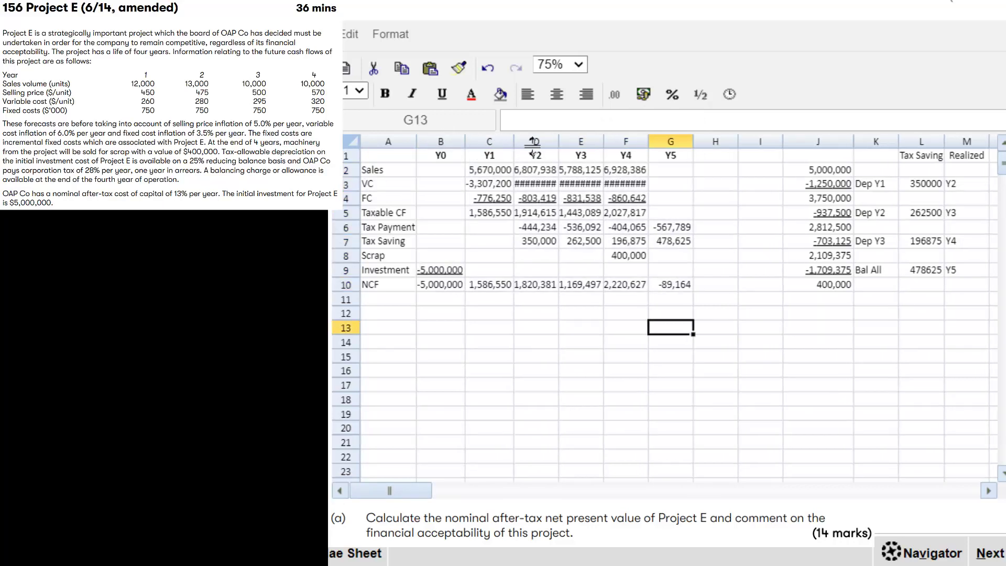
{"action": "double_click", "coordinate": [558, 141]}
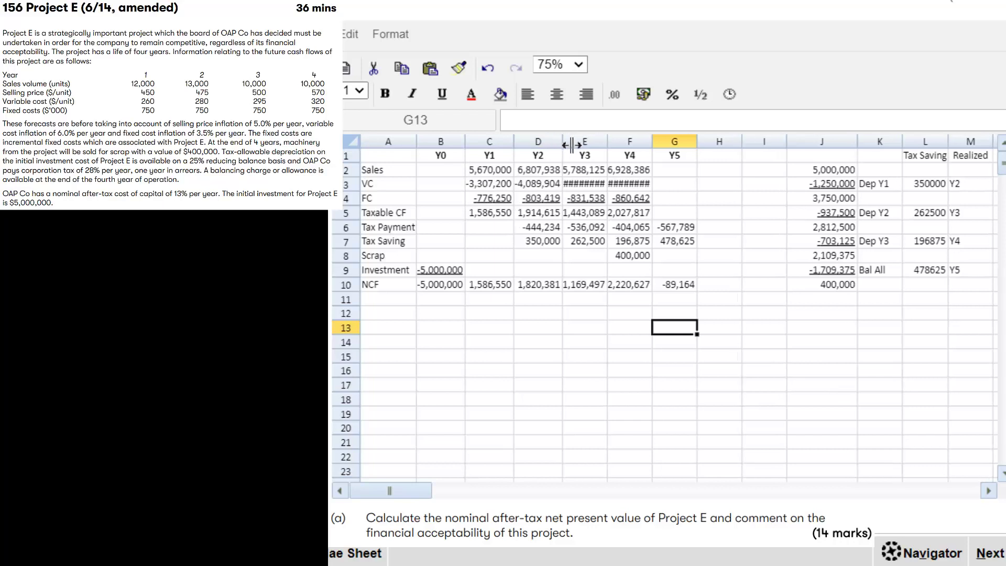
{"action": "double_click", "coordinate": [607, 141]}
{"action": "double_click", "coordinate": [656, 141]}
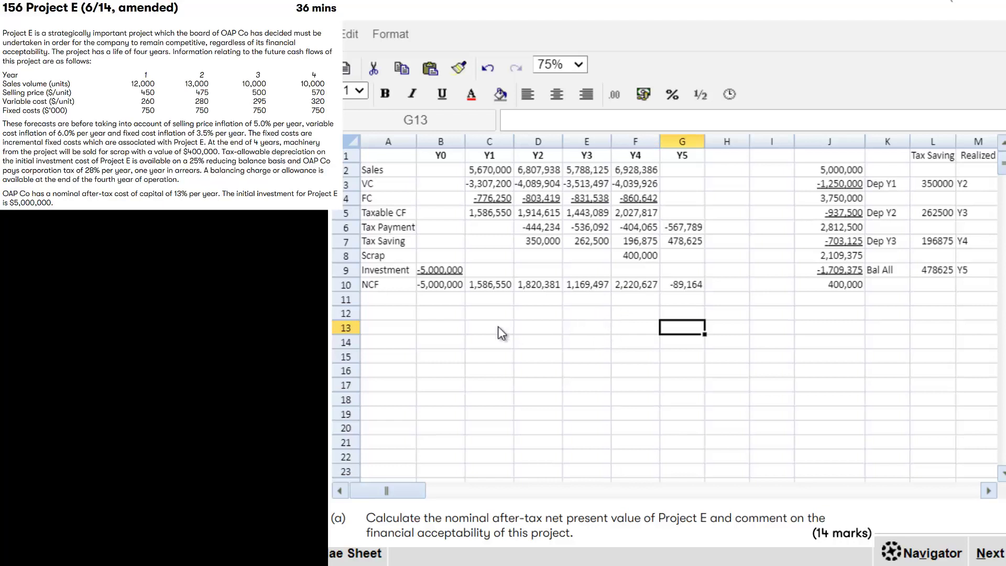
- Label cell A12, two rows below the net cash flow row, as NPV
{"action": "left_click", "coordinate": [401, 314]}
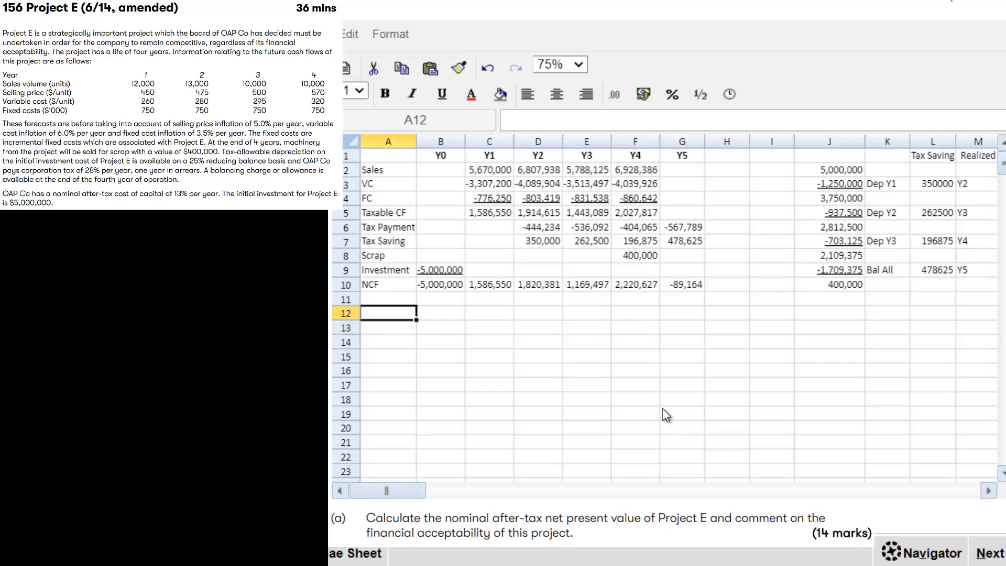
{"action": "type", "text": "np"}
{"action": "key", "text": "BackSpace"}
{"action": "key", "text": "BackSpace"}
{"action": "type", "text": "NPV"}
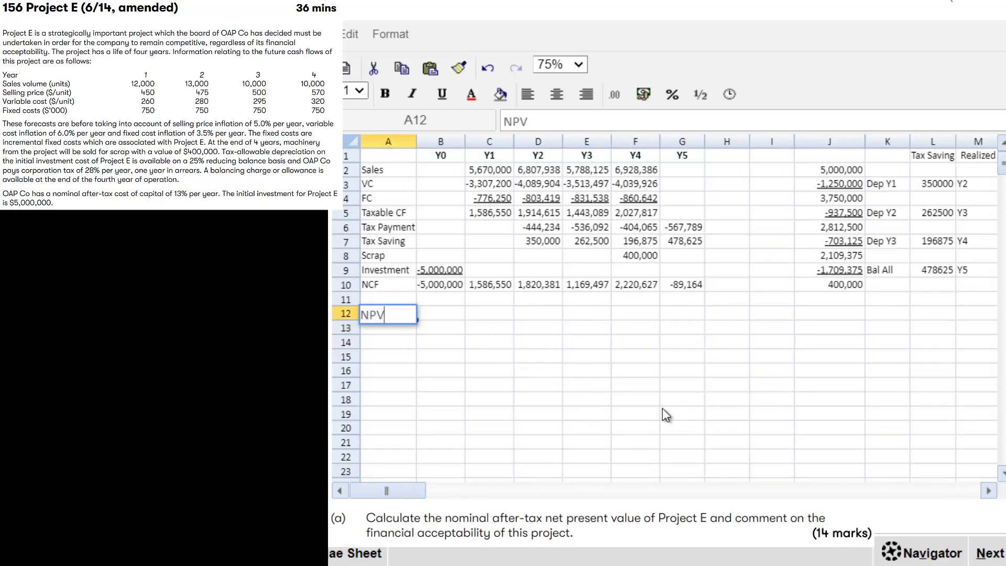
{"action": "key", "text": "Tab"}
- Calculate the net present value at the 13% cost of capital in B12 with =npv(13%,C10:G10)+B10
{"action": "type", "text": "="}
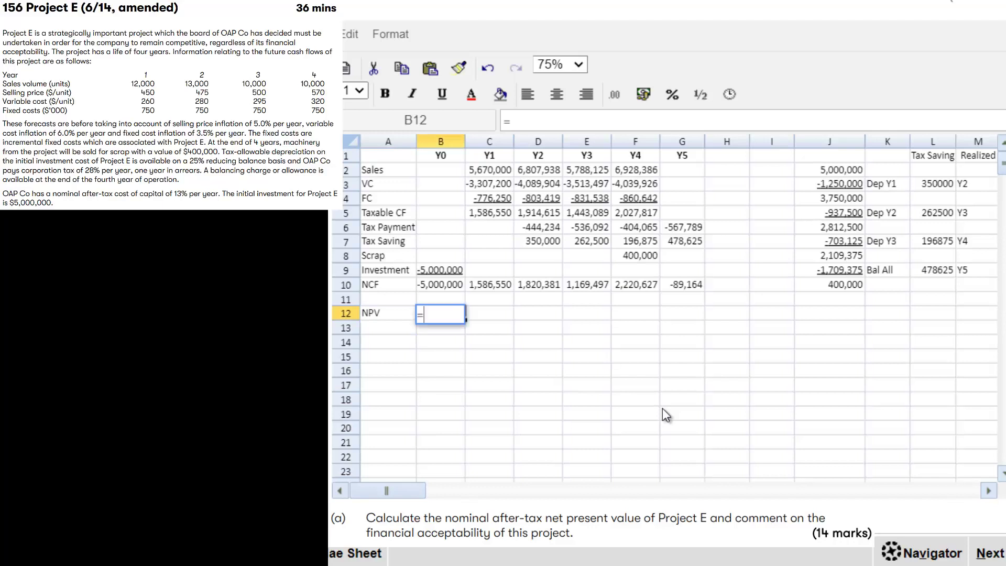
{"action": "type", "text": "npv("}
{"action": "type", "text": "13"}
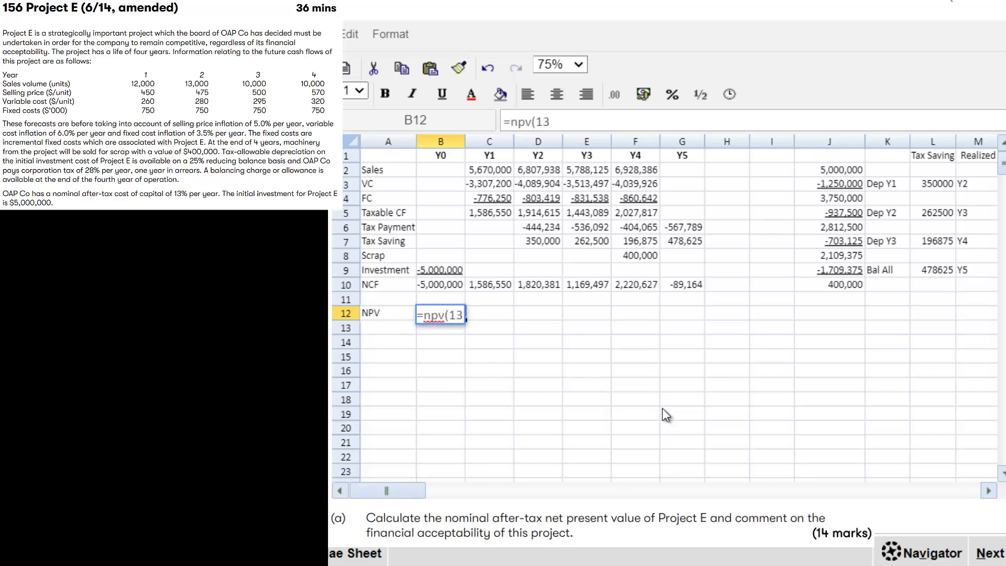
{"action": "type", "text": "%,"}
{"action": "key", "text": "Up"}
{"action": "key", "text": "Up"}
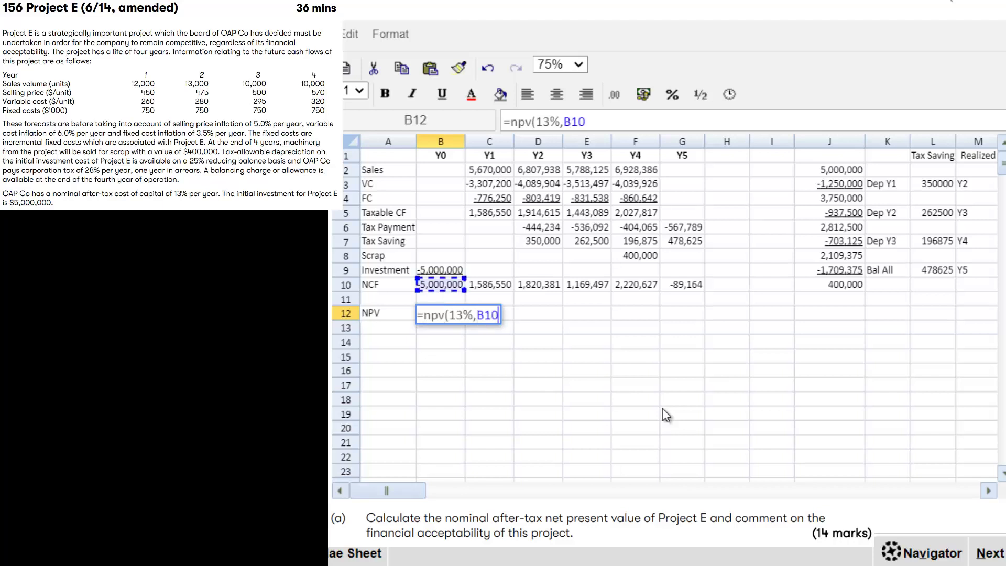
{"action": "key", "text": "Right"}
{"action": "key", "text": "shift+Right"}
{"action": "key", "text": "shift+Right"}
{"action": "key", "text": "shift+Right"}
{"action": "key", "text": "shift+Right"}
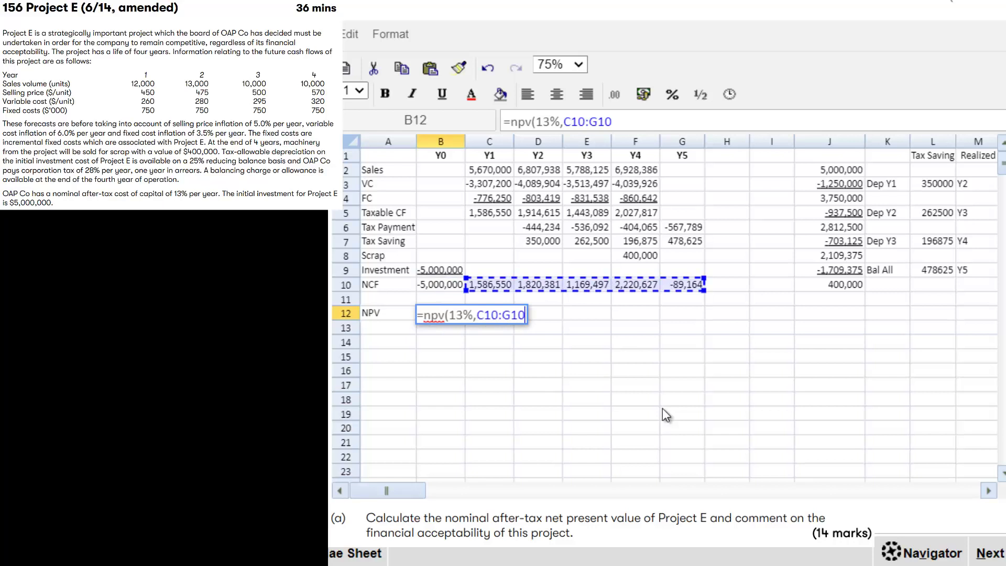
{"action": "type", "text": ")"}
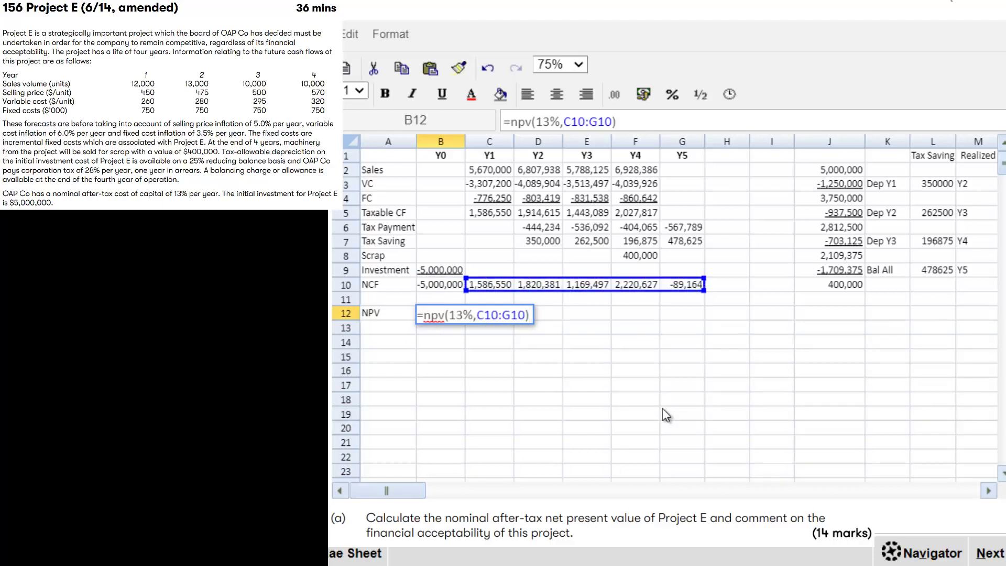
{"action": "type", "text": "+"}
{"action": "left_click", "coordinate": [455, 285]}
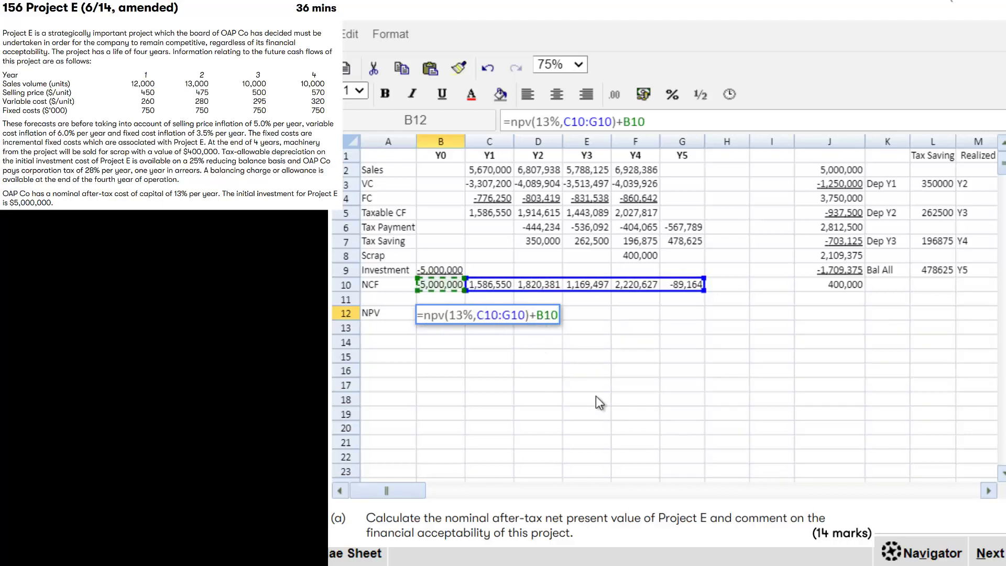
{"action": "key", "text": "Return"}
- Format the NPV figure in B12 with the #,##0 thousands-separator number format
{"action": "key", "text": "Up"}
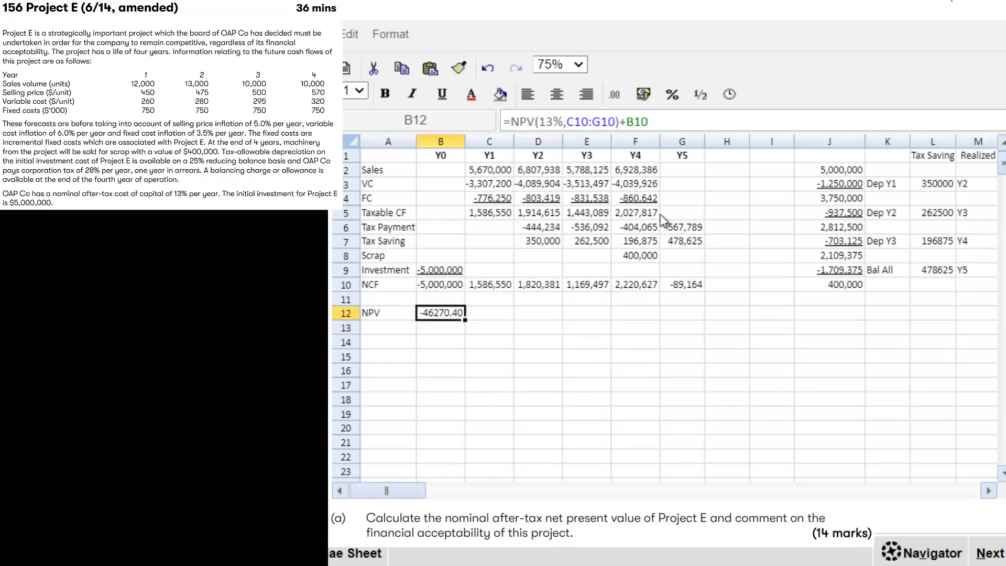
{"action": "left_click", "coordinate": [617, 104]}
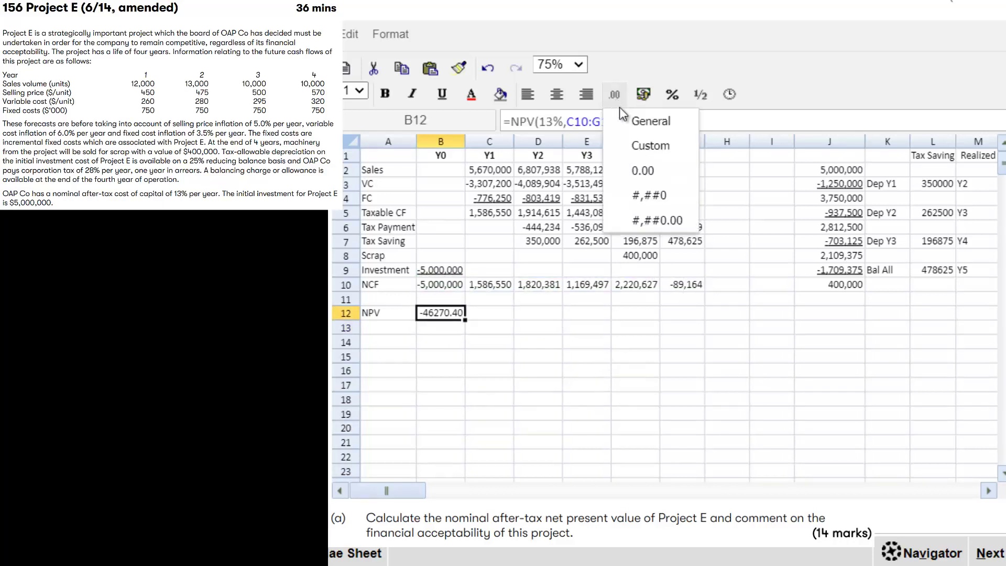
{"action": "left_click", "coordinate": [650, 199]}
{"action": "left_click", "coordinate": [506, 418]}
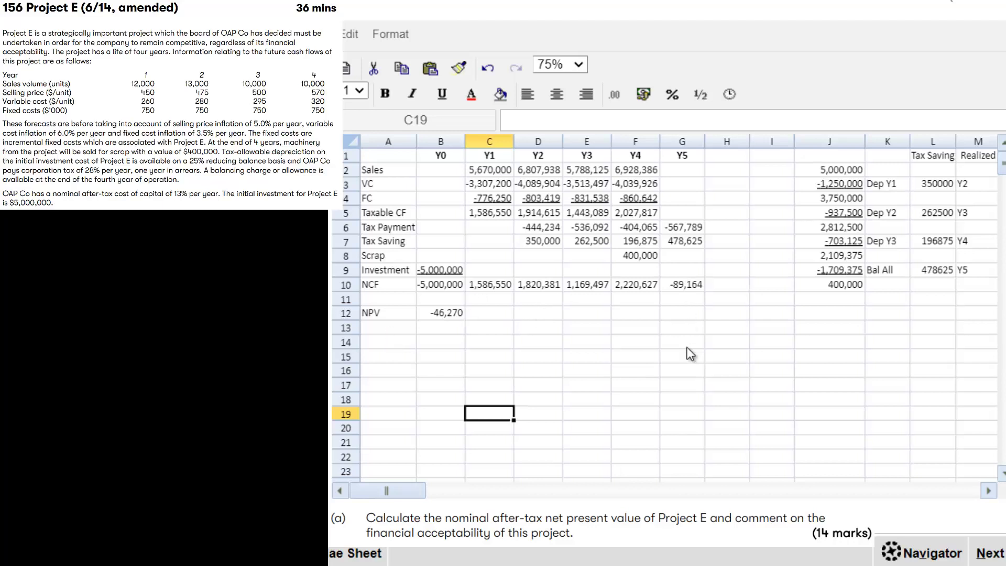
- Begin a comment in A14 with "Since NPV is negative financially the project is not worthwhile."
{"action": "left_click", "coordinate": [377, 344]}
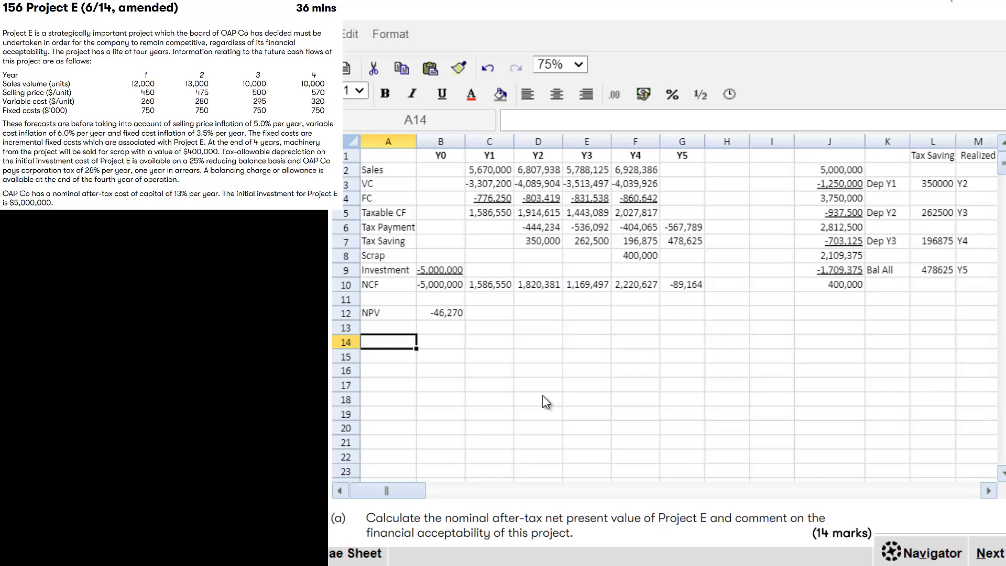
{"action": "type", "text": "Since "}
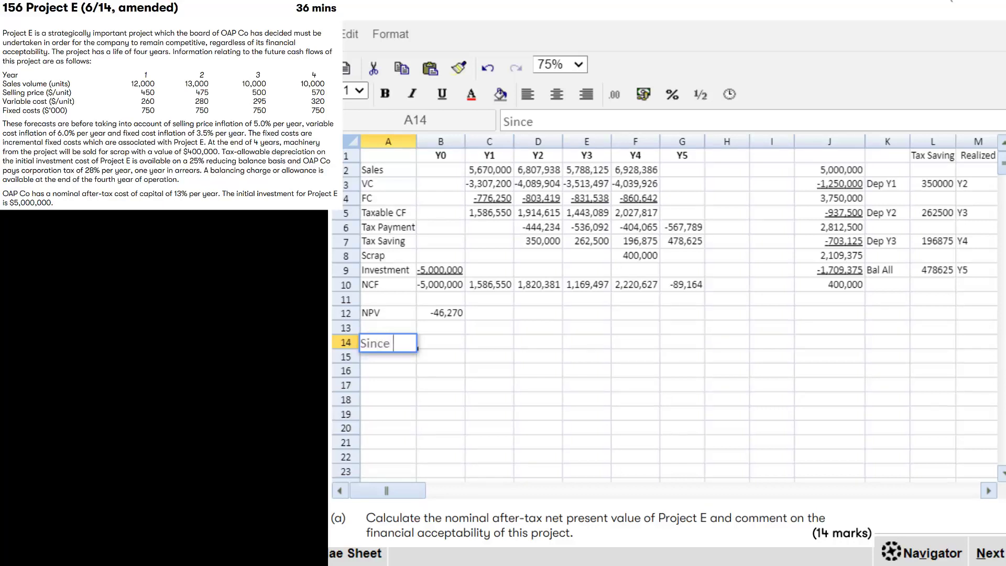
{"action": "type", "text": "NPV i"}
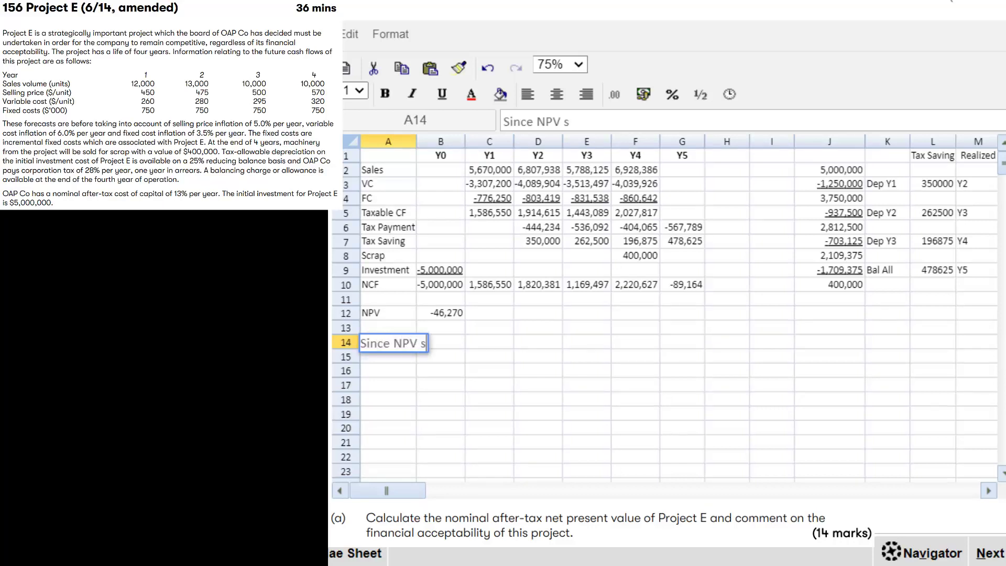
{"action": "type", "text": "s negati"}
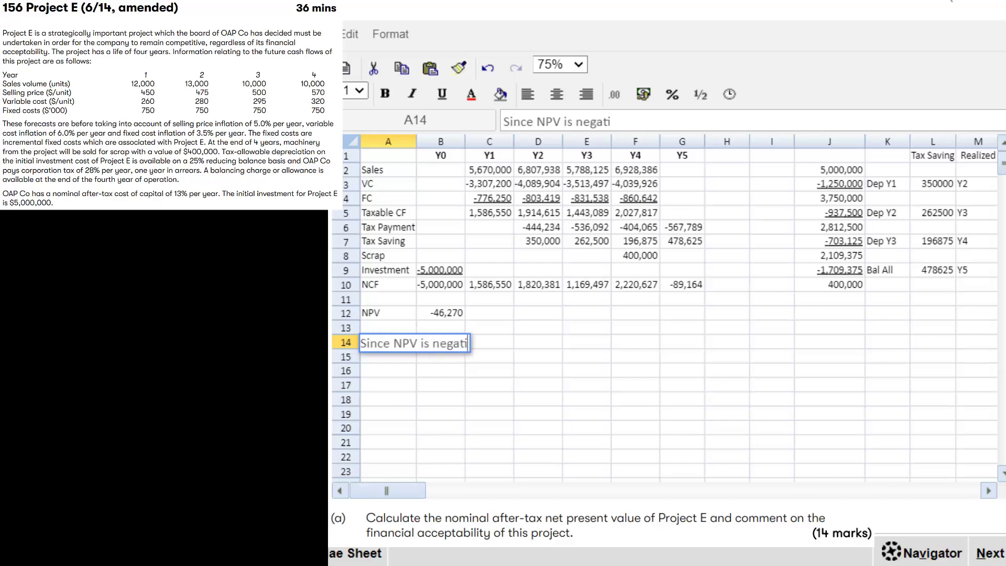
{"action": "type", "text": "ve fi"}
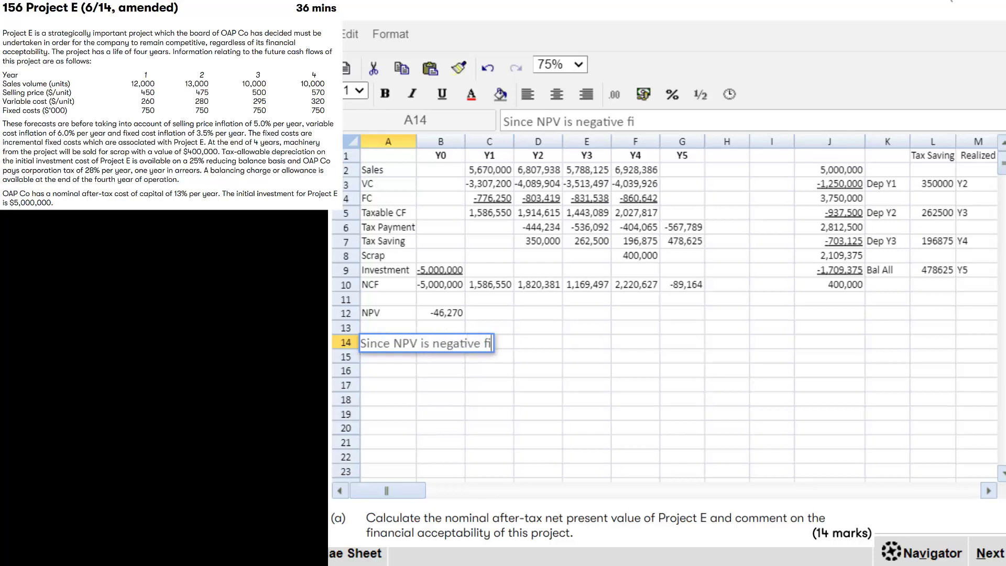
{"action": "type", "text": "nanciall"}
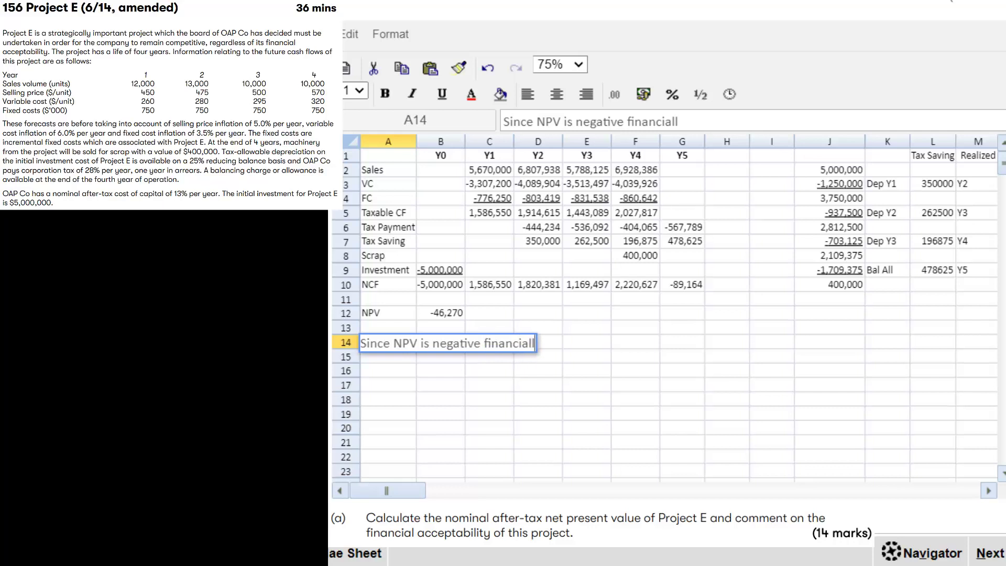
{"action": "type", "text": "y the"}
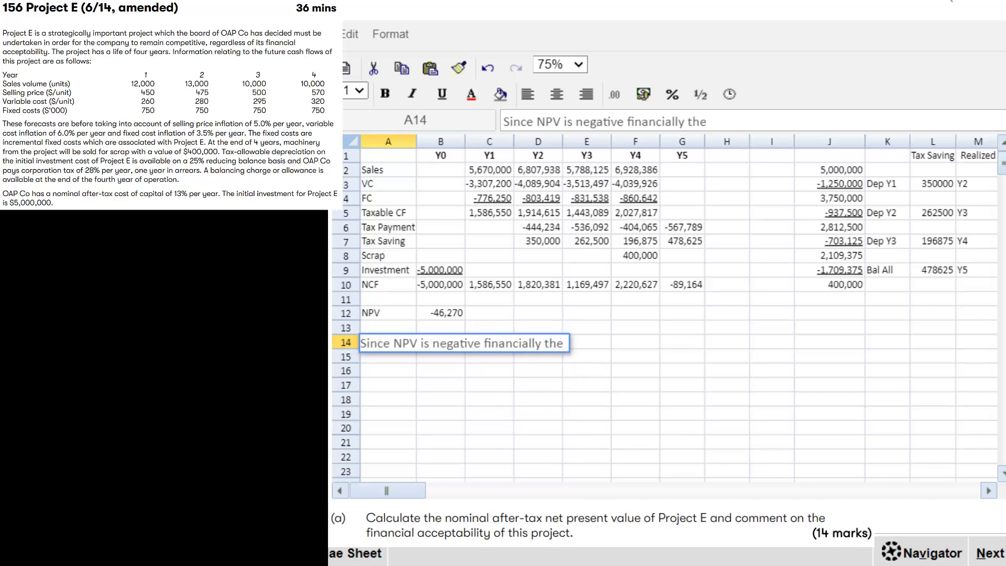
{"action": "type", "text": " project is"}
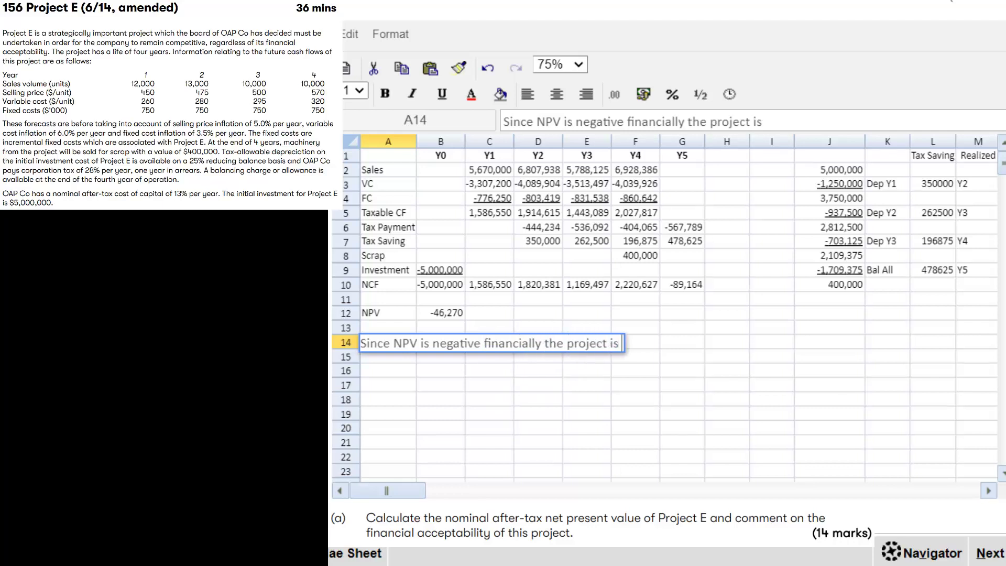
{"action": "type", "text": " not wor"}
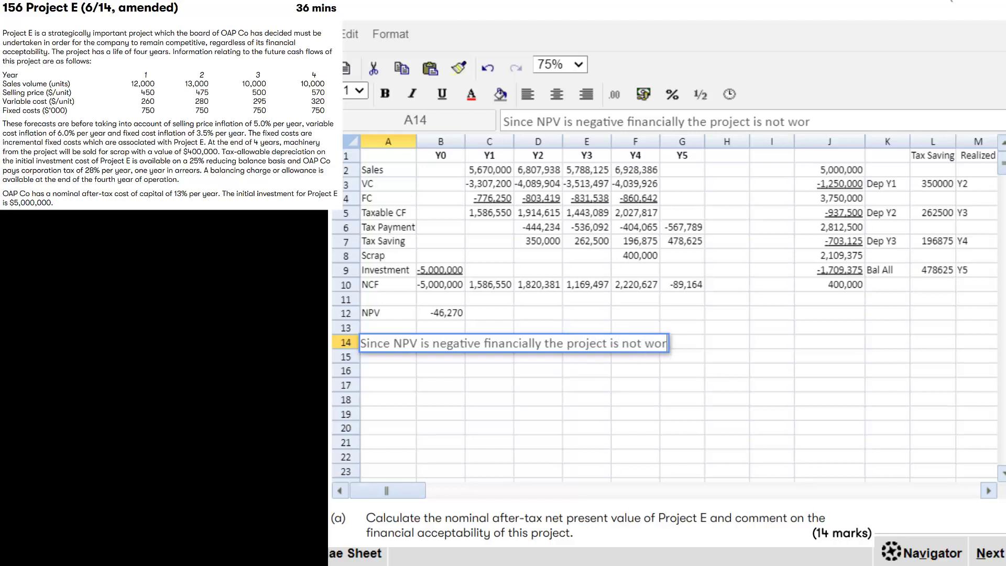
{"action": "type", "text": "thwhile."}
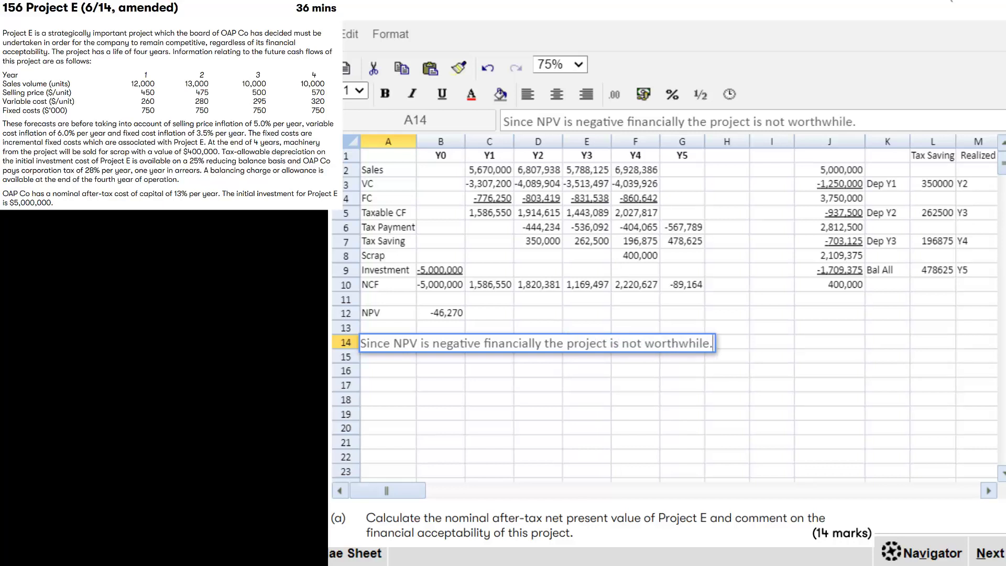
- Complete the A14 comment with "However, due to the strategic importance of the project the board has decided to proceed with the investment."
{"action": "type", "text": " However"}
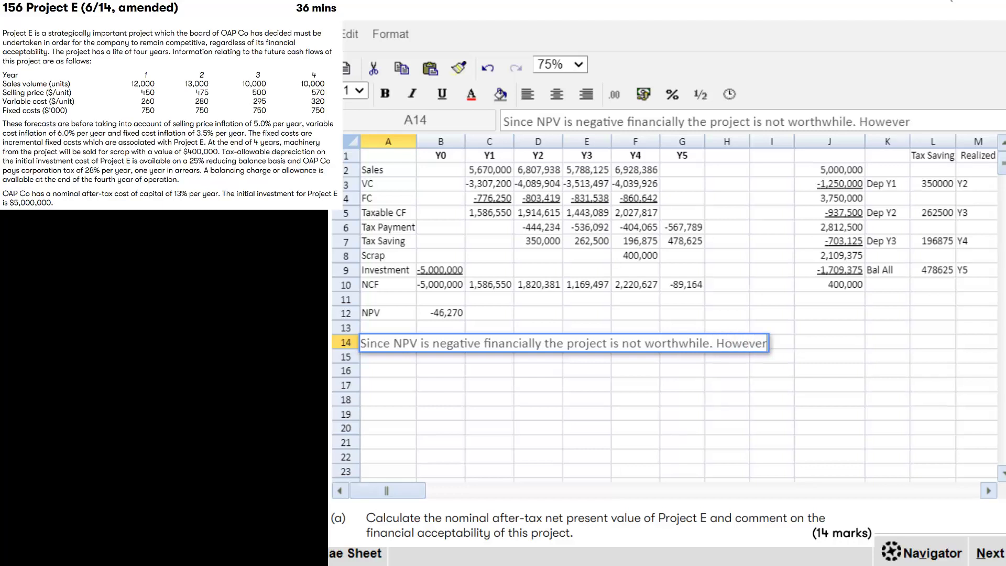
{"action": "type", "text": ", due"}
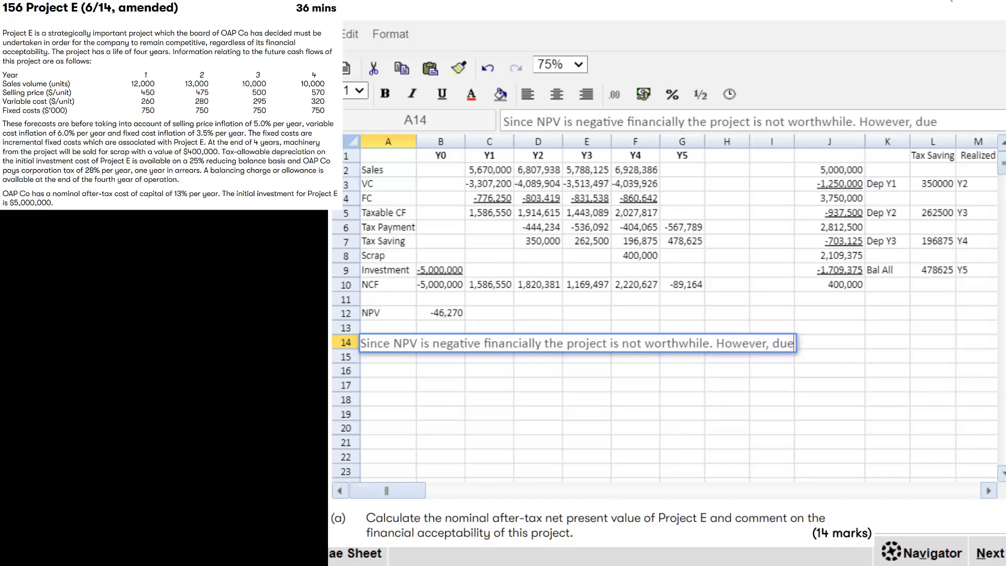
{"action": "type", "text": " to the st"}
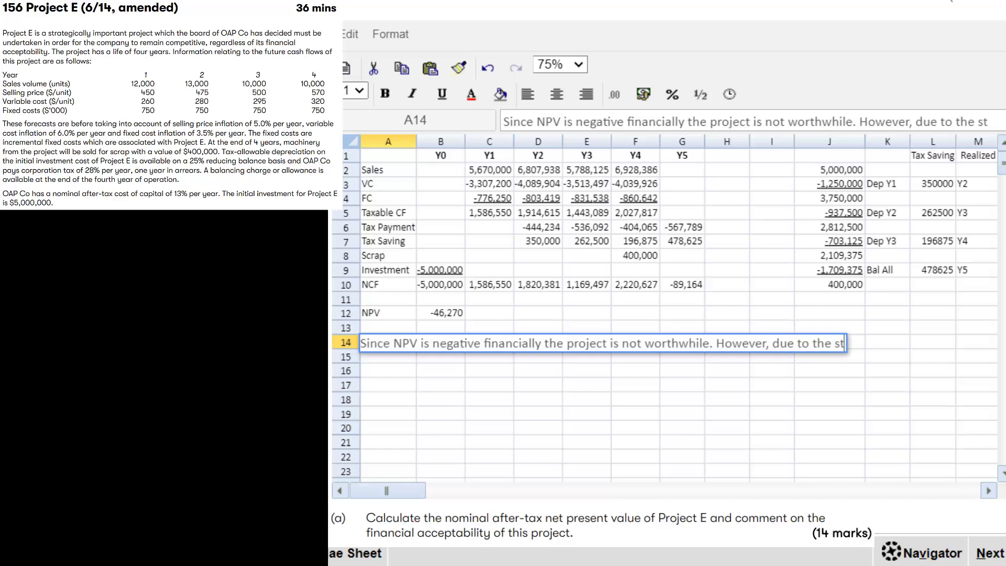
{"action": "type", "text": "rategic"}
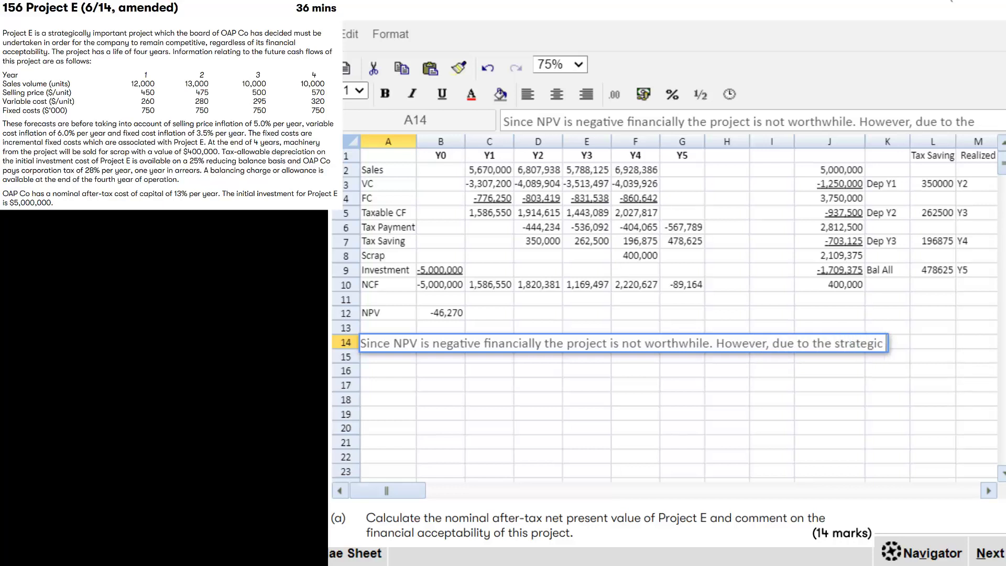
{"action": "type", "text": " importan"}
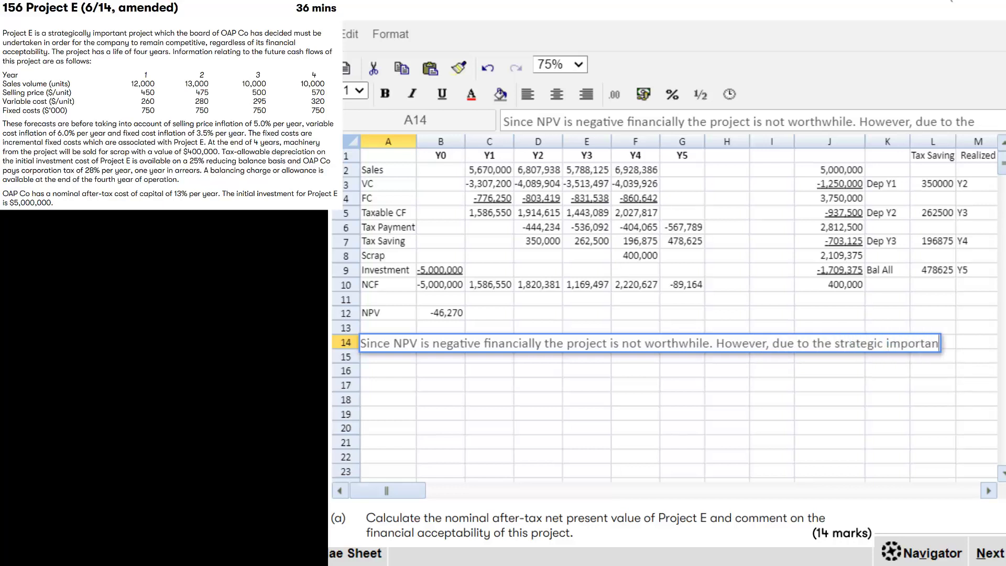
{"action": "type", "text": "ce"}
{"action": "type", "text": " o"}
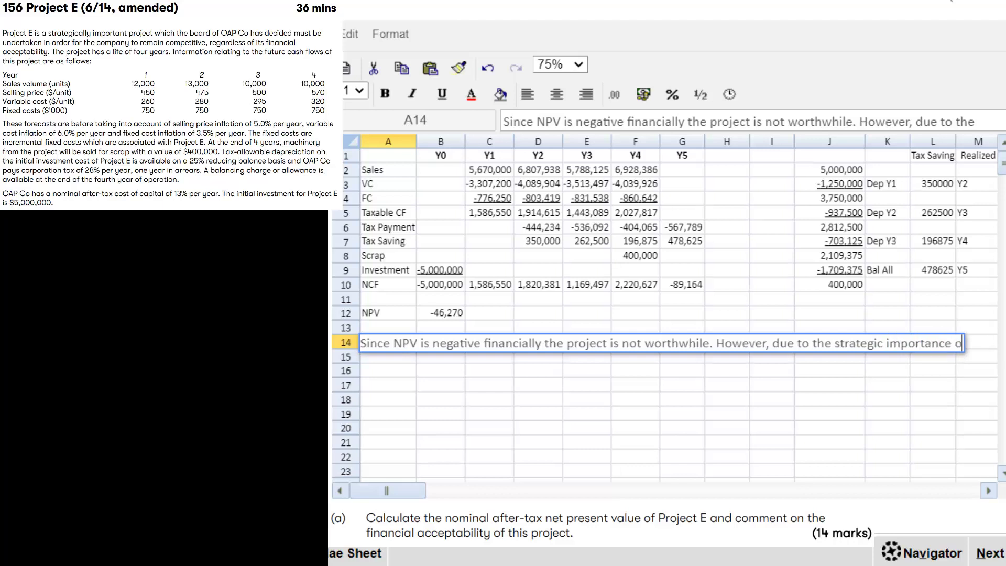
{"action": "type", "text": "f the project"}
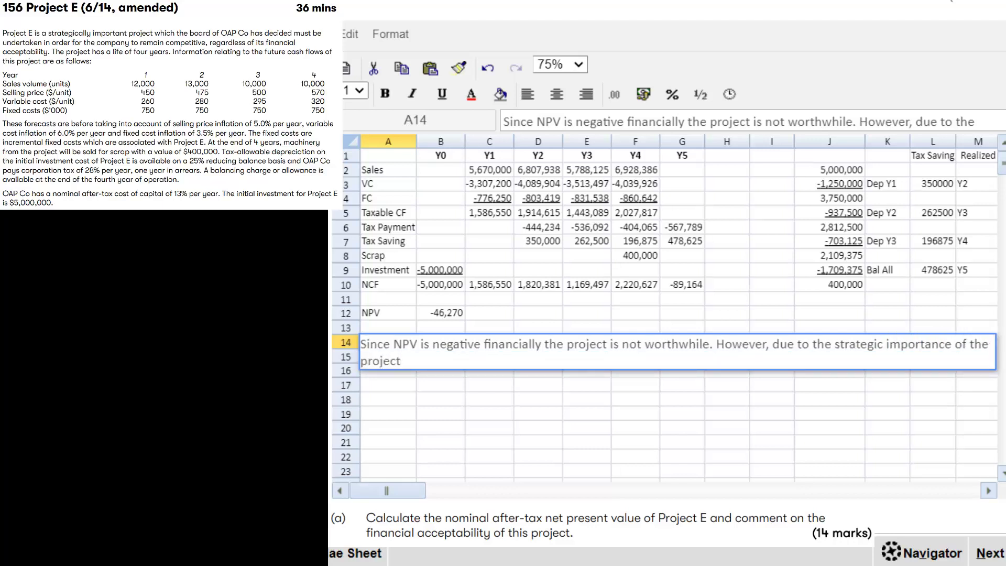
{"action": "type", "text": " the board has decided"}
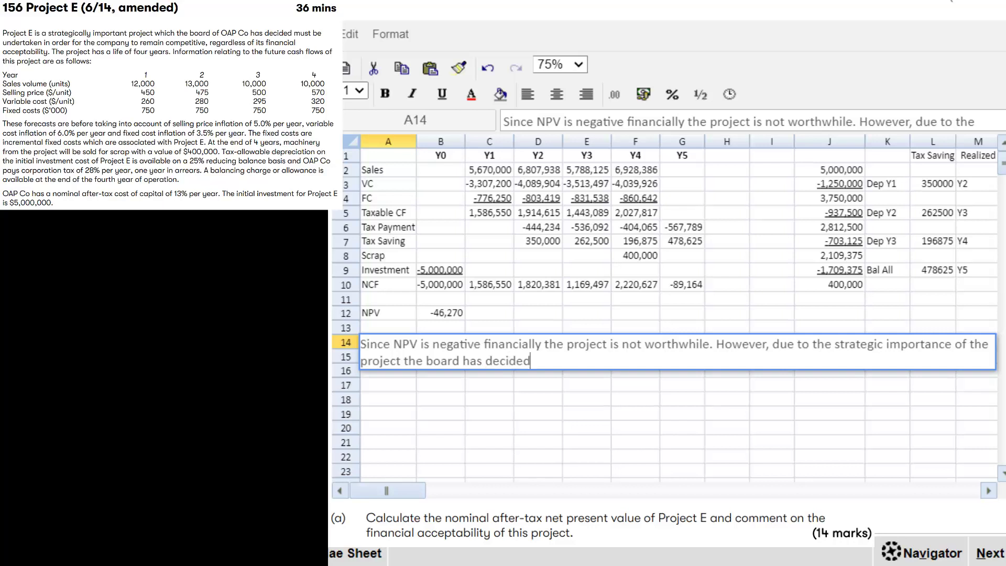
{"action": "type", "text": " to proceed with th"}
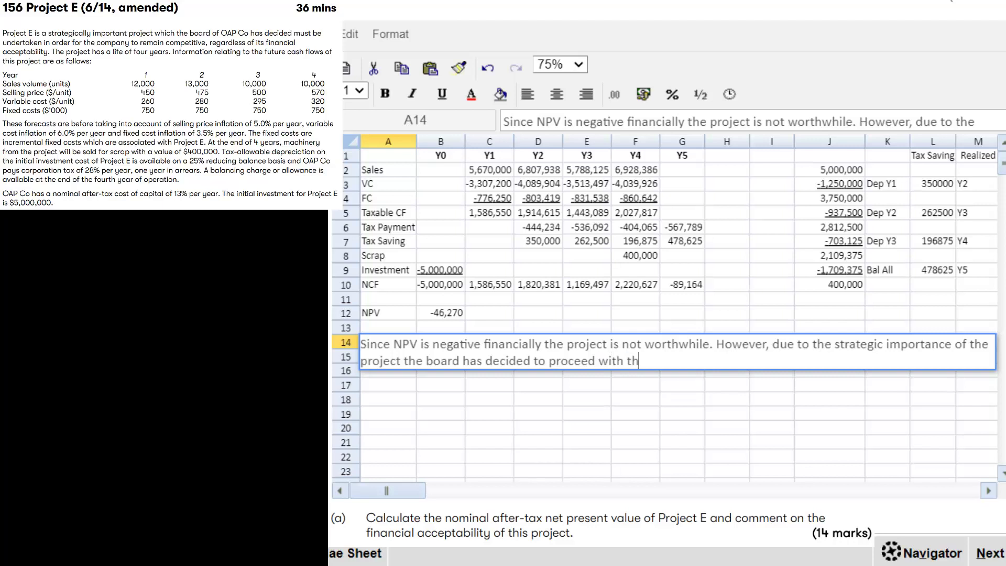
{"action": "type", "text": "e investment."}
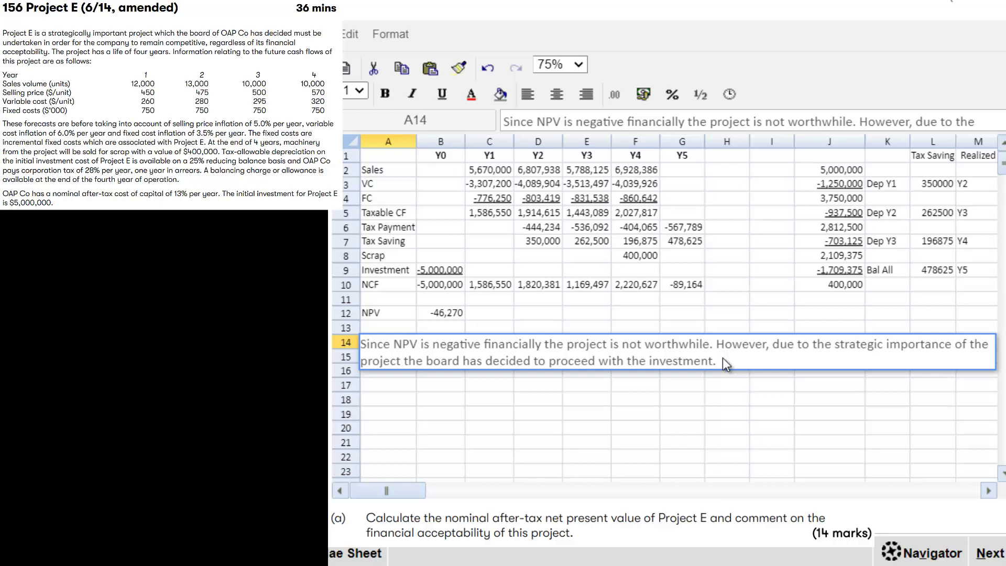
{"action": "key", "text": "Return"}
{"action": "key", "text": "Return"}
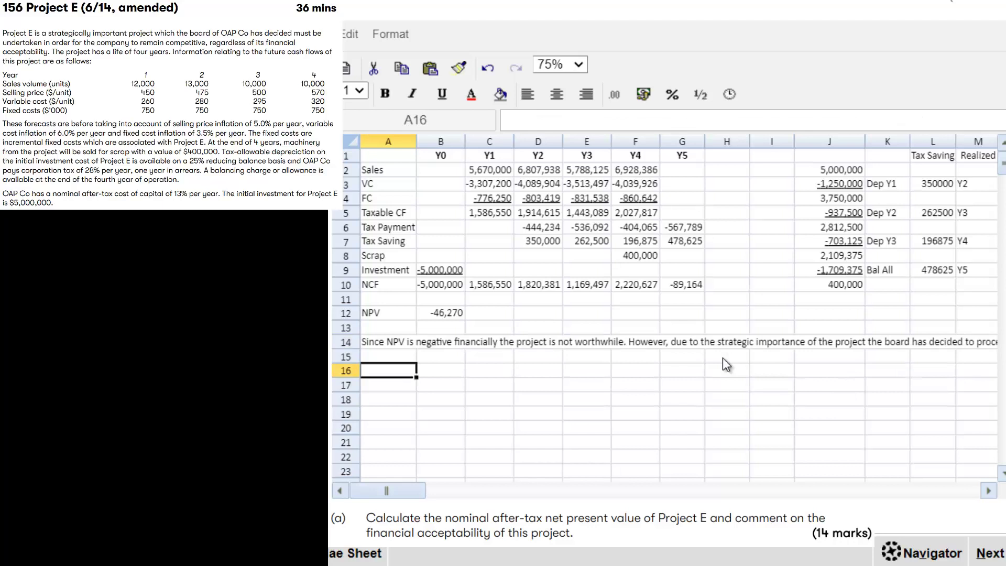